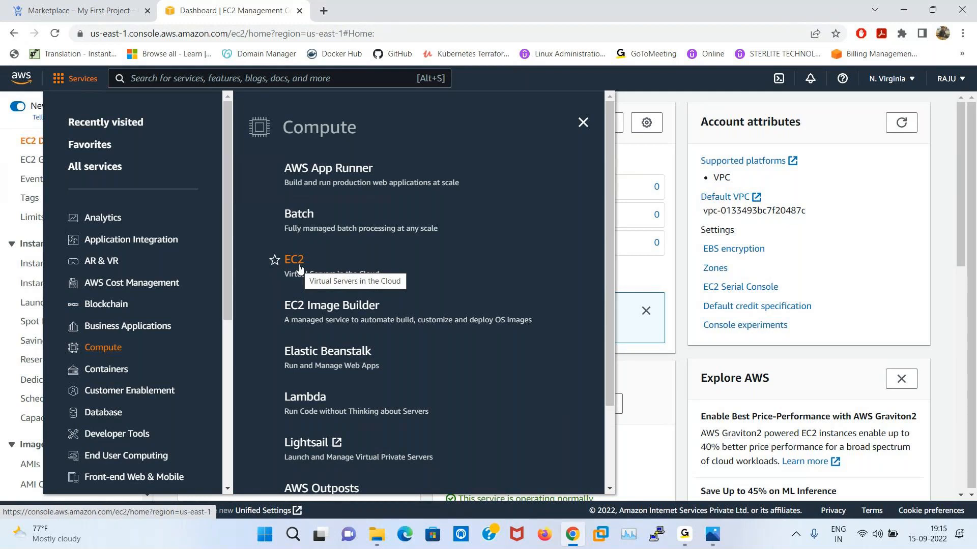
Open the EC2 dashboard from the Compute services
{"action": "left_click", "coordinate": [301, 268]}
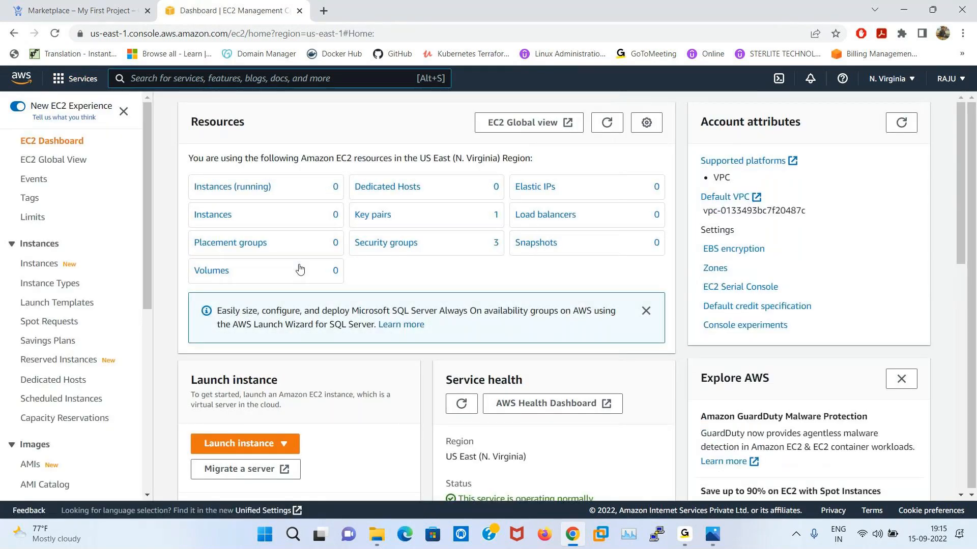
{"action": "left_click", "coordinate": [300, 270]}
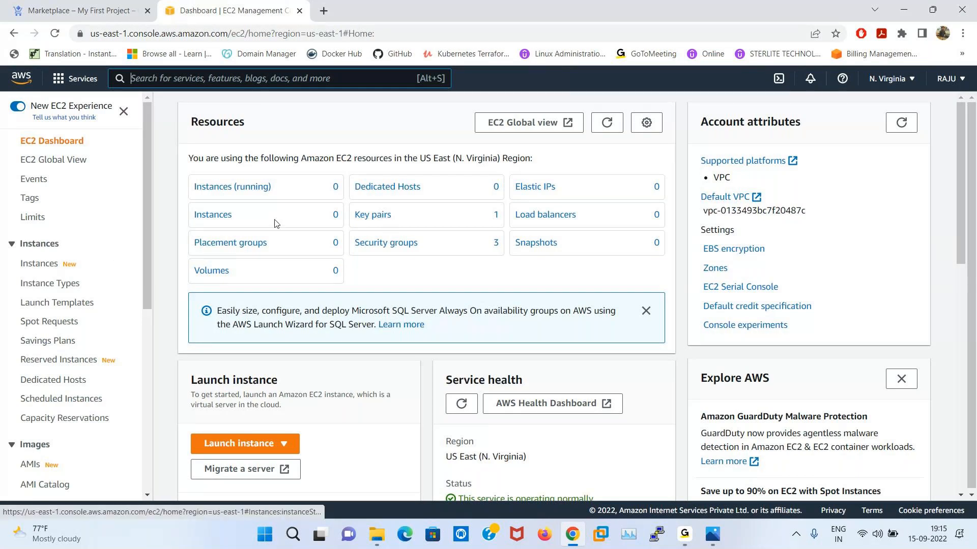
Switch the region to Asia Pacific (Mumbai) and review its availability zones on the EC2 dashboard
{"action": "left_click", "coordinate": [911, 81]}
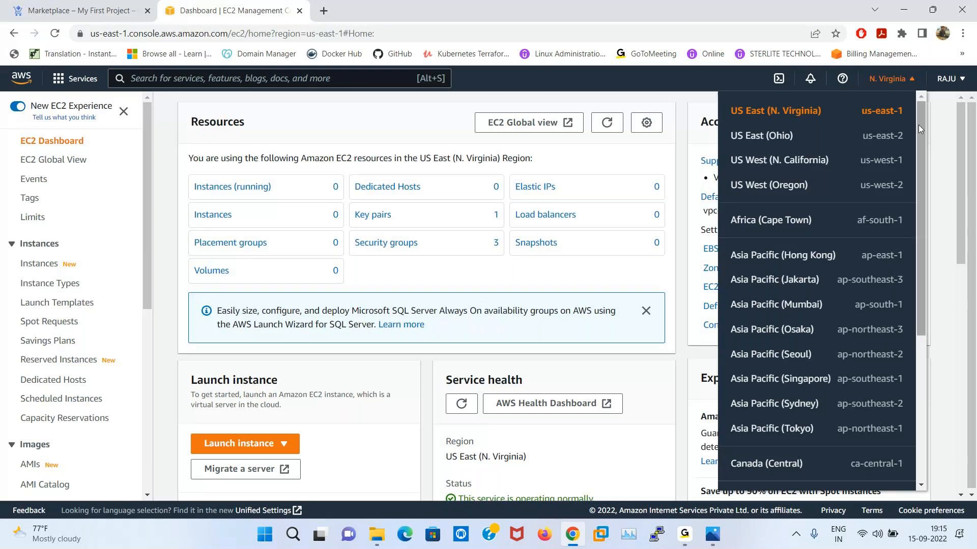
{"action": "mouse_move", "coordinate": [918, 125]}
{"action": "left_mouse_down"}
{"action": "mouse_move", "coordinate": [928, 301]}
{"action": "mouse_move", "coordinate": [919, 118]}
{"action": "left_mouse_up"}
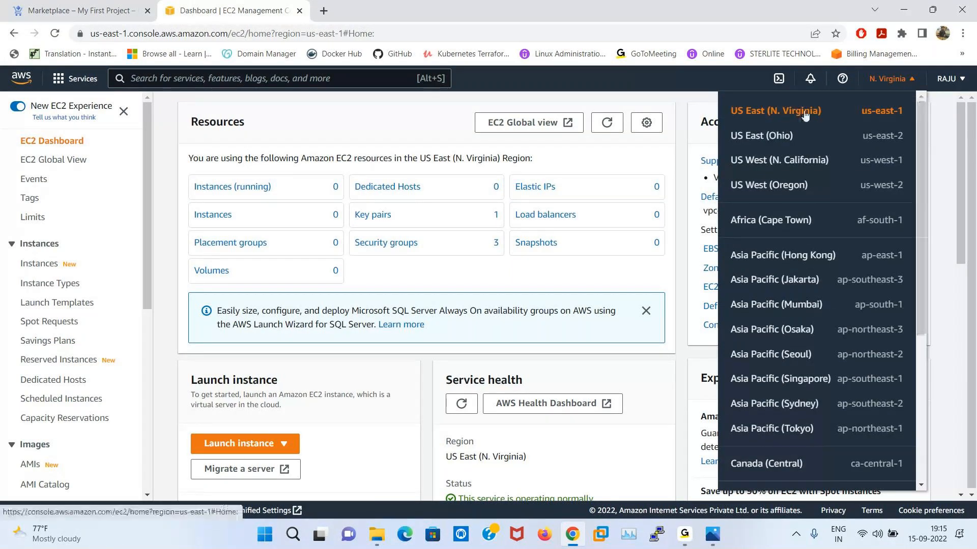
{"action": "left_click", "coordinate": [804, 310]}
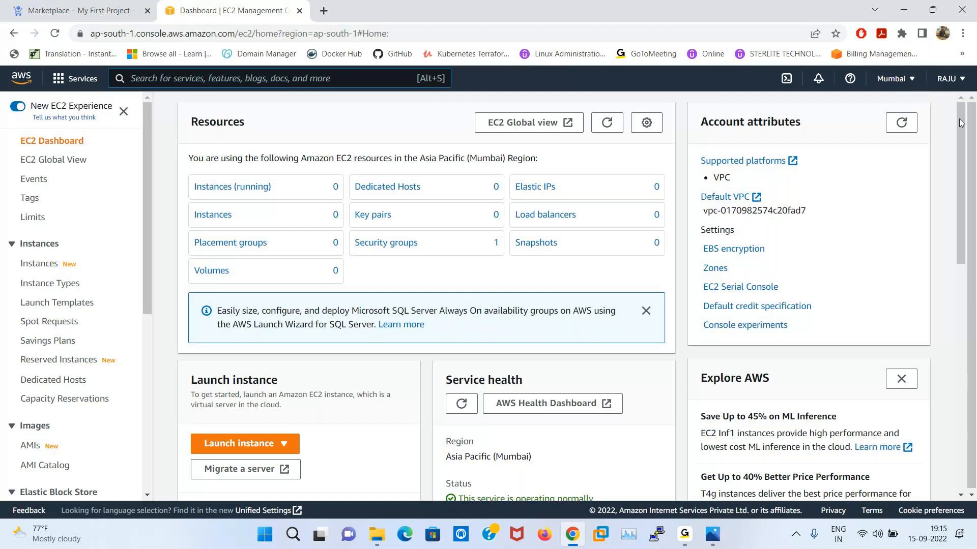
{"action": "scroll", "coordinate": [430, 223], "scroll_direction": "down", "scroll_amount": 5}
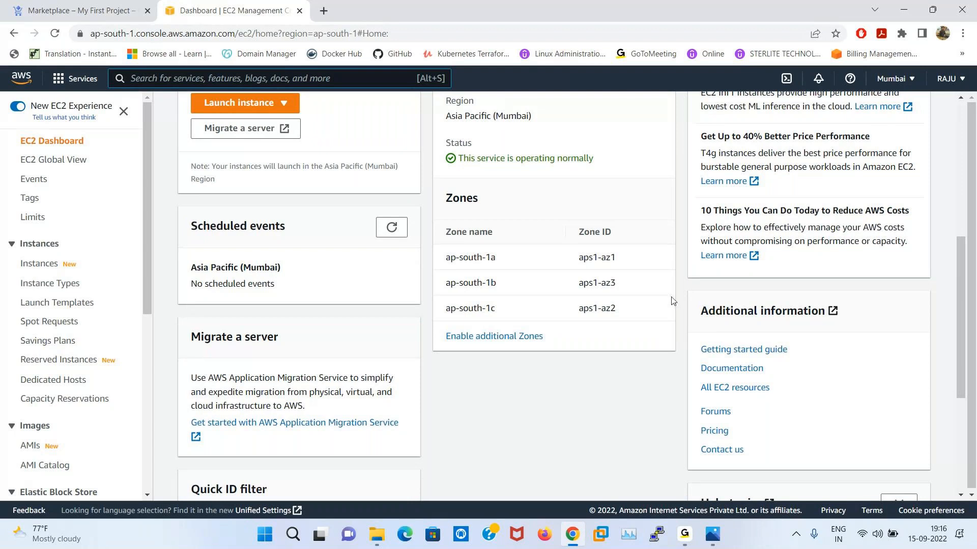
{"action": "scroll", "coordinate": [948, 329], "scroll_direction": "up", "scroll_amount": 6}
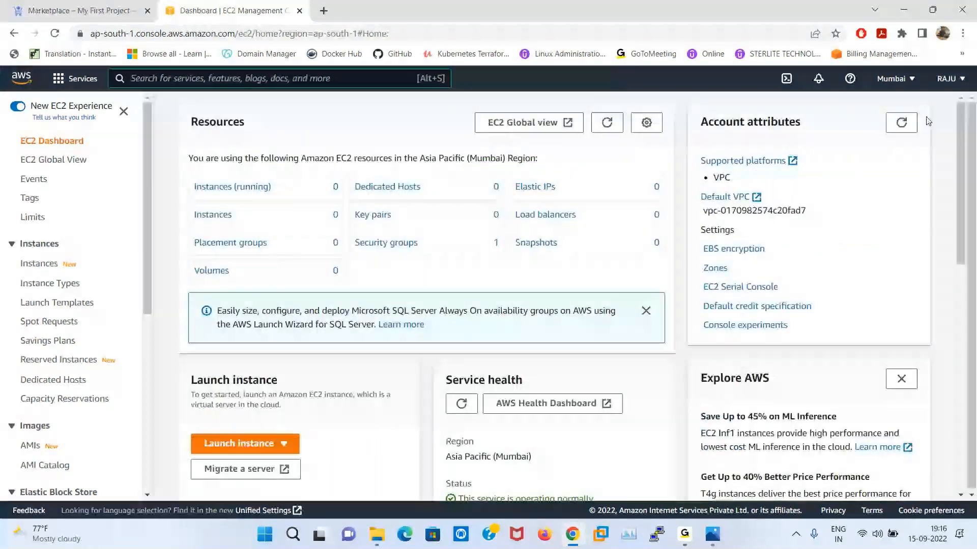
Switch the region to US East (N. Virginia) and review its availability zones on the EC2 dashboard
{"action": "left_click", "coordinate": [893, 78]}
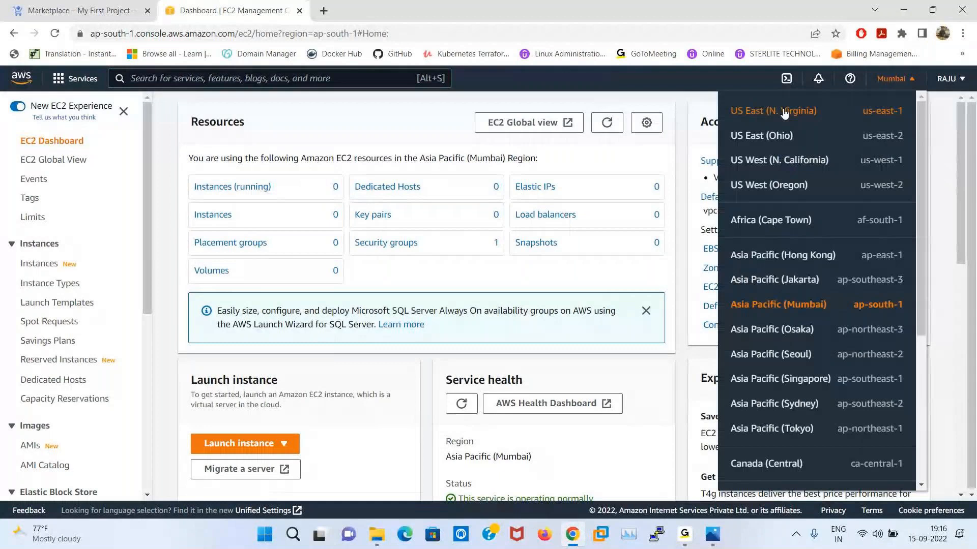
{"action": "left_click", "coordinate": [784, 113]}
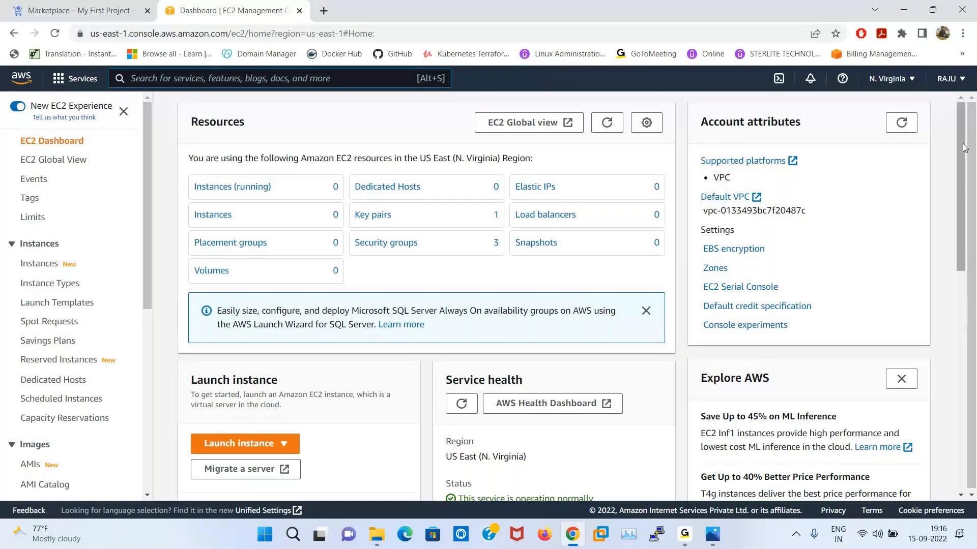
{"action": "left_click_drag", "start_coordinate": [965, 147], "coordinate": [975, 301]}
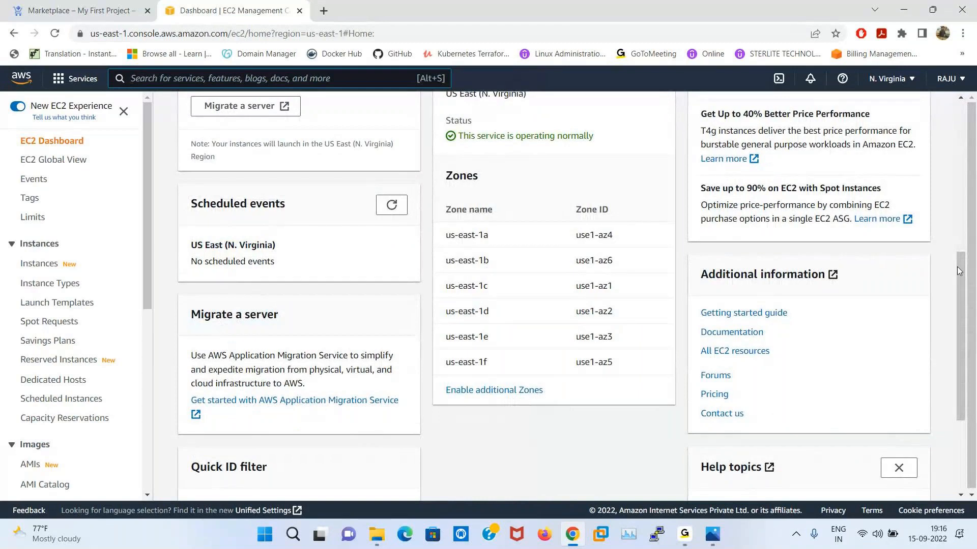
{"action": "left_click_drag", "start_coordinate": [959, 284], "coordinate": [965, 126]}
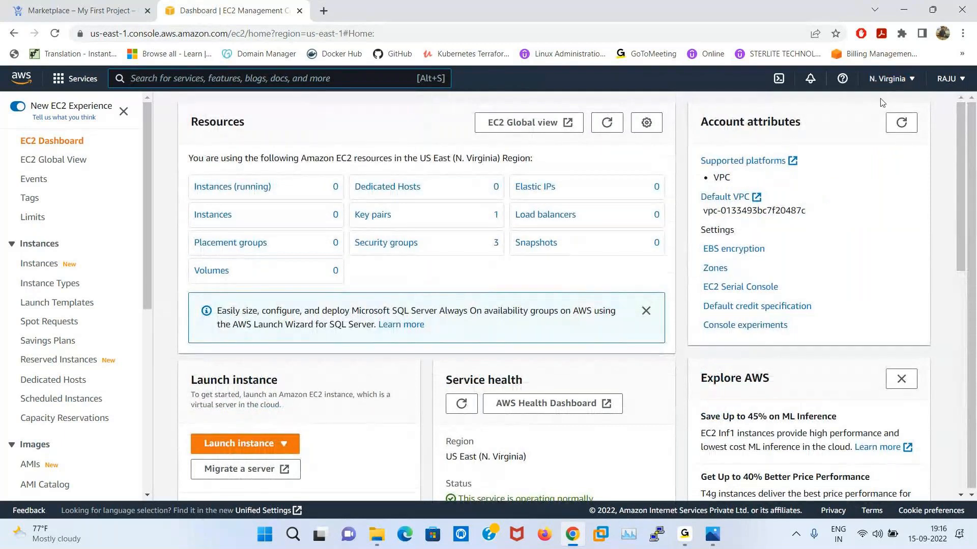
{"action": "key", "text": "alt+s"}
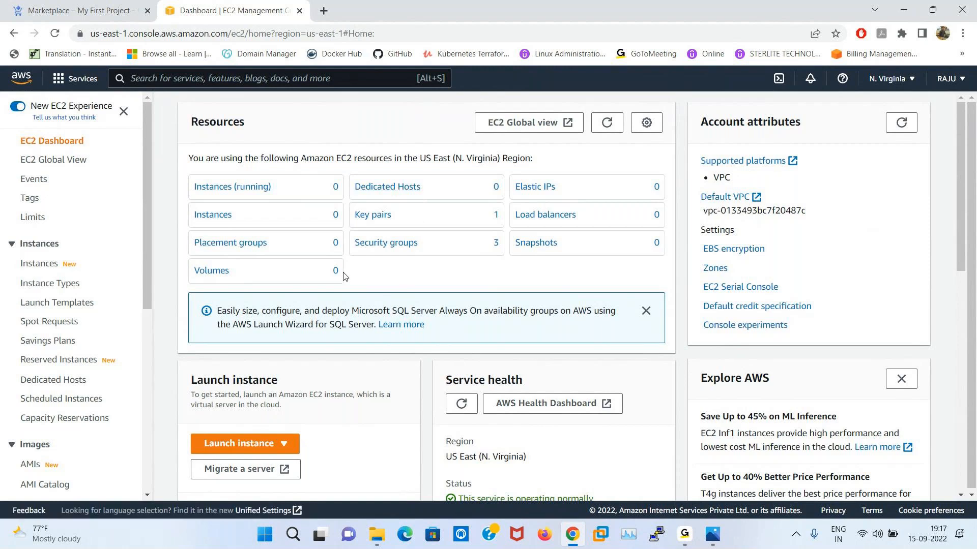
Open the EC2 instances list and start launching a new instance
{"action": "left_click", "coordinate": [49, 267]}
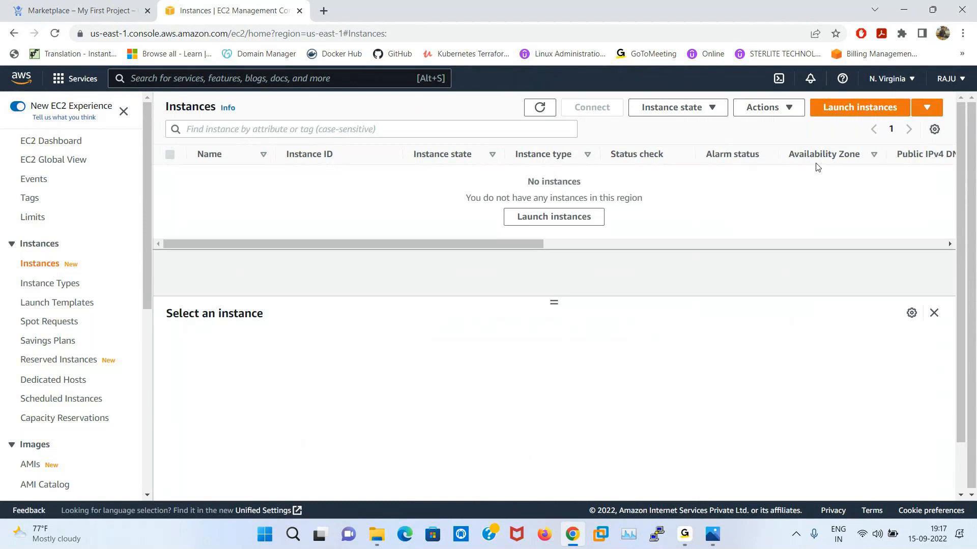
{"action": "left_click", "coordinate": [855, 108]}
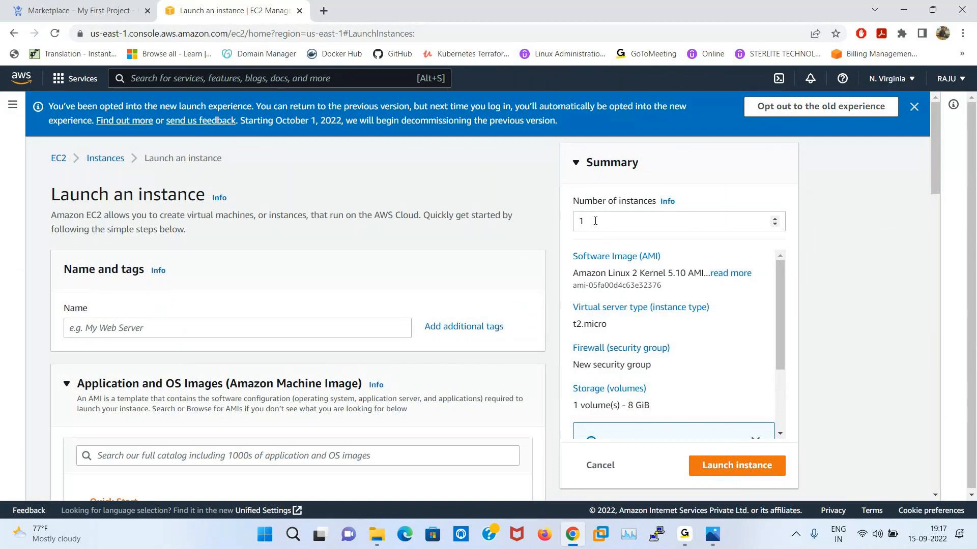
Try 100 as the number of instances and restore the value to 1
{"action": "left_click", "coordinate": [595, 221]}
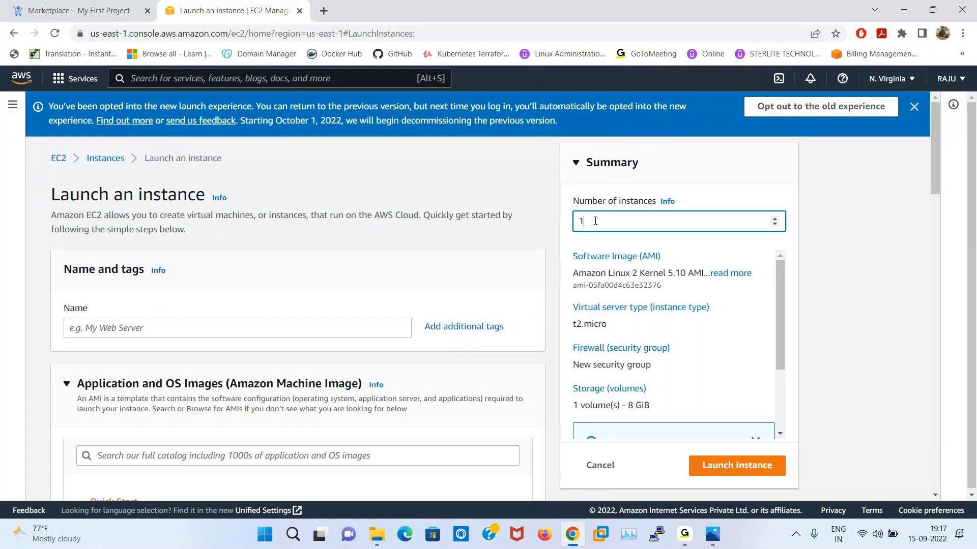
{"action": "type", "text": "00"}
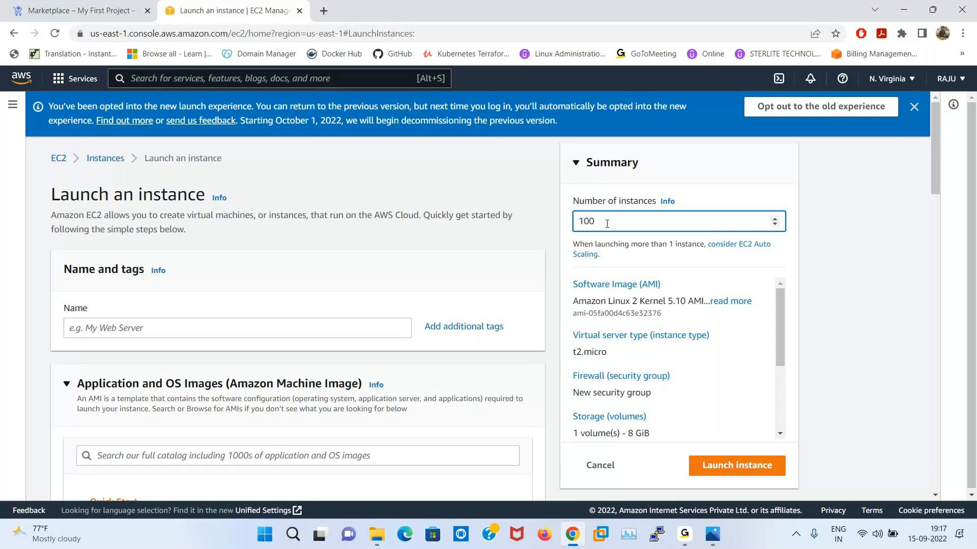
{"action": "key", "text": "BackSpace"}
{"action": "key", "text": "BackSpace"}
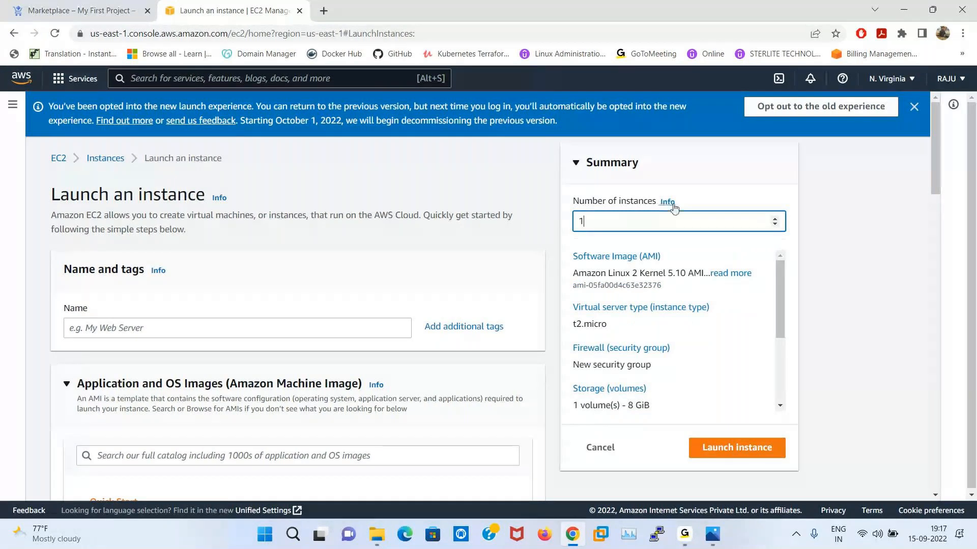
{"action": "left_click", "coordinate": [346, 204]}
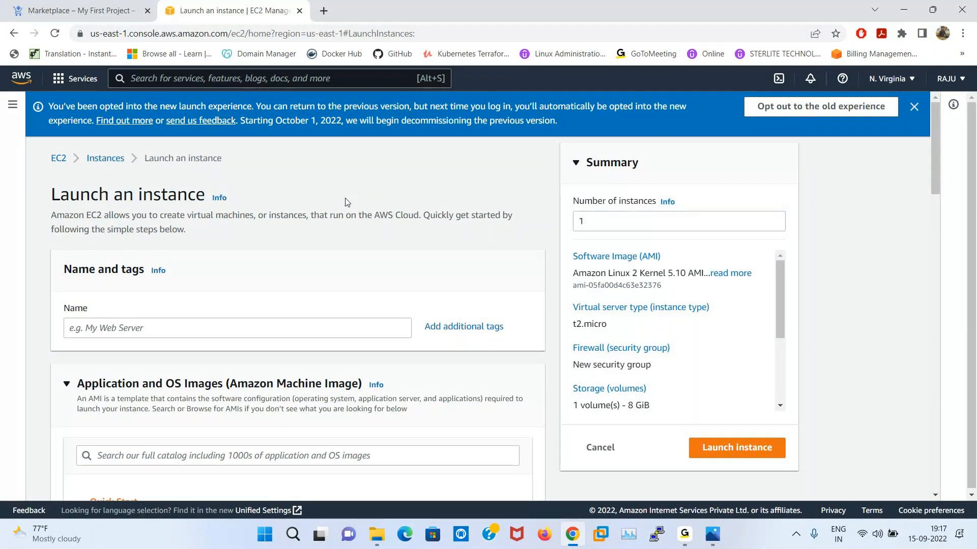
Name the new instance WIN2K19S
{"action": "scroll", "coordinate": [345, 202], "scroll_direction": "down", "scroll_amount": 1}
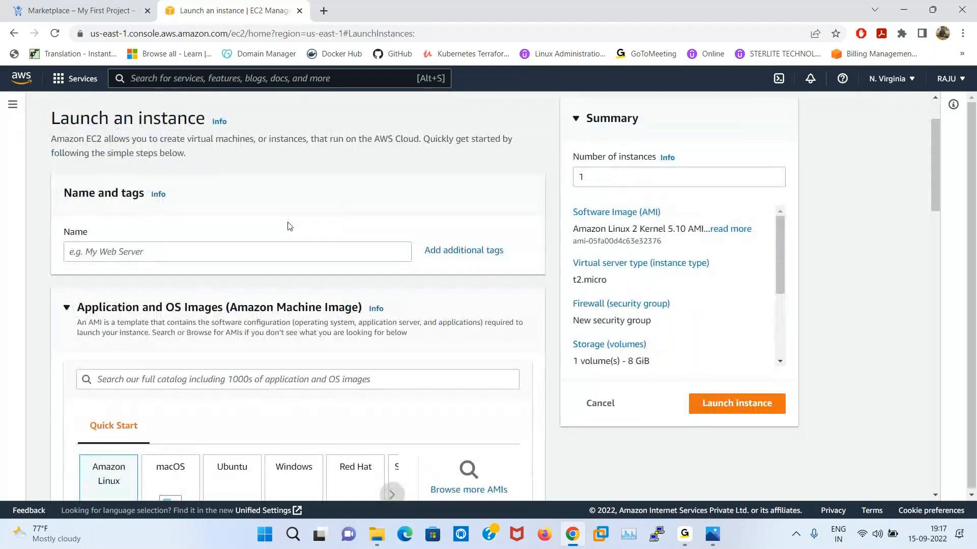
{"action": "left_click", "coordinate": [182, 257]}
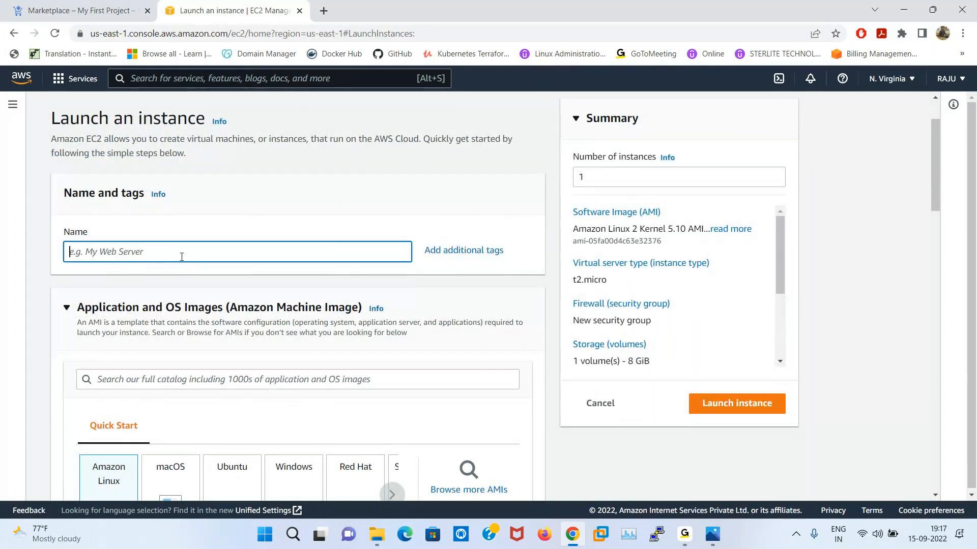
{"action": "type", "text": "W"}
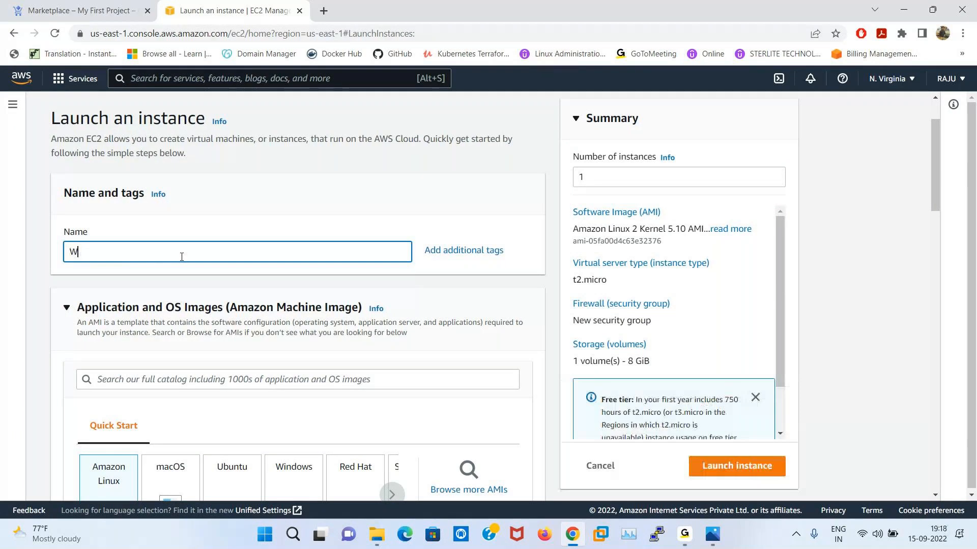
{"action": "type", "text": "IN2K19S"}
{"action": "left_click", "coordinate": [873, 211]}
Browse the Quick Start operating systems and choose Windows for the instance
{"action": "scroll", "coordinate": [872, 210], "scroll_direction": "down", "scroll_amount": 2}
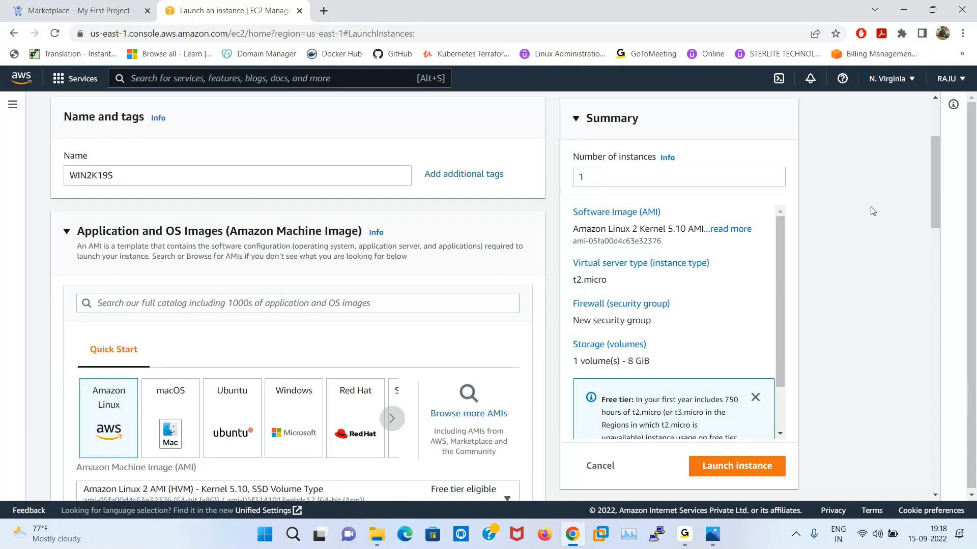
{"action": "scroll", "coordinate": [873, 210], "scroll_direction": "down", "scroll_amount": 1}
{"action": "scroll", "coordinate": [872, 211], "scroll_direction": "down", "scroll_amount": 2}
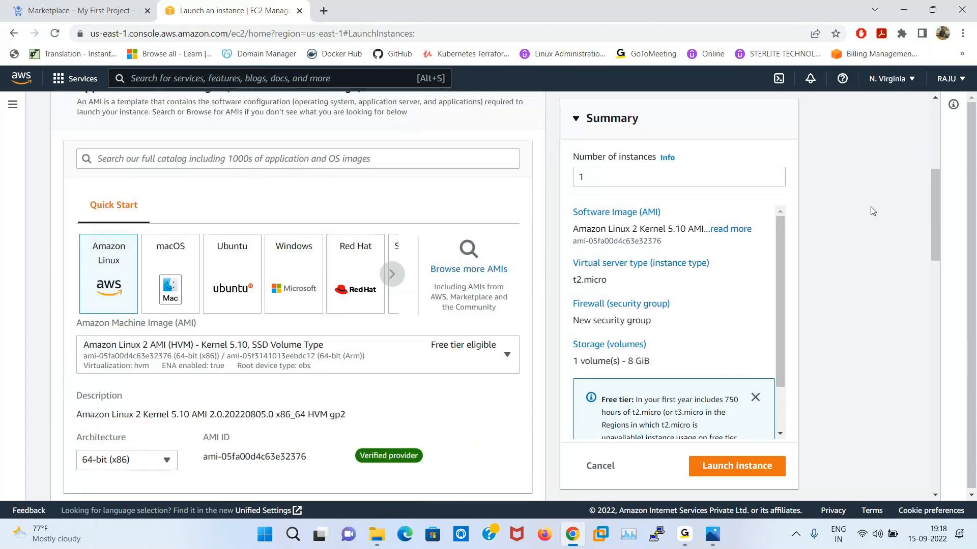
{"action": "scroll", "coordinate": [872, 211], "scroll_direction": "down", "scroll_amount": 1}
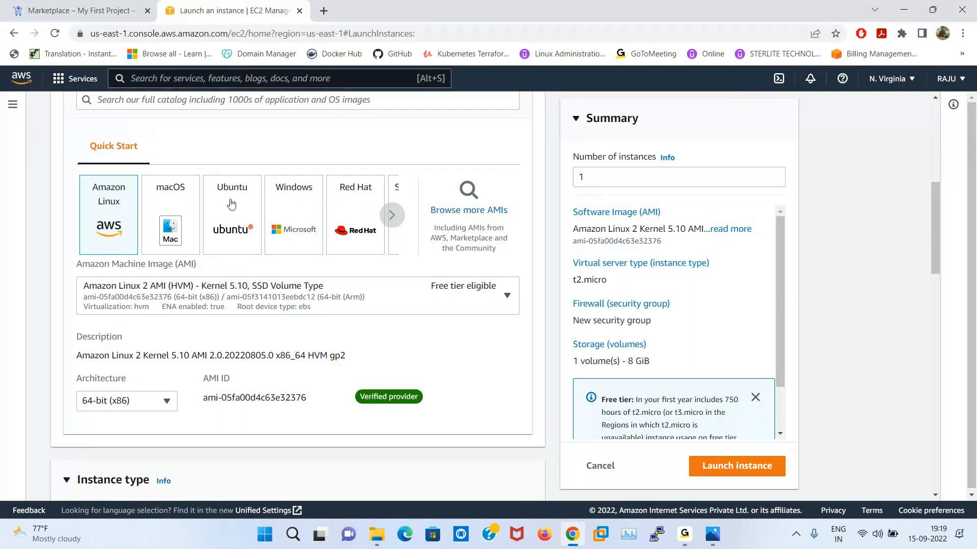
{"action": "left_click", "coordinate": [393, 215]}
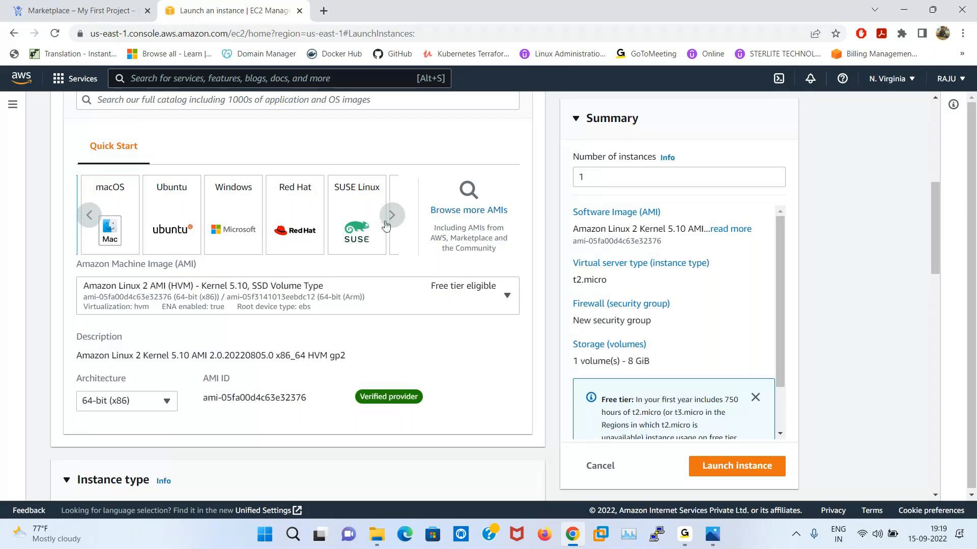
{"action": "left_click", "coordinate": [87, 218]}
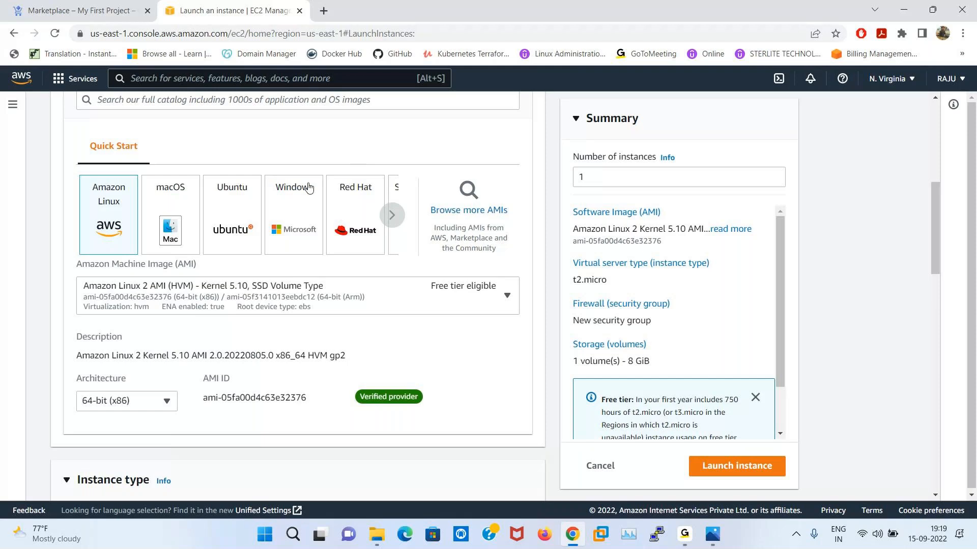
{"action": "left_click", "coordinate": [294, 206]}
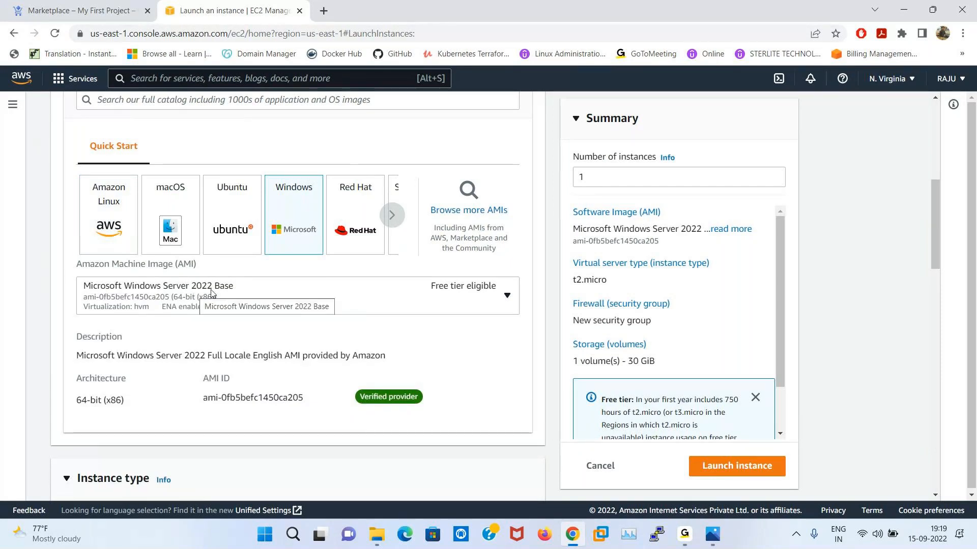
Select Microsoft Windows Server 2019 Base as the instance's Amazon Machine Image
{"action": "left_click", "coordinate": [491, 299]}
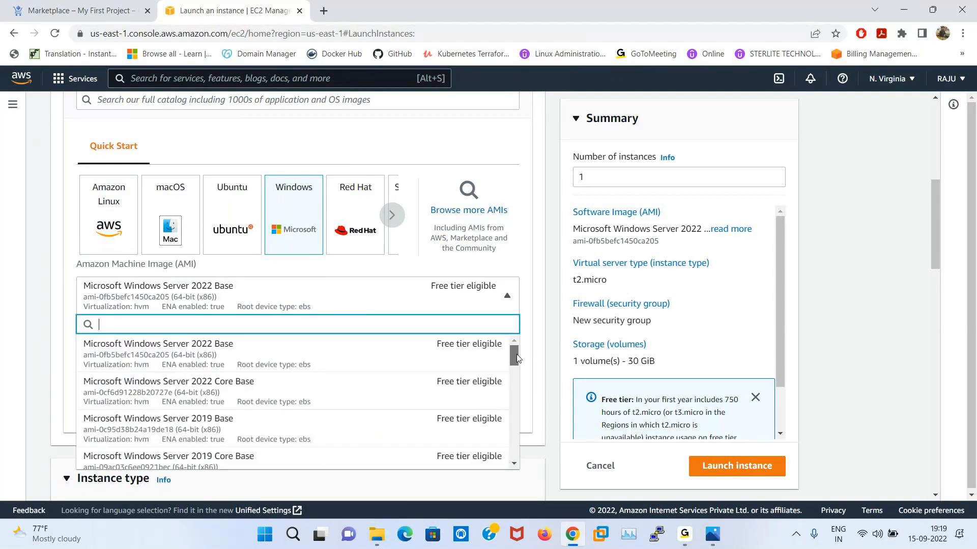
{"action": "left_click_drag", "start_coordinate": [516, 358], "coordinate": [520, 370]}
{"action": "scroll", "coordinate": [171, 350], "scroll_direction": "up", "scroll_amount": 2}
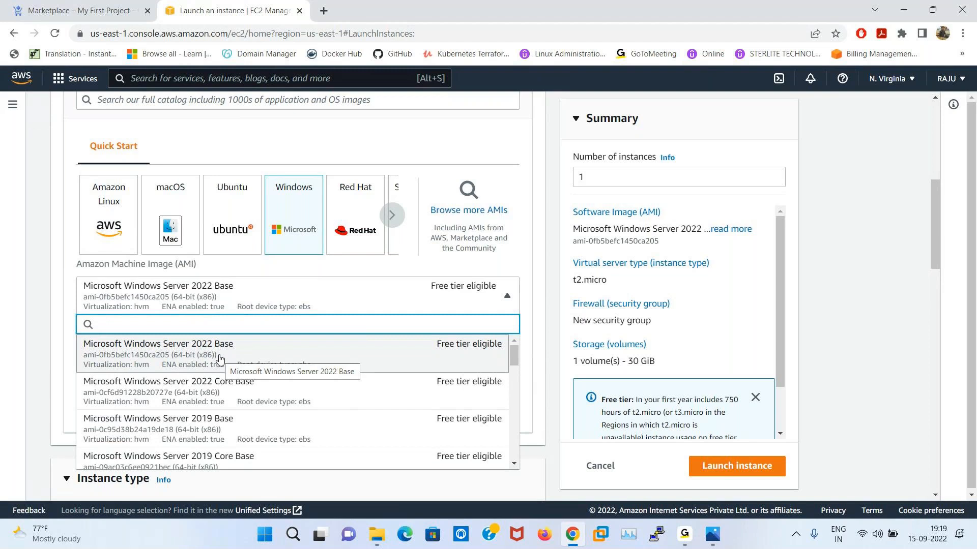
{"action": "left_click", "coordinate": [204, 430]}
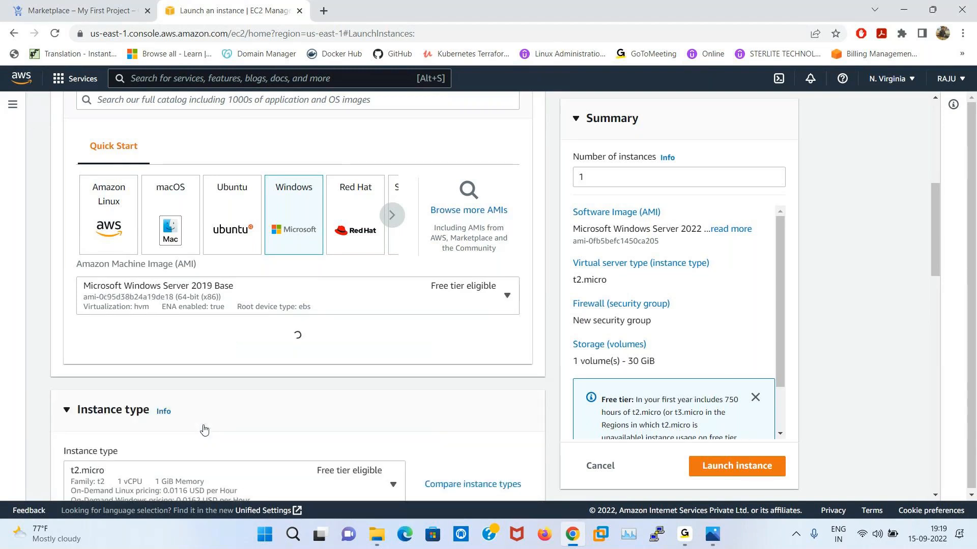
{"action": "left_click", "coordinate": [461, 292]}
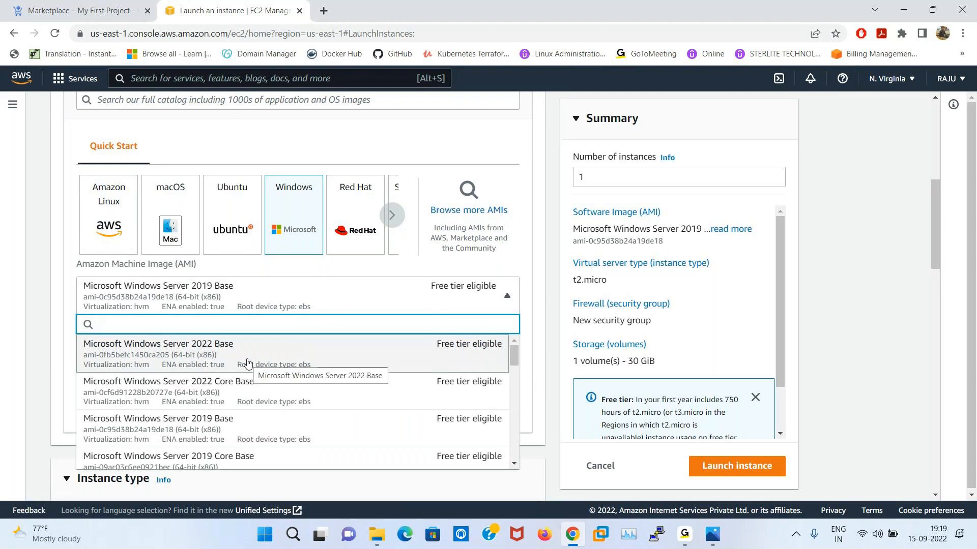
{"action": "left_click", "coordinate": [833, 285]}
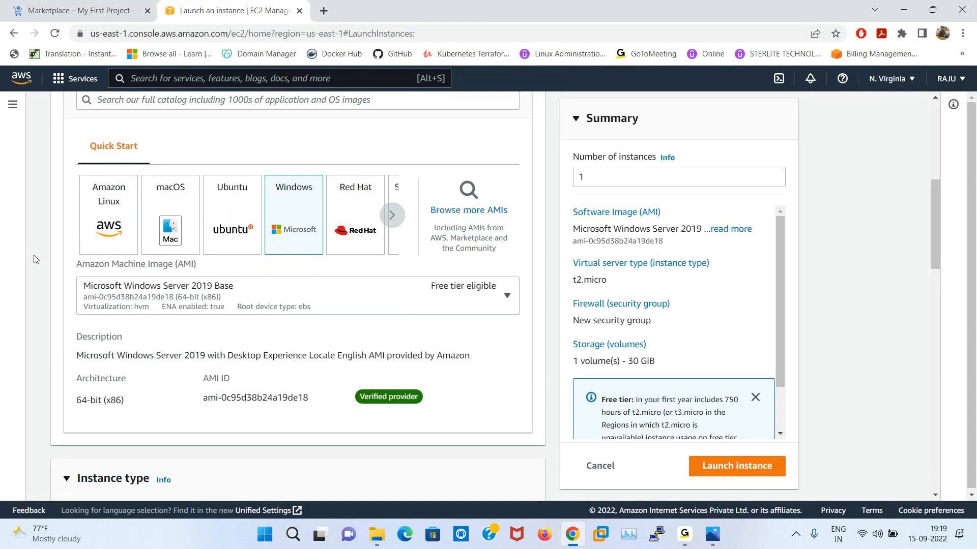
Try t1.micro as the instance type and switch back to the free tier eligible t2.micro
{"action": "scroll", "coordinate": [35, 259], "scroll_direction": "down", "scroll_amount": 1}
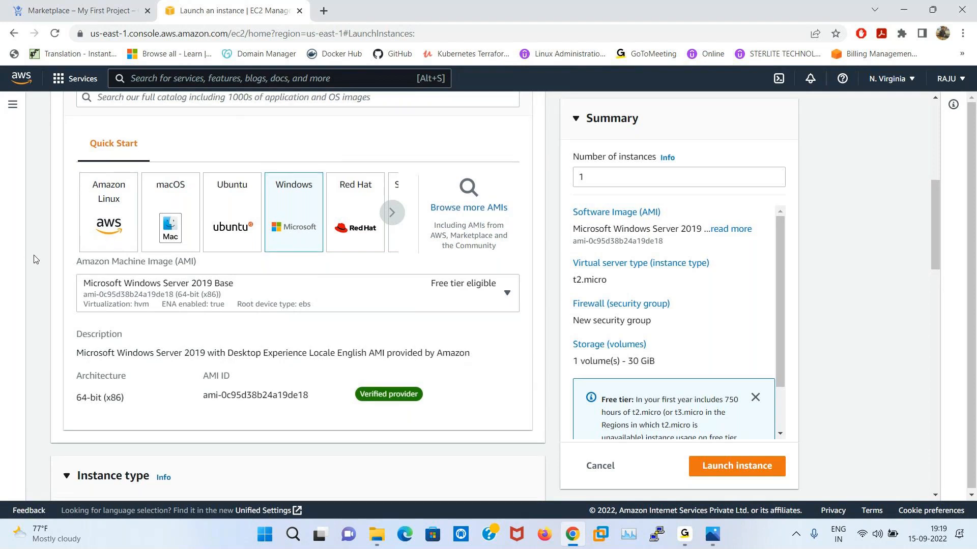
{"action": "scroll", "coordinate": [34, 260], "scroll_direction": "down", "scroll_amount": 1}
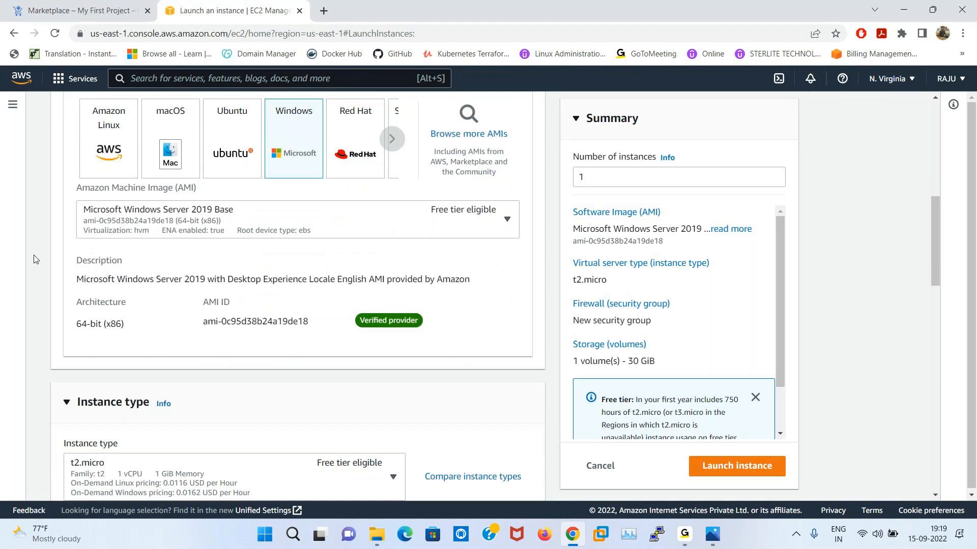
{"action": "scroll", "coordinate": [34, 260], "scroll_direction": "down", "scroll_amount": 2}
{"action": "scroll", "coordinate": [35, 260], "scroll_direction": "down", "scroll_amount": 4}
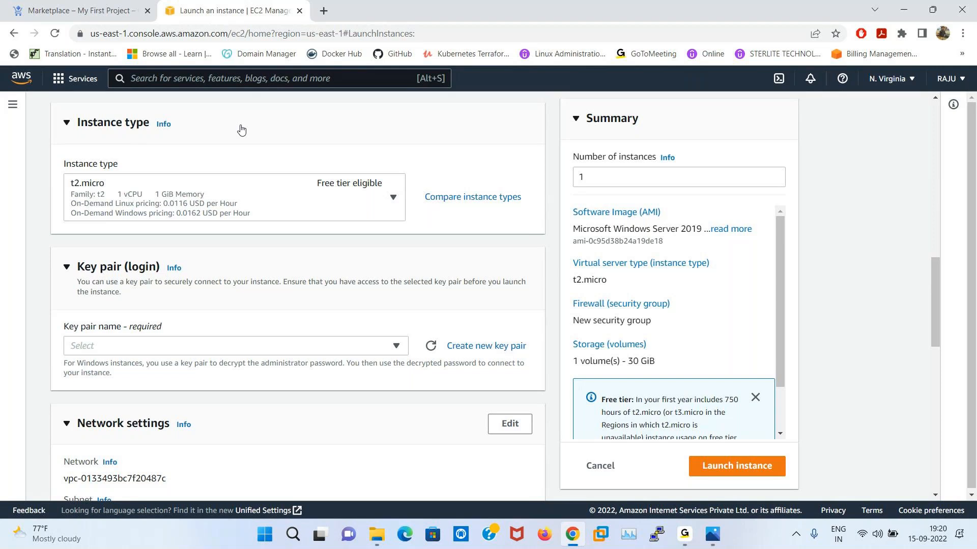
{"action": "left_click", "coordinate": [350, 208]}
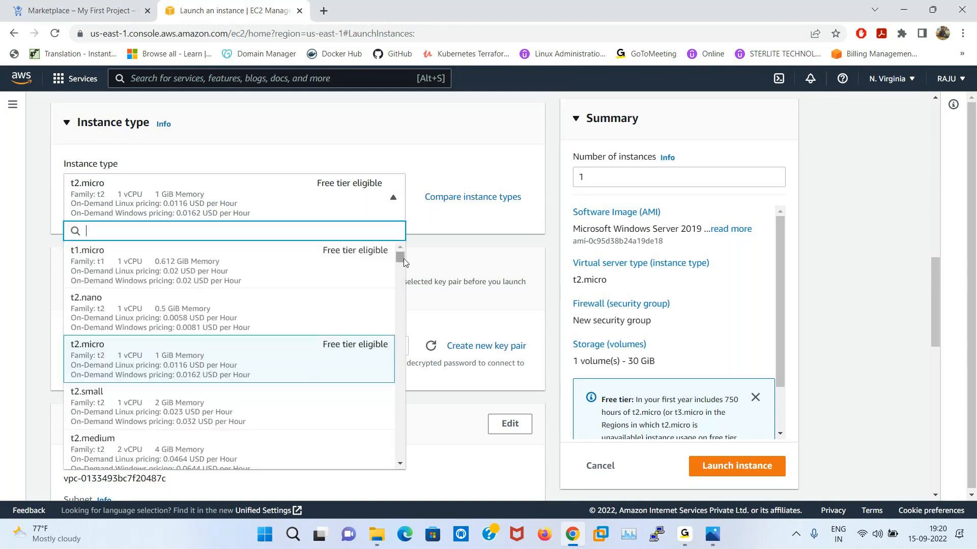
{"action": "left_click", "coordinate": [191, 270]}
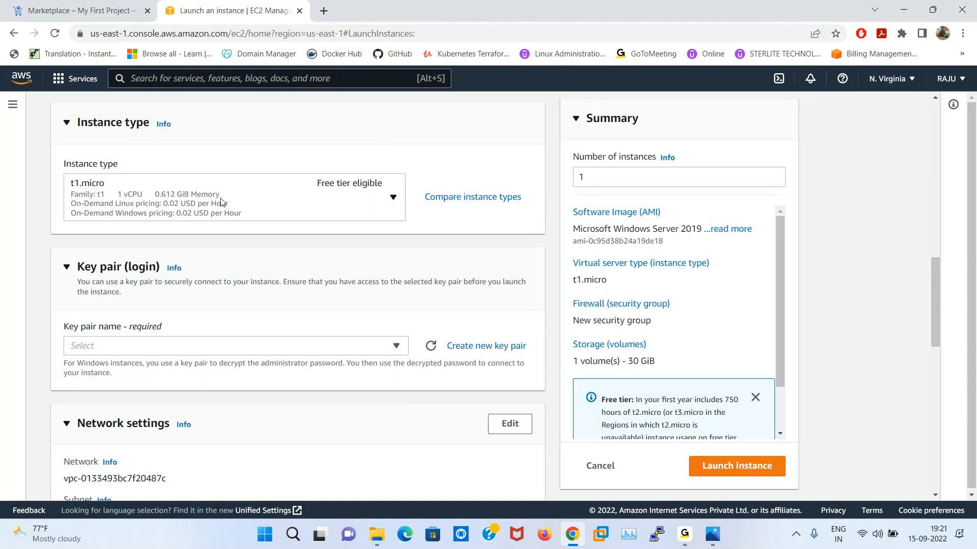
{"action": "left_click", "coordinate": [340, 203]}
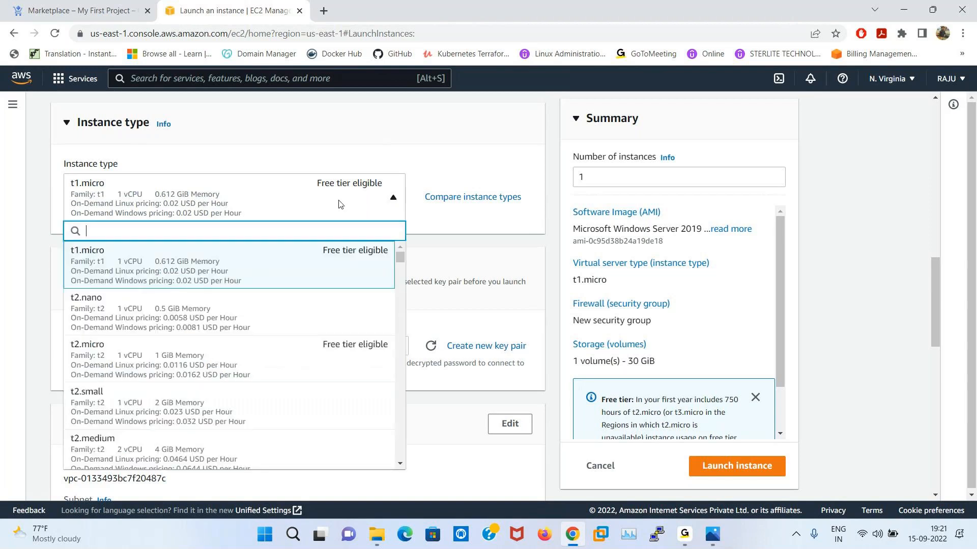
{"action": "left_click", "coordinate": [159, 360]}
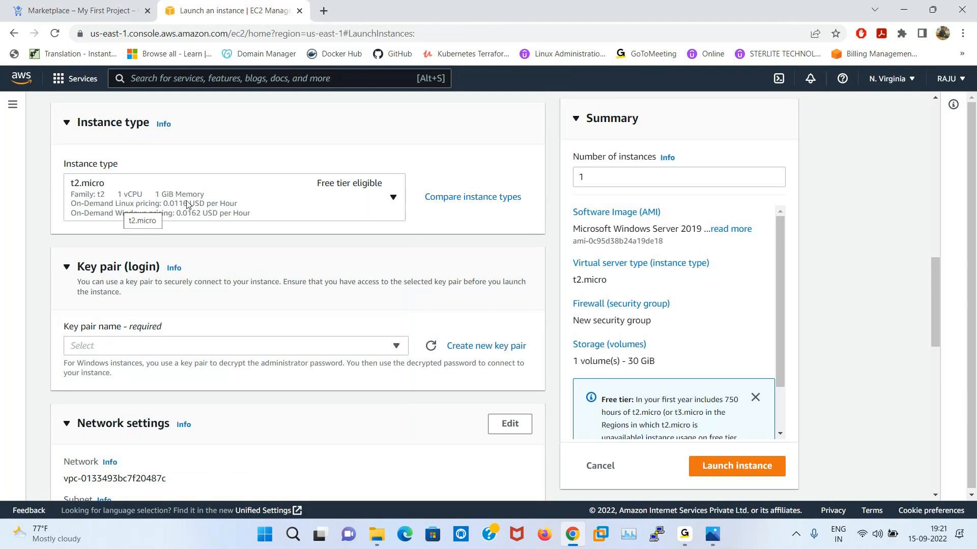
Try g4dn.8xlarge as the instance type and set it back to t2.micro
{"action": "left_click", "coordinate": [396, 204]}
{"action": "left_click_drag", "start_coordinate": [399, 255], "coordinate": [326, 319]}
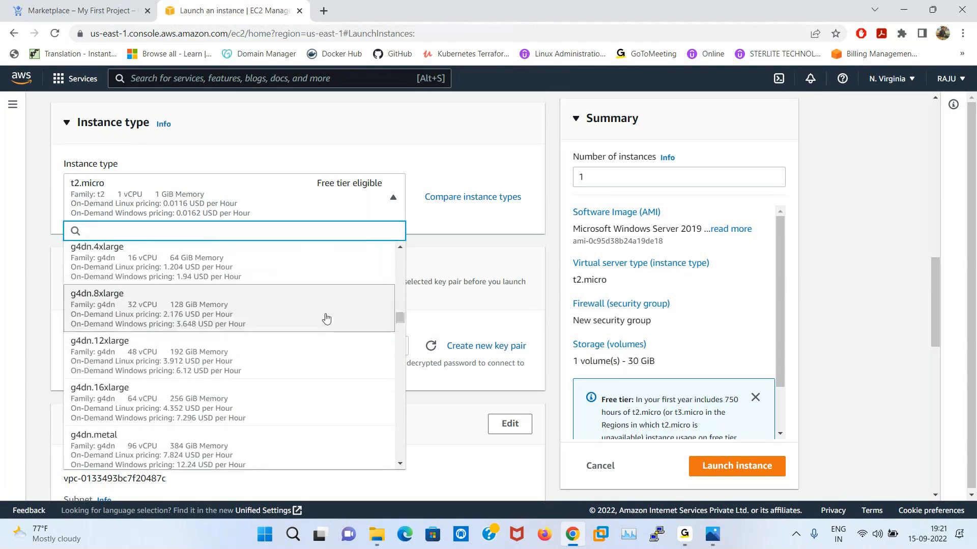
{"action": "left_click", "coordinate": [198, 313]}
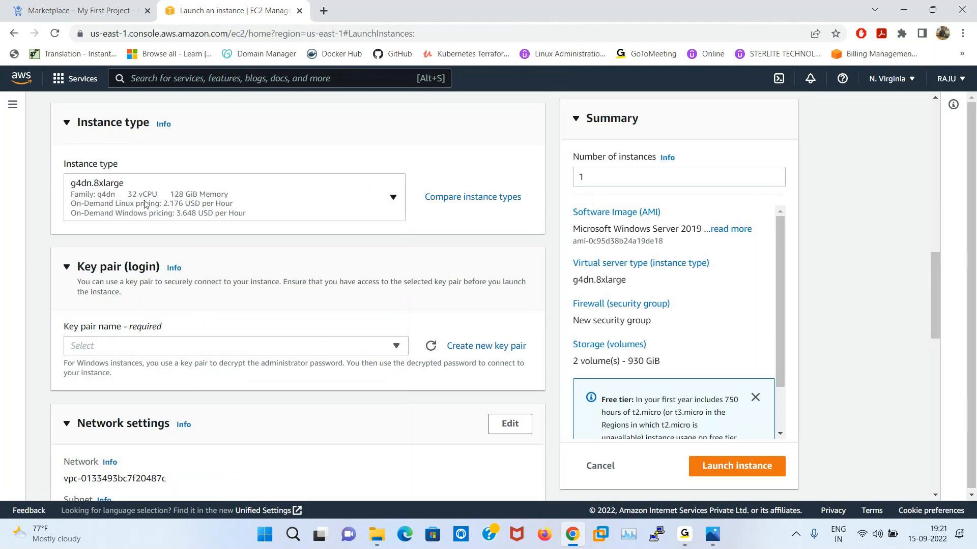
{"action": "left_click", "coordinate": [400, 209]}
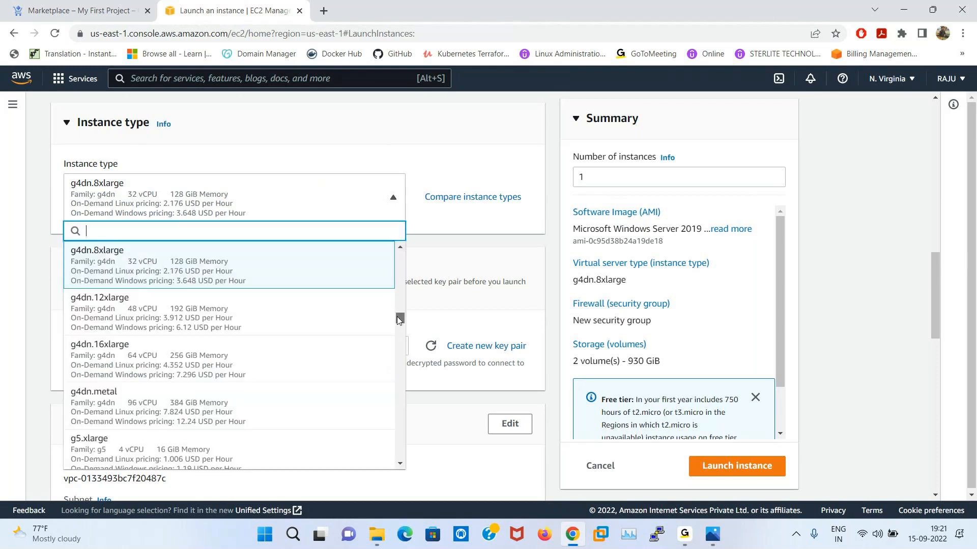
{"action": "left_click_drag", "start_coordinate": [399, 319], "coordinate": [404, 258]}
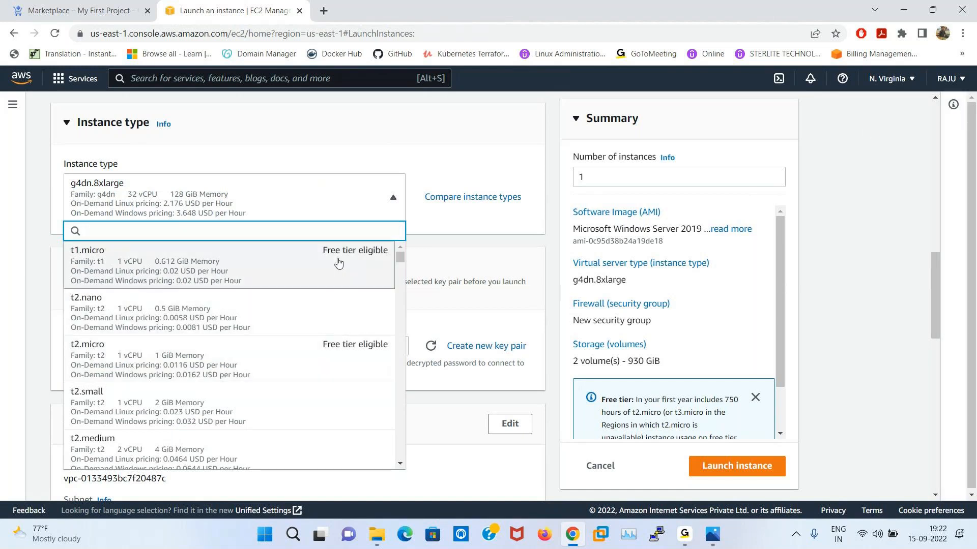
{"action": "left_click", "coordinate": [97, 357]}
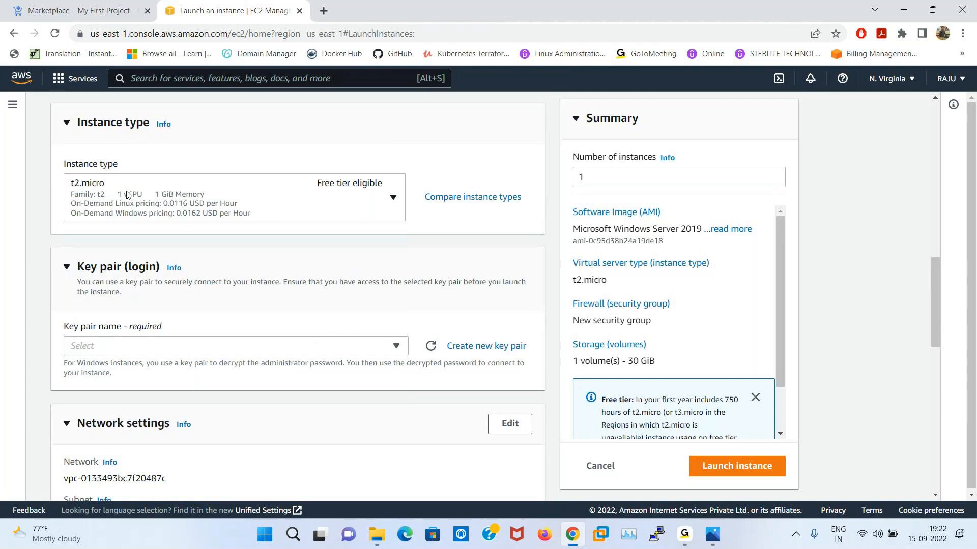
Try c5.4xlarge as the instance type and return the selection to t2.micro
{"action": "left_click", "coordinate": [329, 204]}
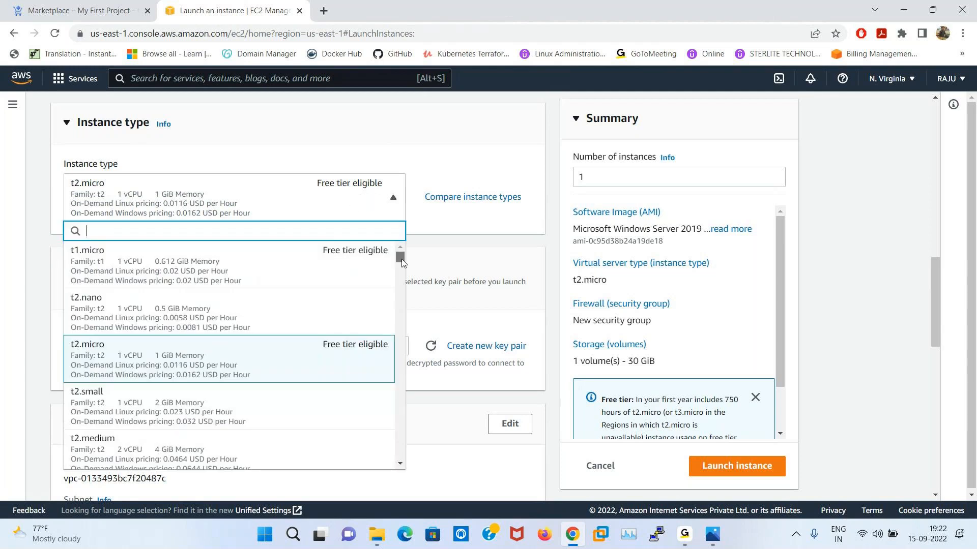
{"action": "left_click_drag", "start_coordinate": [402, 260], "coordinate": [403, 274]}
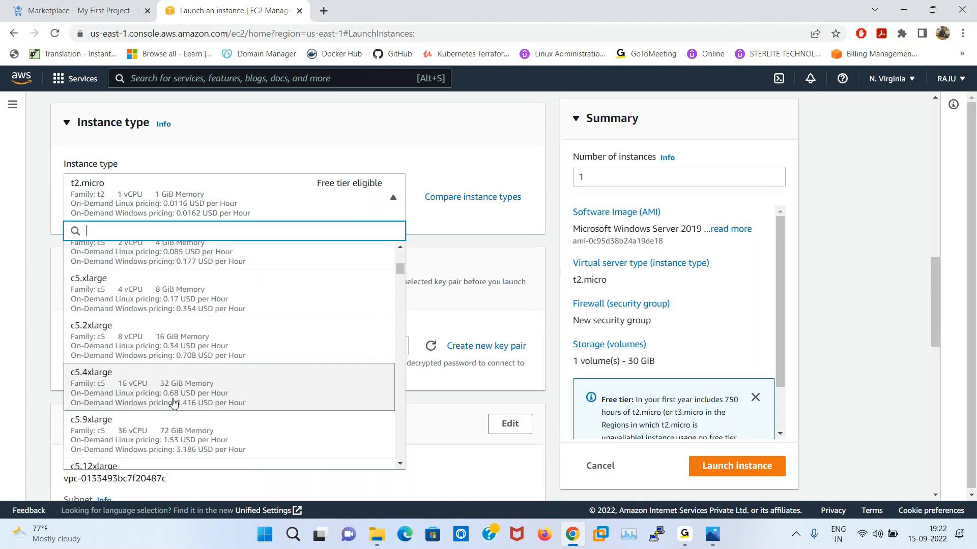
{"action": "left_click", "coordinate": [237, 379]}
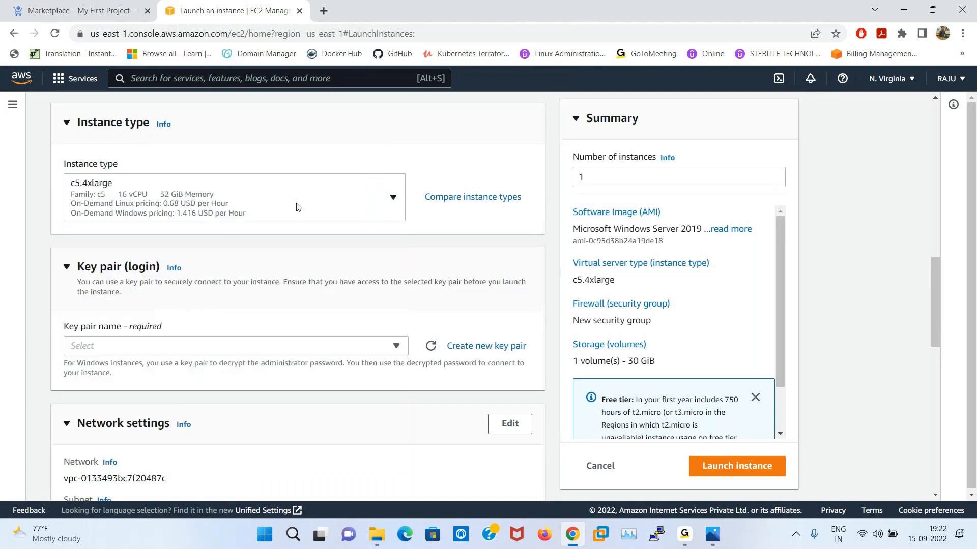
{"action": "left_click", "coordinate": [355, 211]}
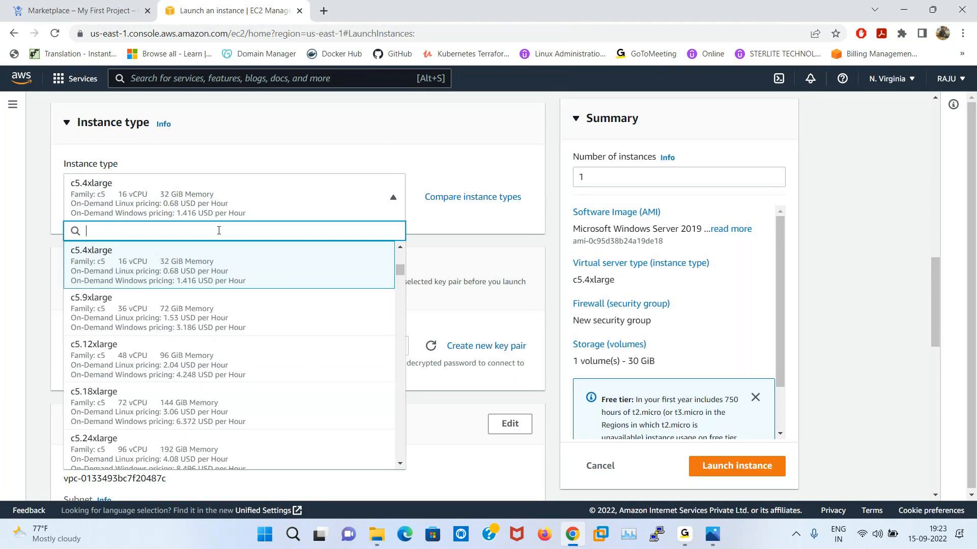
{"action": "left_click_drag", "start_coordinate": [401, 274], "coordinate": [402, 256]}
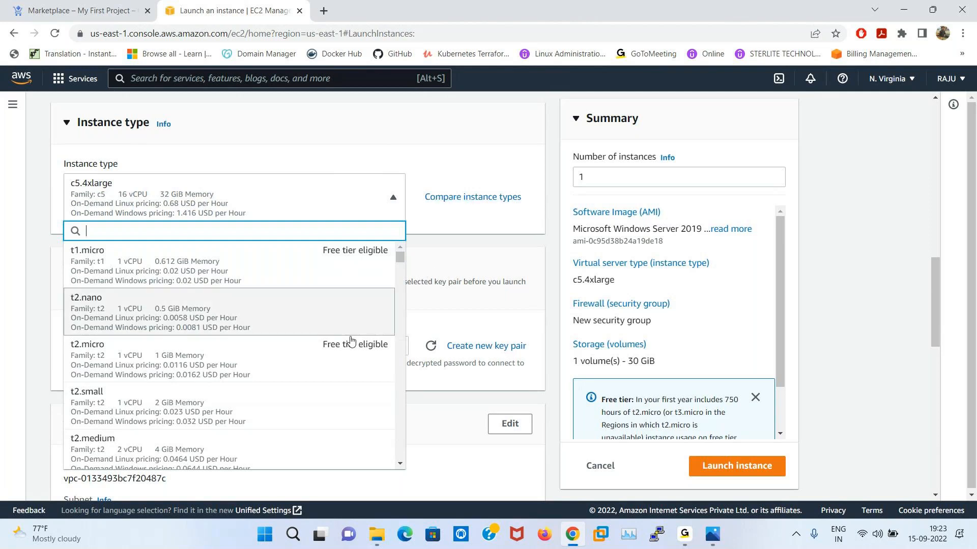
{"action": "left_click", "coordinate": [172, 369]}
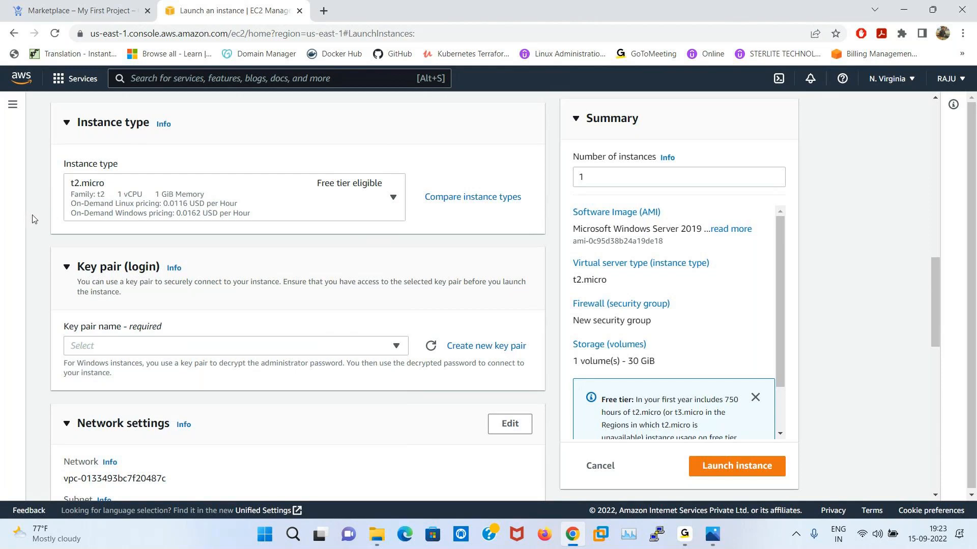
Create a new login key pair named online with the .pem private key file format
{"action": "scroll", "coordinate": [33, 219], "scroll_direction": "down", "scroll_amount": 2}
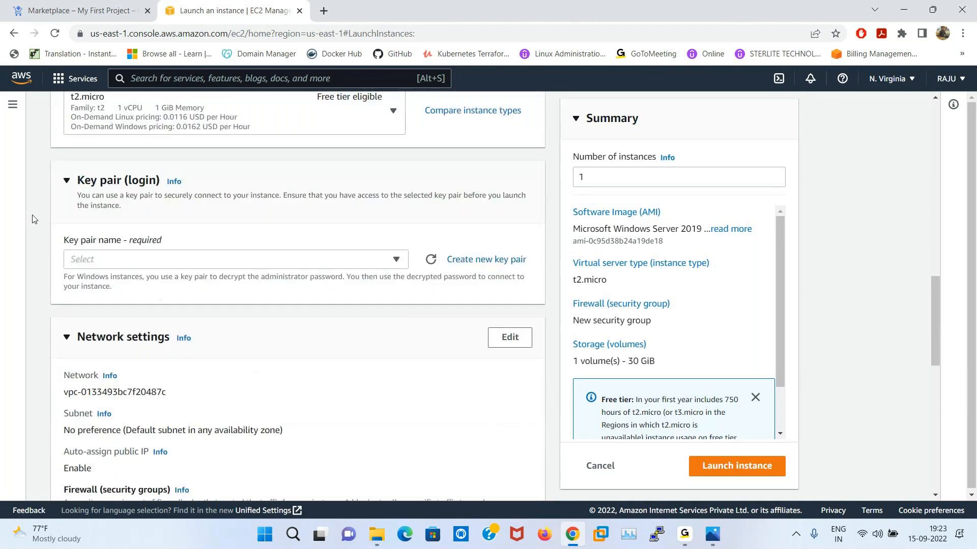
{"action": "scroll", "coordinate": [32, 219], "scroll_direction": "down", "scroll_amount": 1}
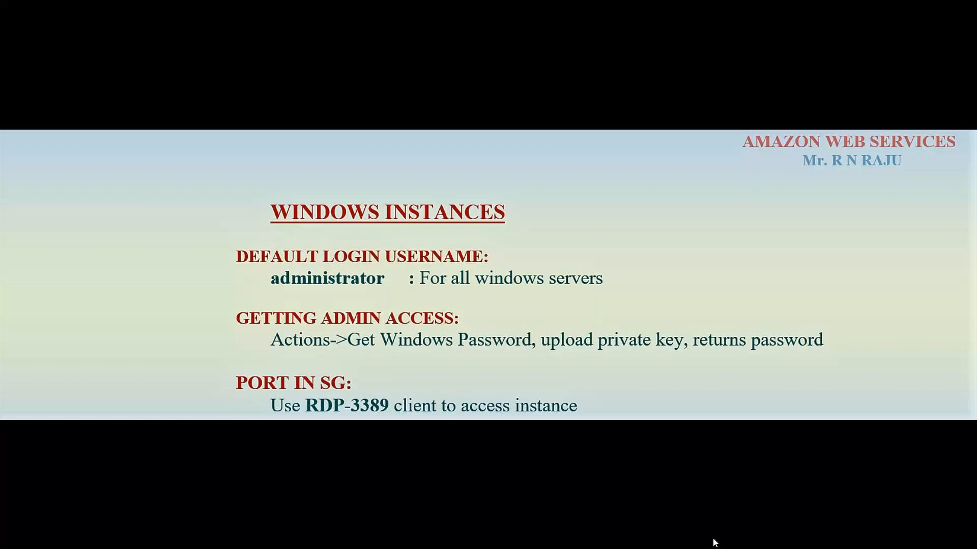
{"action": "key", "text": "alt+Tab"}
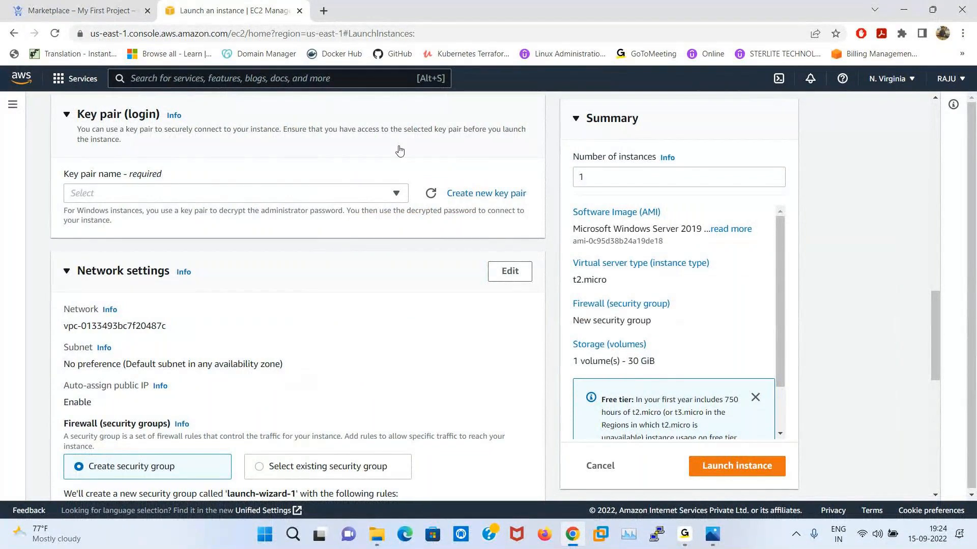
{"action": "left_click", "coordinate": [505, 198]}
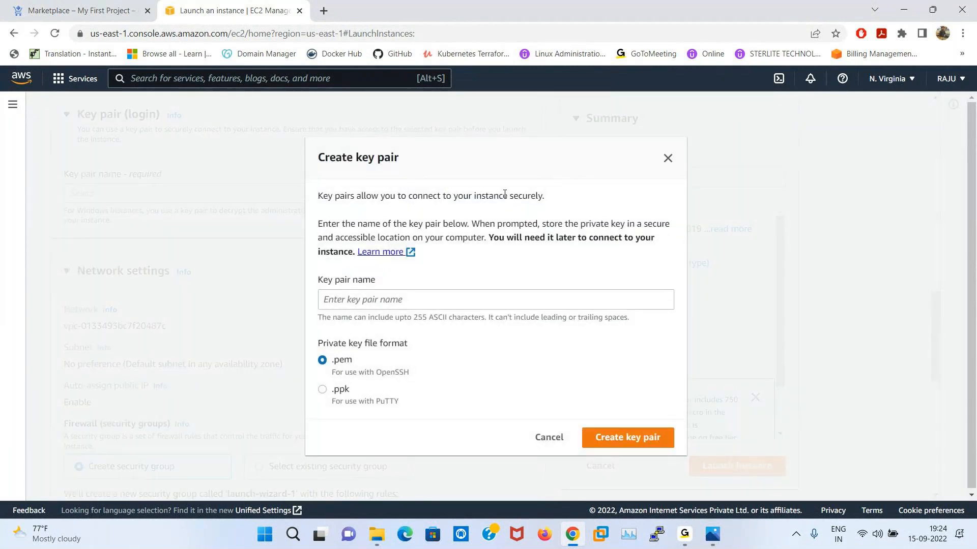
{"action": "left_click", "coordinate": [360, 302]}
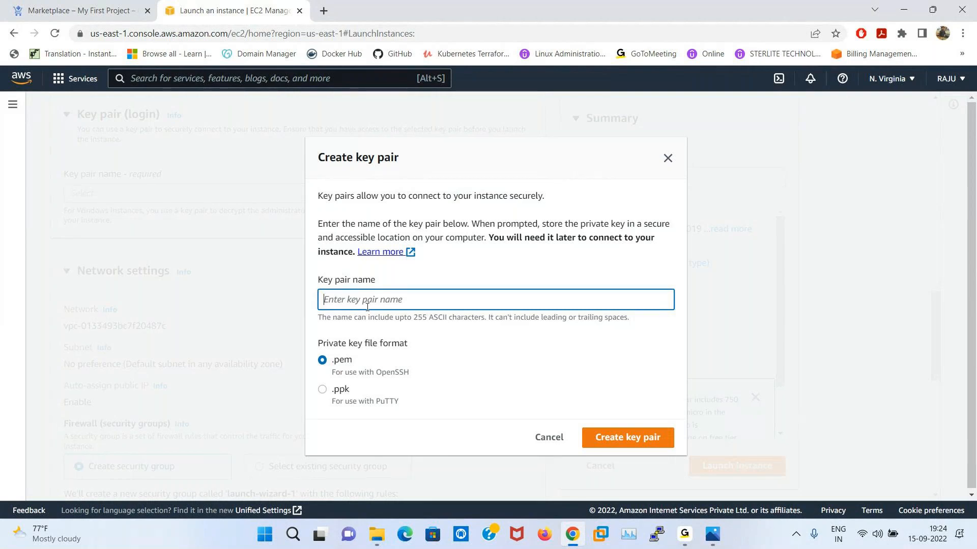
{"action": "type", "text": "online"}
{"action": "left_click", "coordinate": [705, 300]}
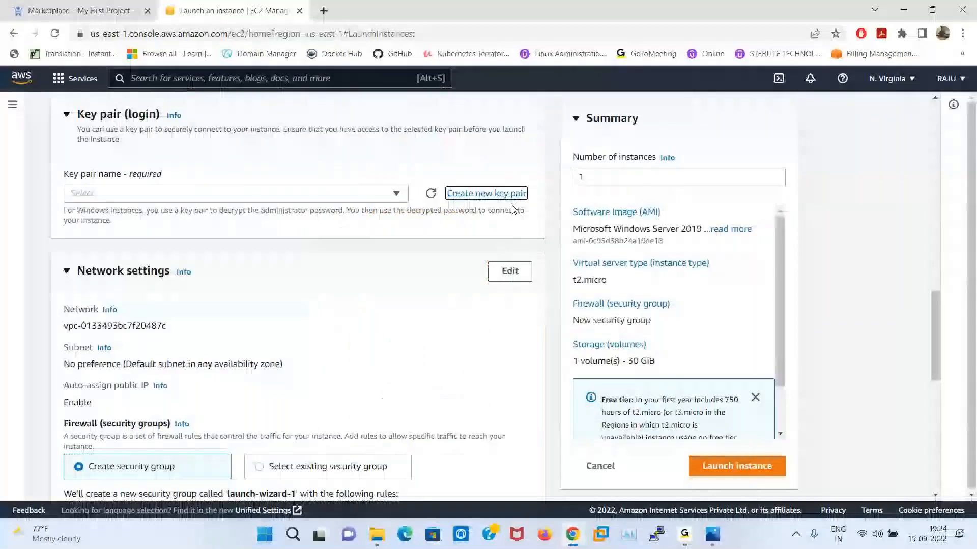
{"action": "left_click", "coordinate": [479, 193]}
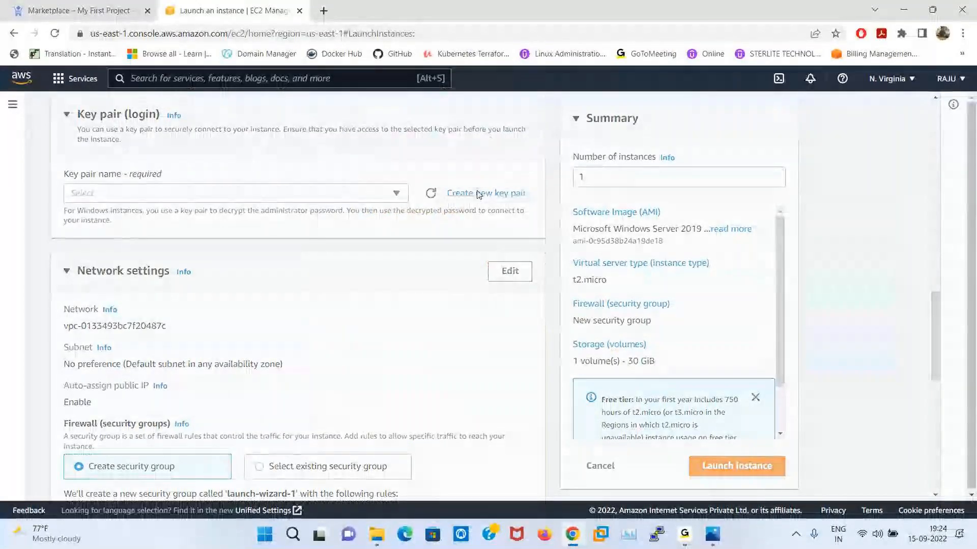
{"action": "left_click", "coordinate": [379, 299]}
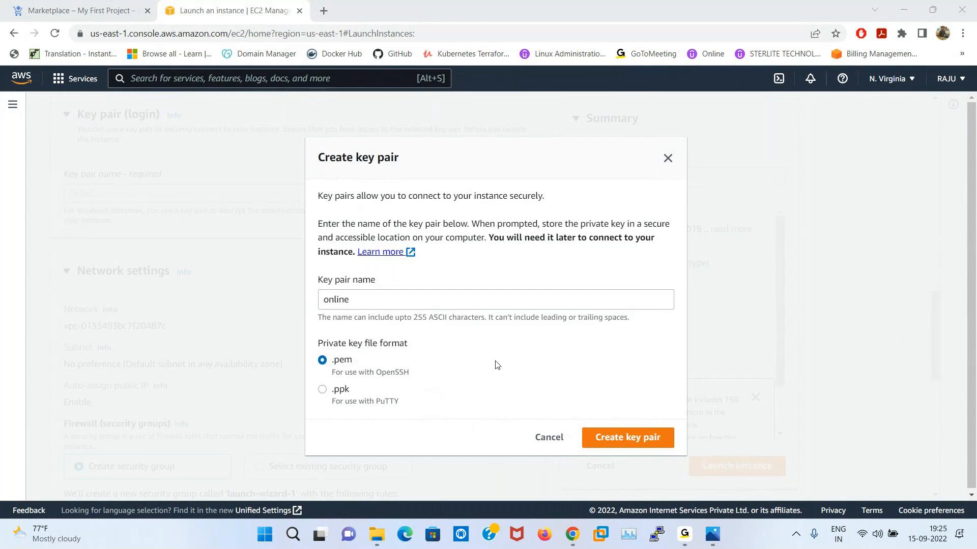
{"action": "left_click", "coordinate": [624, 441]}
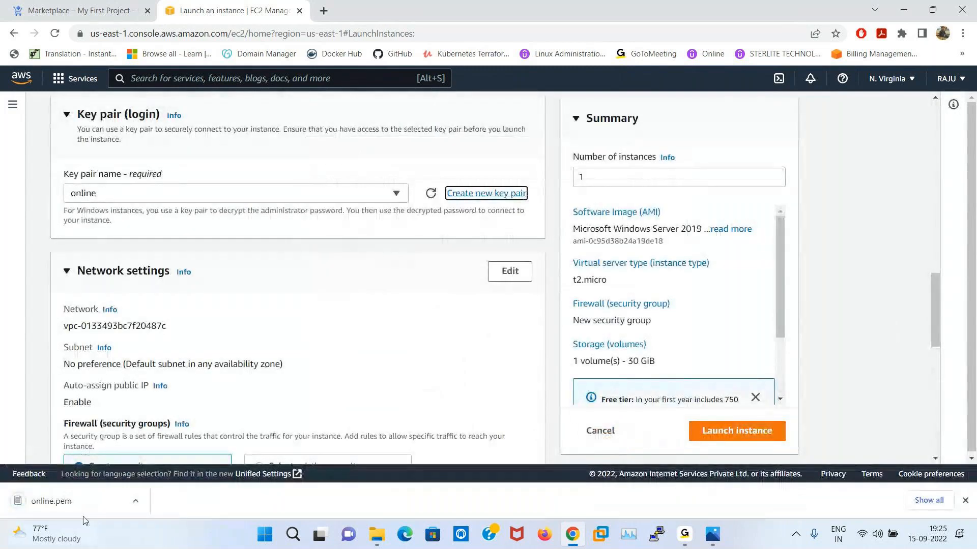
Open the downloaded online.pem file to examine the private key, and close it
{"action": "left_click", "coordinate": [52, 505]}
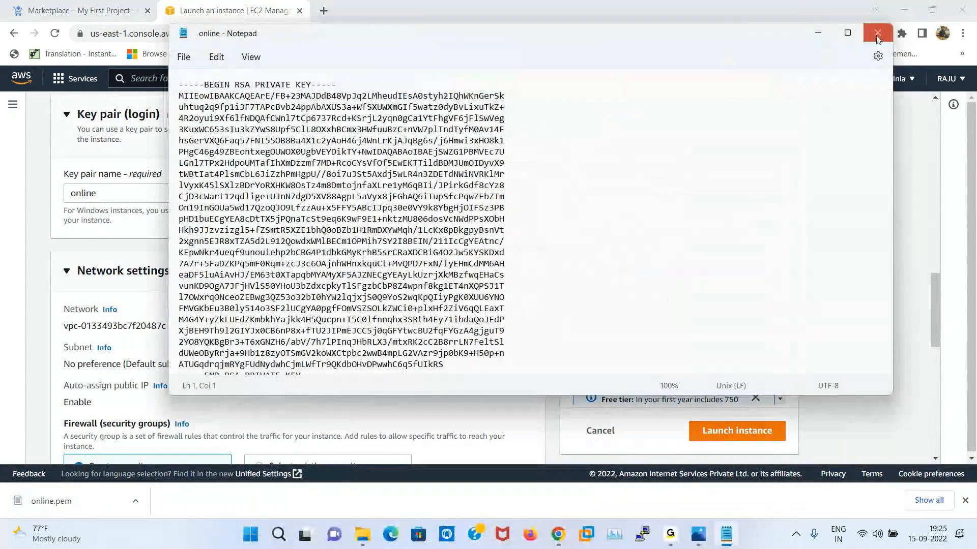
{"action": "left_click", "coordinate": [877, 34]}
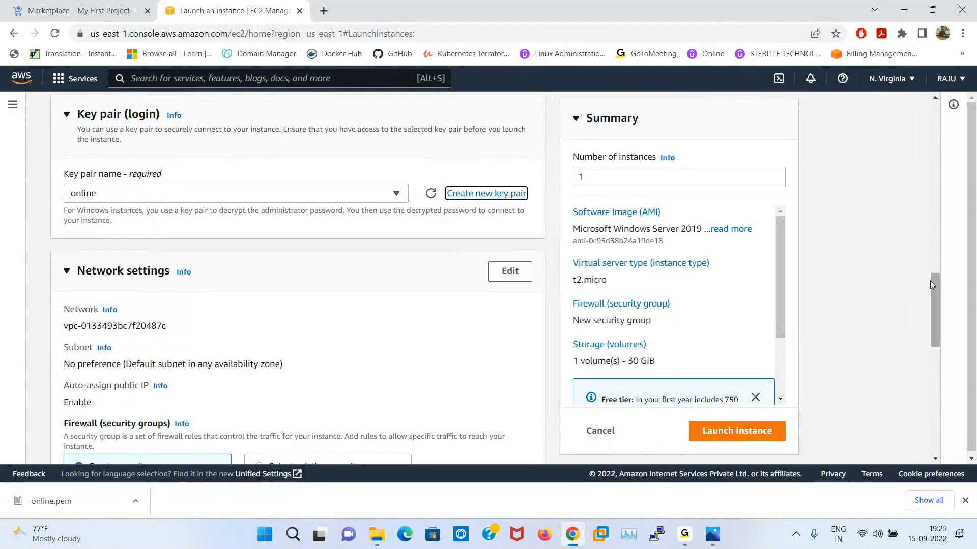
In the network settings, choose Anywhere (0.0.0.0/0) as the source of allowed RDP traffic for the new security group
{"action": "left_click_drag", "start_coordinate": [932, 285], "coordinate": [935, 296]}
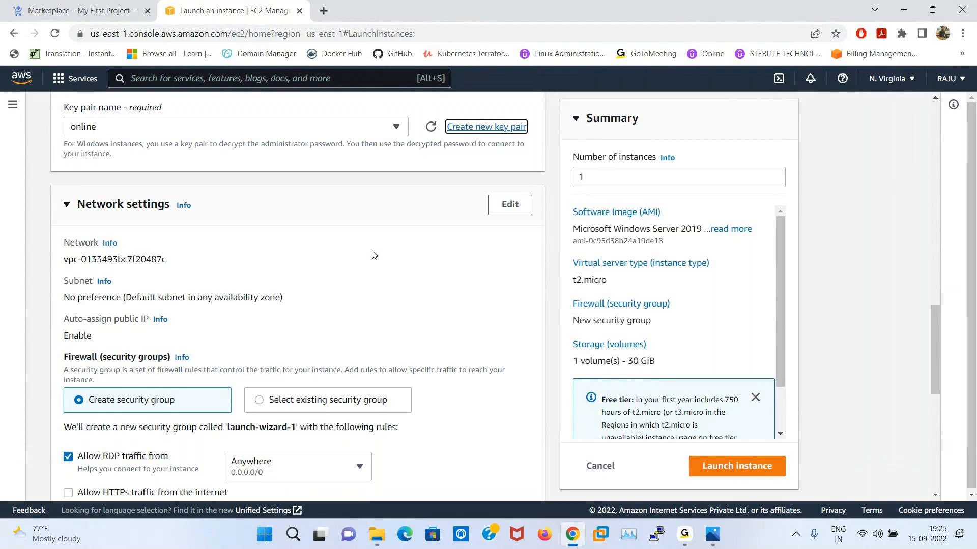
{"action": "scroll", "coordinate": [941, 331], "scroll_direction": "down", "scroll_amount": 1}
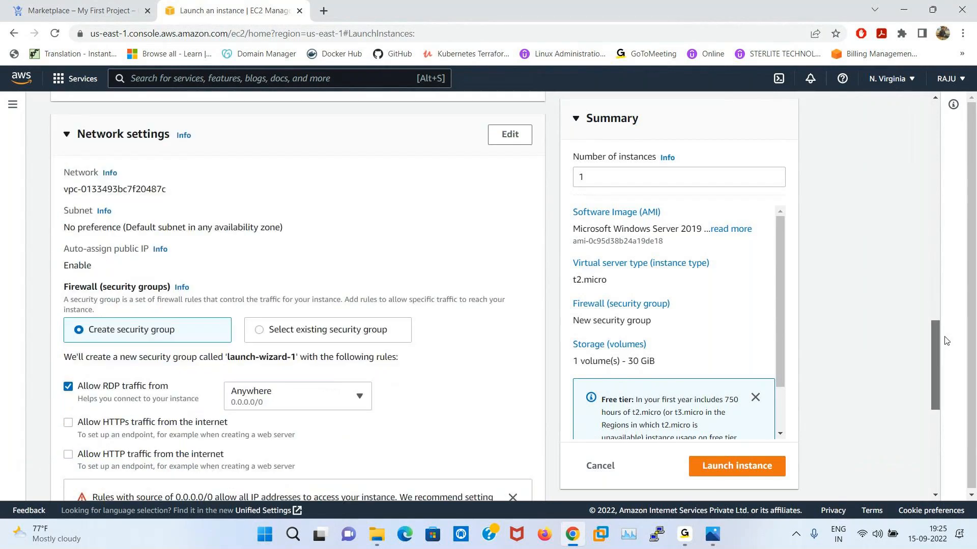
{"action": "scroll", "coordinate": [945, 340], "scroll_direction": "down", "scroll_amount": 2}
{"action": "scroll", "coordinate": [956, 366], "scroll_direction": "down", "scroll_amount": 1}
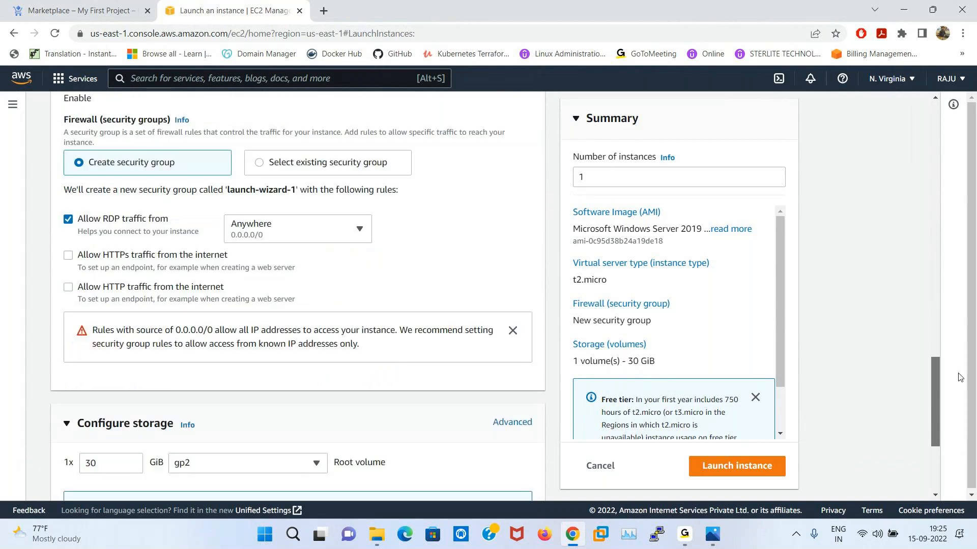
{"action": "scroll", "coordinate": [959, 379], "scroll_direction": "down", "scroll_amount": 1}
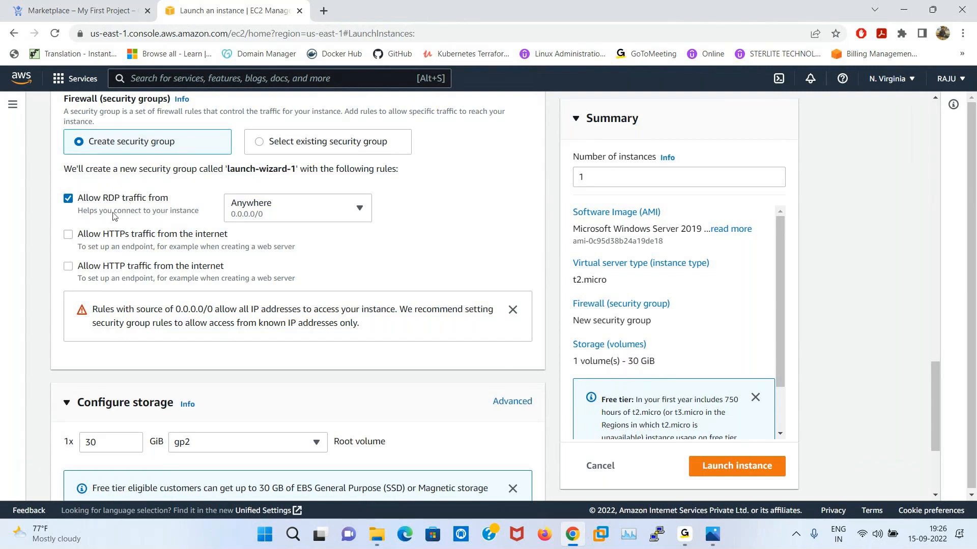
{"action": "left_click", "coordinate": [351, 211]}
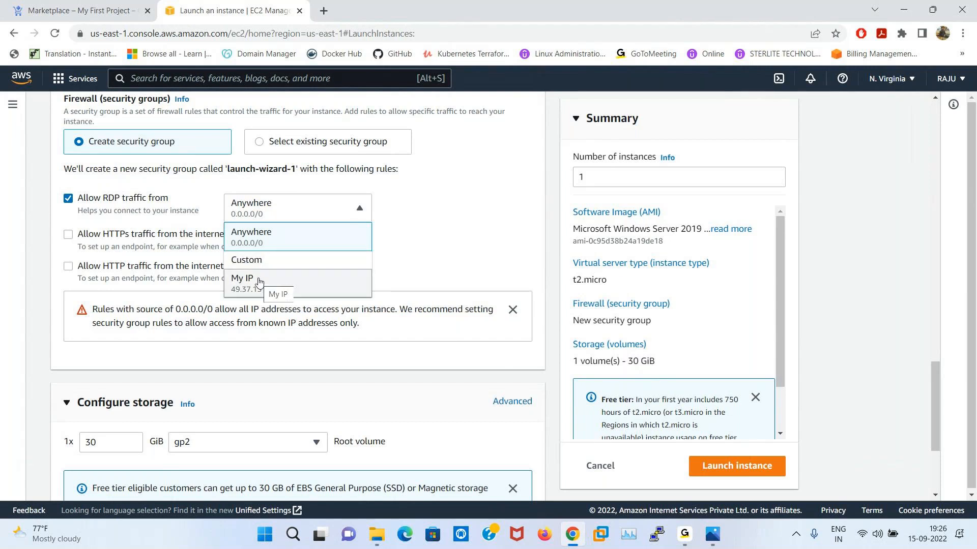
{"action": "left_click", "coordinate": [264, 235]}
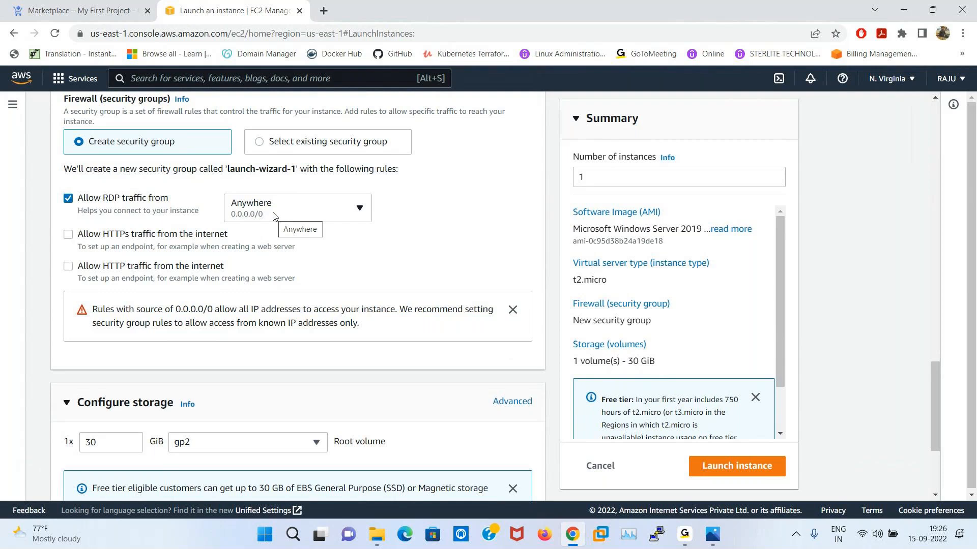
Try 192.168.10.0/24 as a custom source for the allowed RDP traffic, and remove that CIDR block again
{"action": "left_click", "coordinate": [275, 216]}
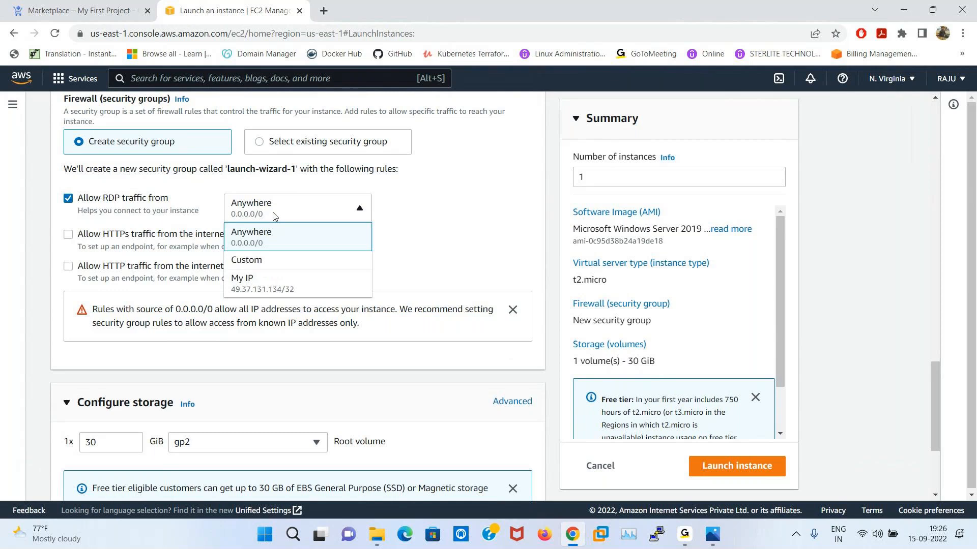
{"action": "left_click", "coordinate": [260, 261]}
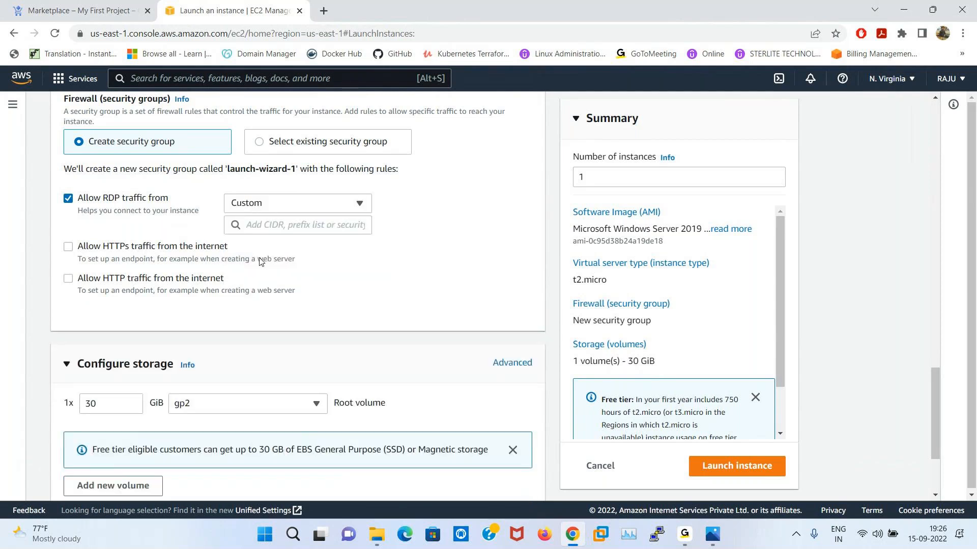
{"action": "left_click", "coordinate": [268, 225]}
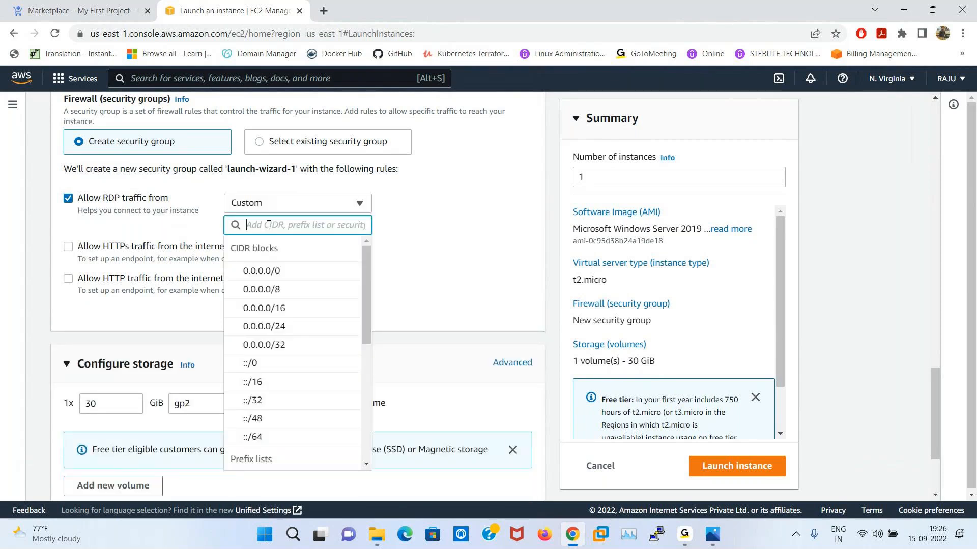
{"action": "type", "text": "192.168"}
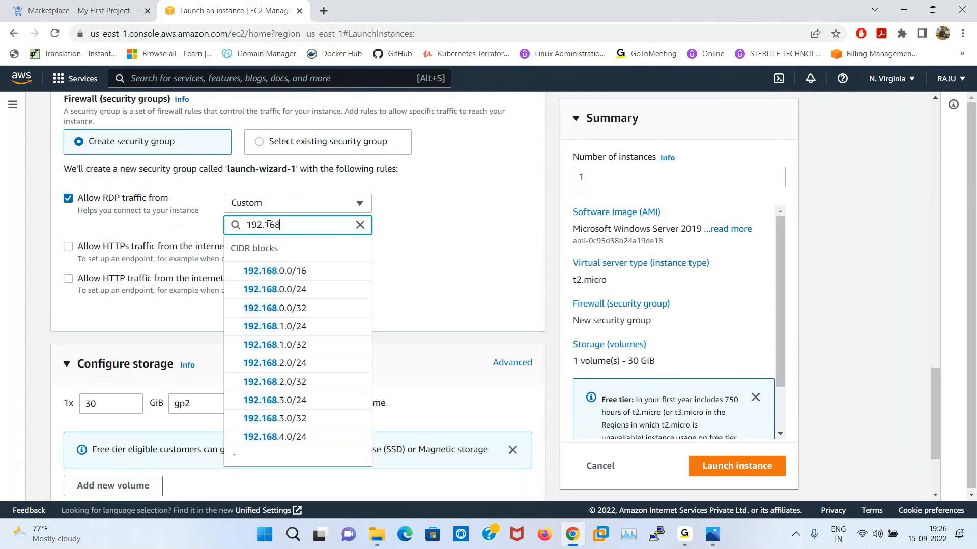
{"action": "type", "text": ".10.0/24"}
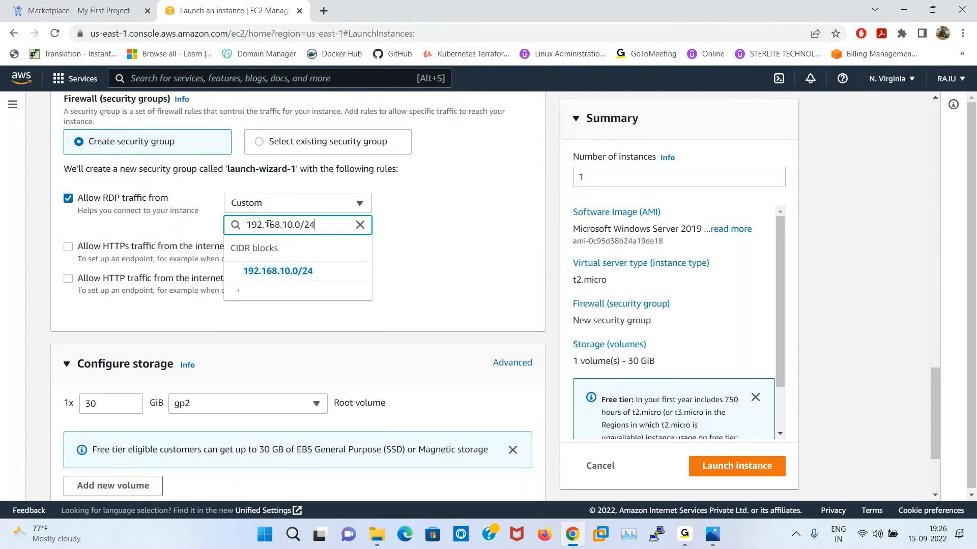
{"action": "key", "text": "Return"}
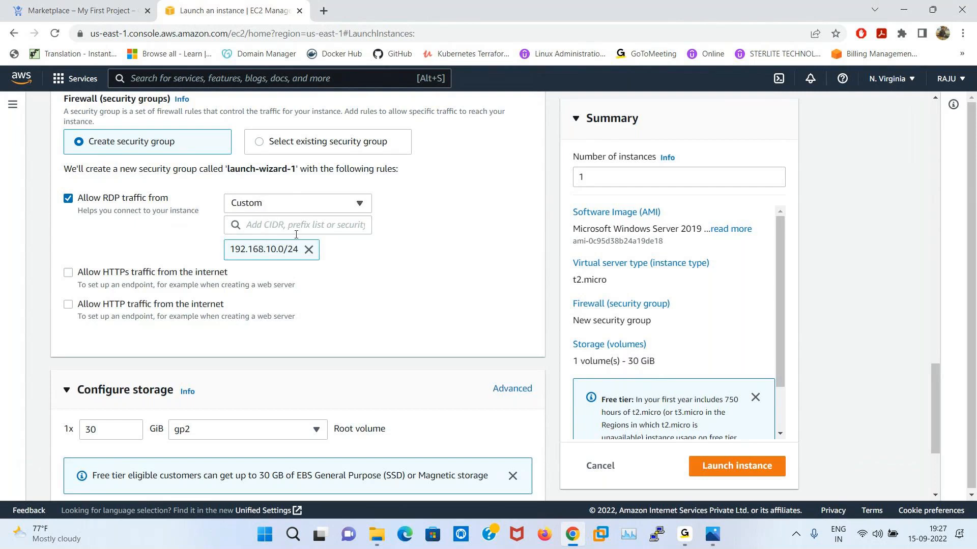
{"action": "left_click", "coordinate": [307, 251]}
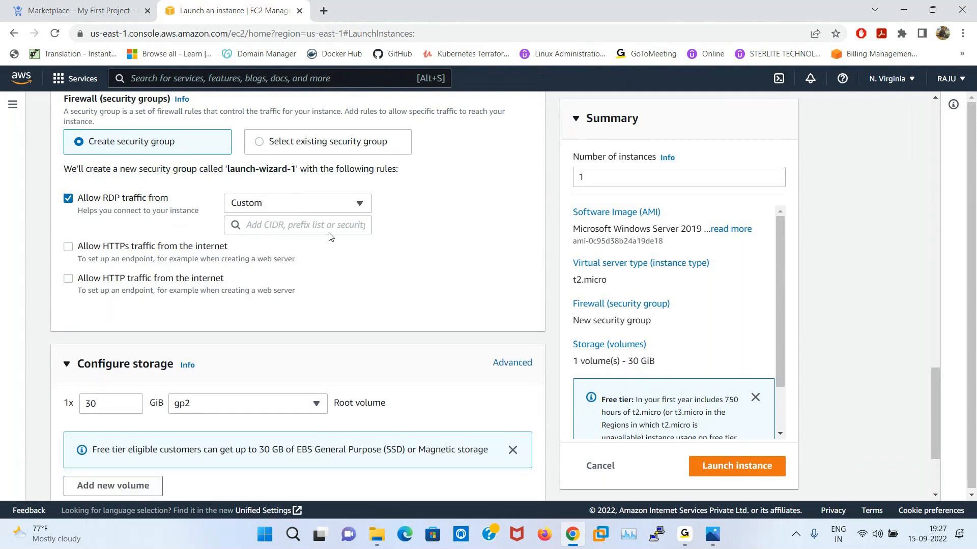
Try My IP as the source of allowed RDP traffic, and return the source to Anywhere (0.0.0.0/0)
{"action": "left_click", "coordinate": [360, 212]}
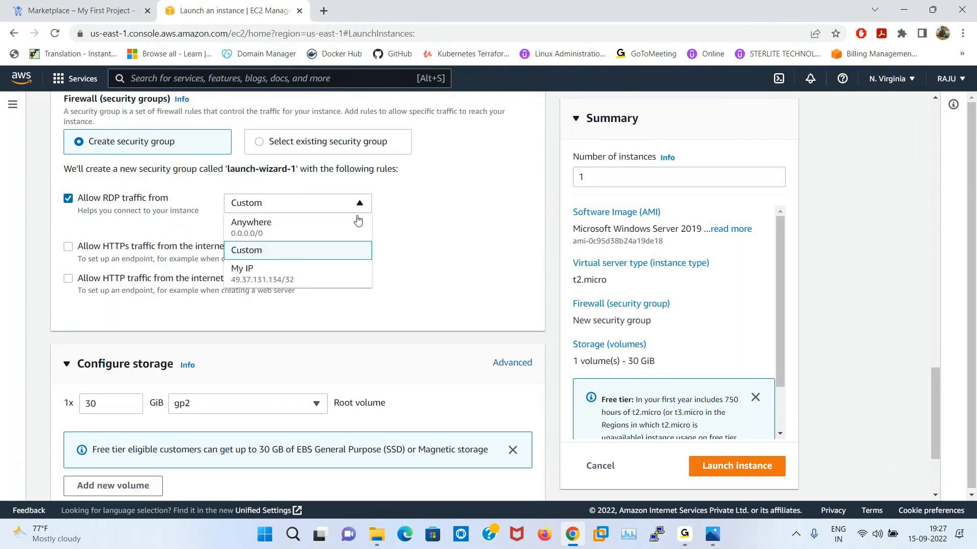
{"action": "left_click", "coordinate": [319, 275]}
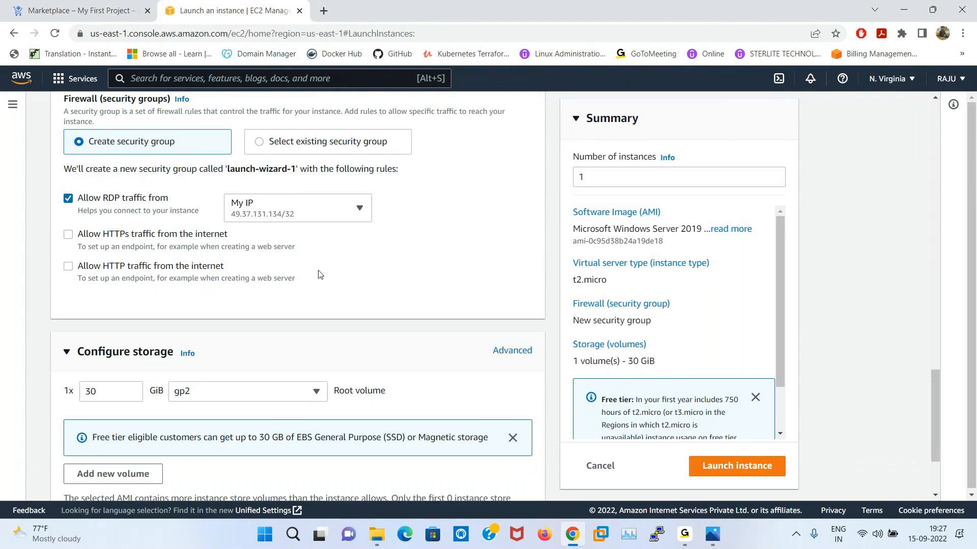
{"action": "left_click", "coordinate": [264, 218]}
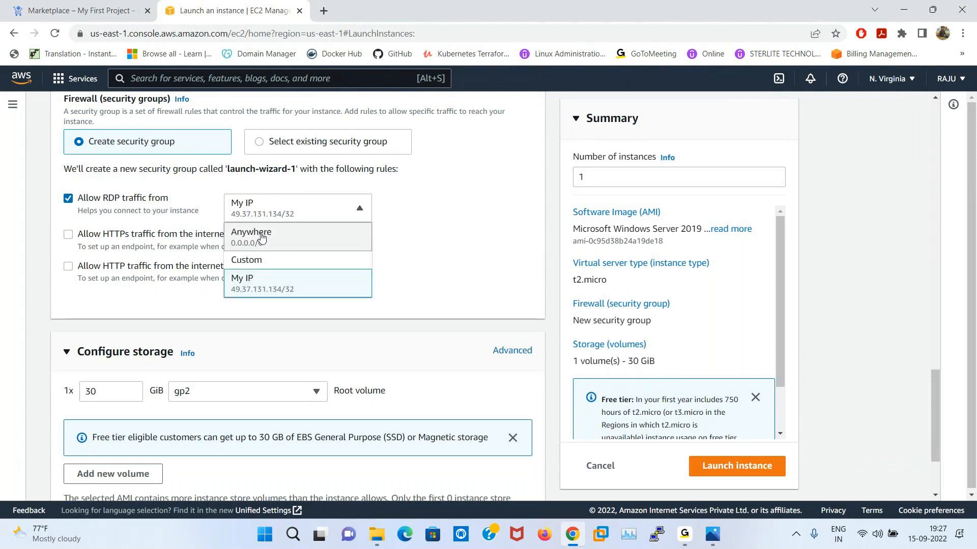
{"action": "left_click", "coordinate": [261, 238]}
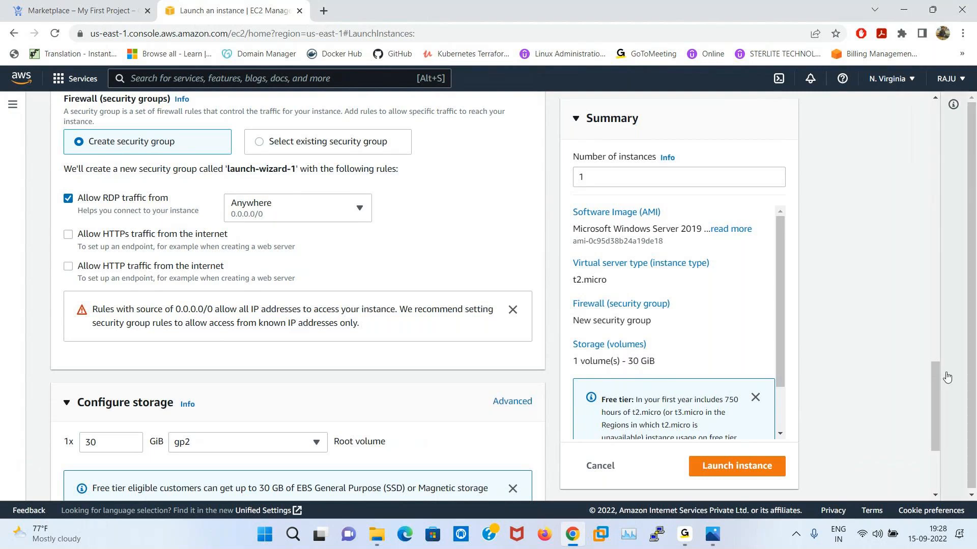
Review the root volume's size and the available volume types in the storage configuration without changing them
{"action": "left_click_drag", "start_coordinate": [938, 384], "coordinate": [940, 439]}
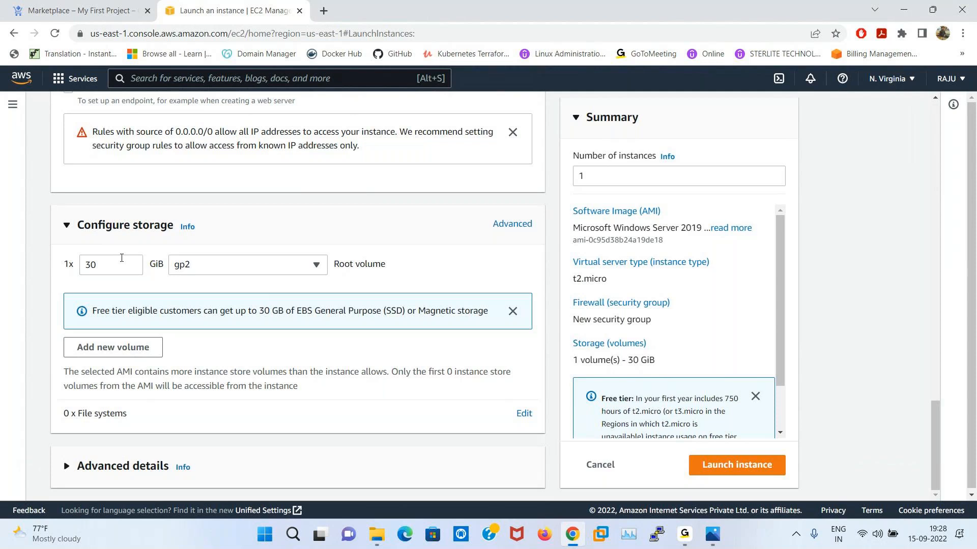
{"action": "left_click", "coordinate": [103, 269]}
{"action": "left_click", "coordinate": [308, 269]}
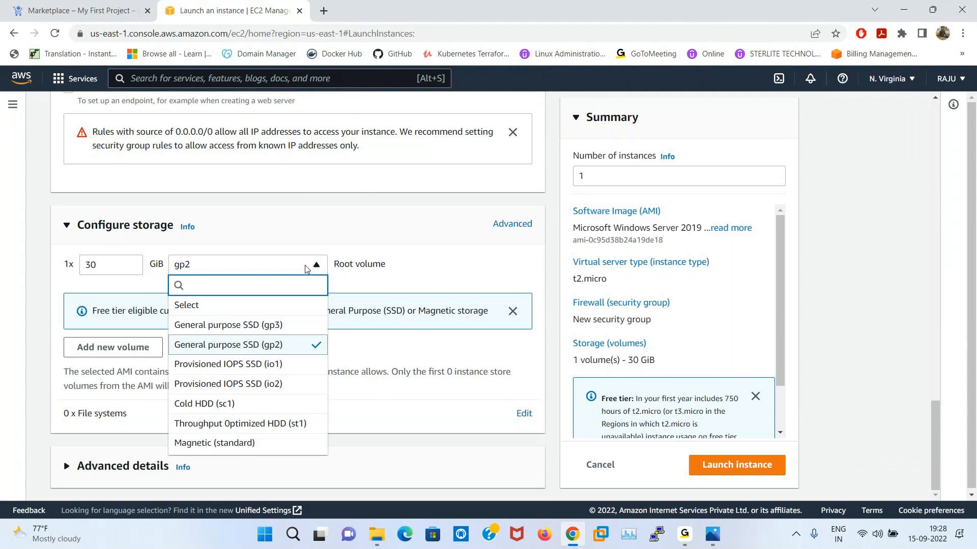
{"action": "left_click", "coordinate": [307, 269]}
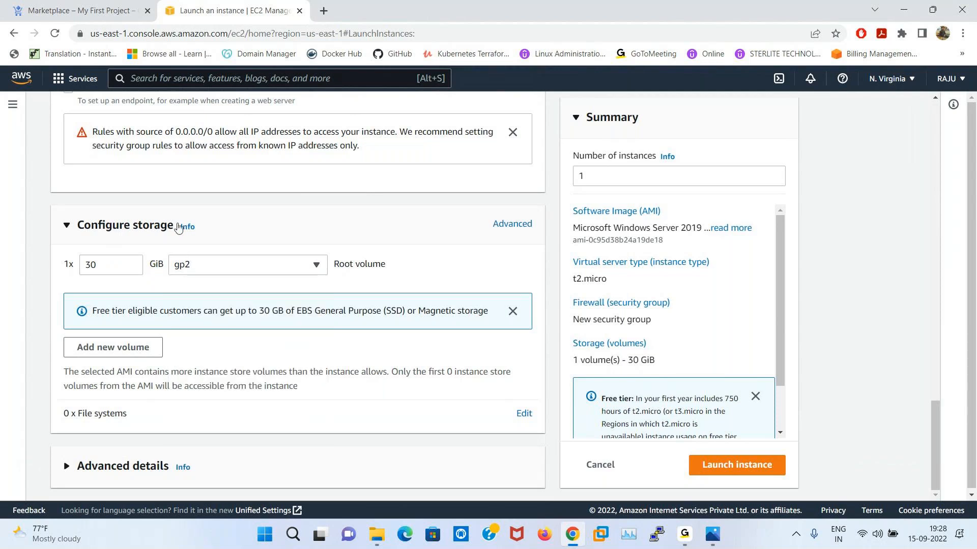
{"action": "left_click", "coordinate": [279, 267]}
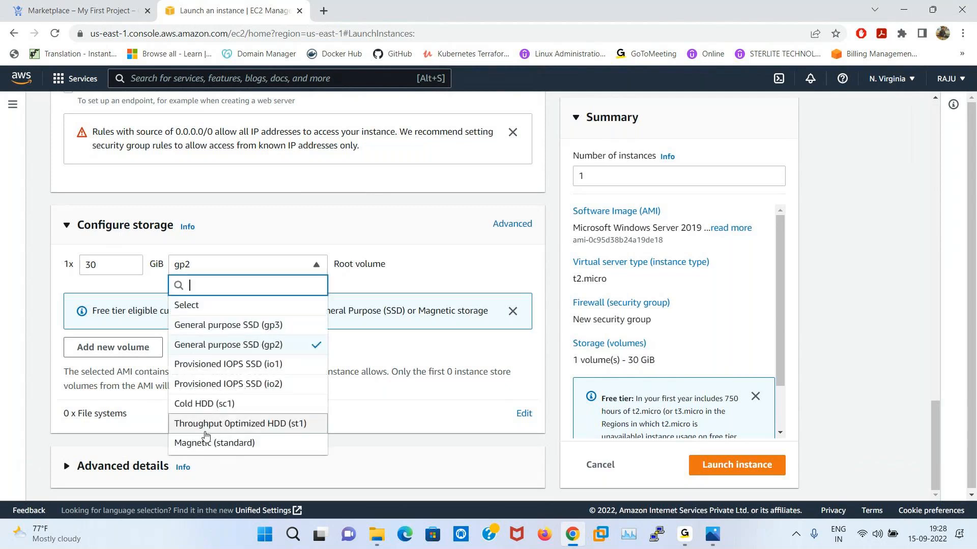
{"action": "left_click", "coordinate": [386, 234]}
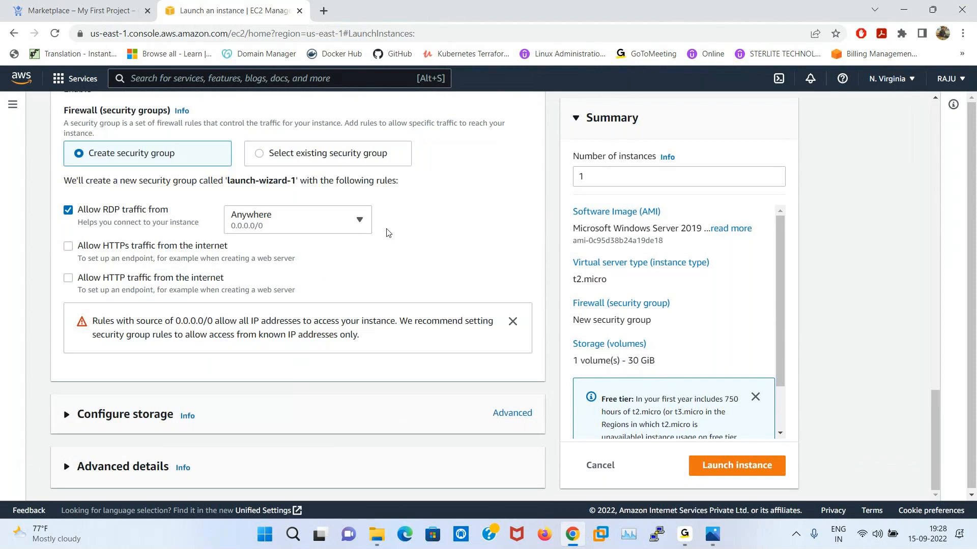
{"action": "left_click", "coordinate": [223, 415]}
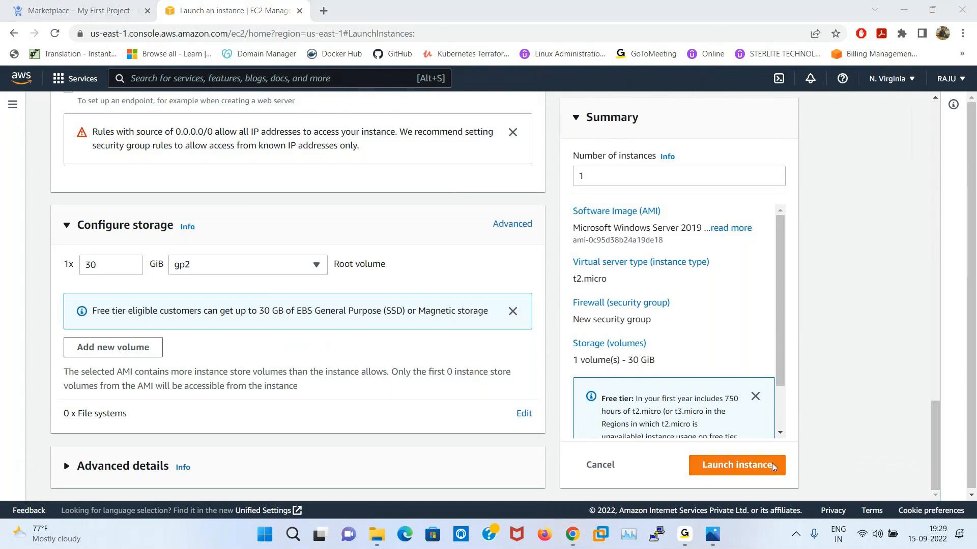
Launch the configured instance, open the EC2 instances list and refresh it to track the new instance's state
{"action": "left_click", "coordinate": [732, 472]}
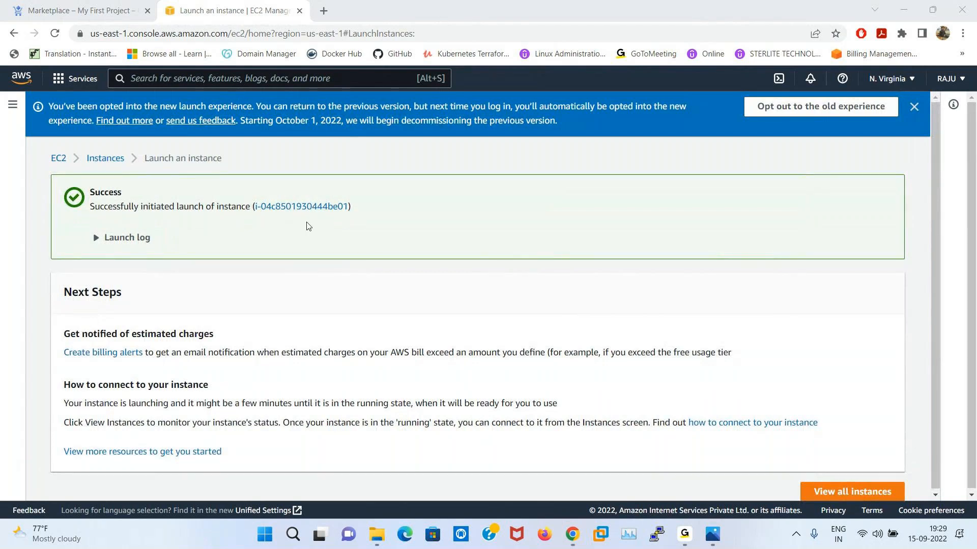
{"action": "left_click", "coordinate": [115, 160]}
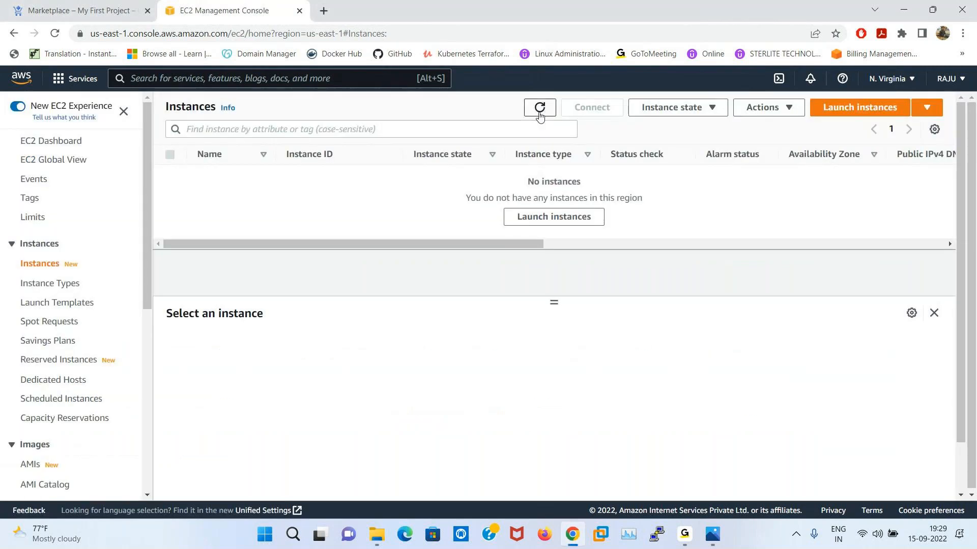
{"action": "left_click", "coordinate": [539, 110]}
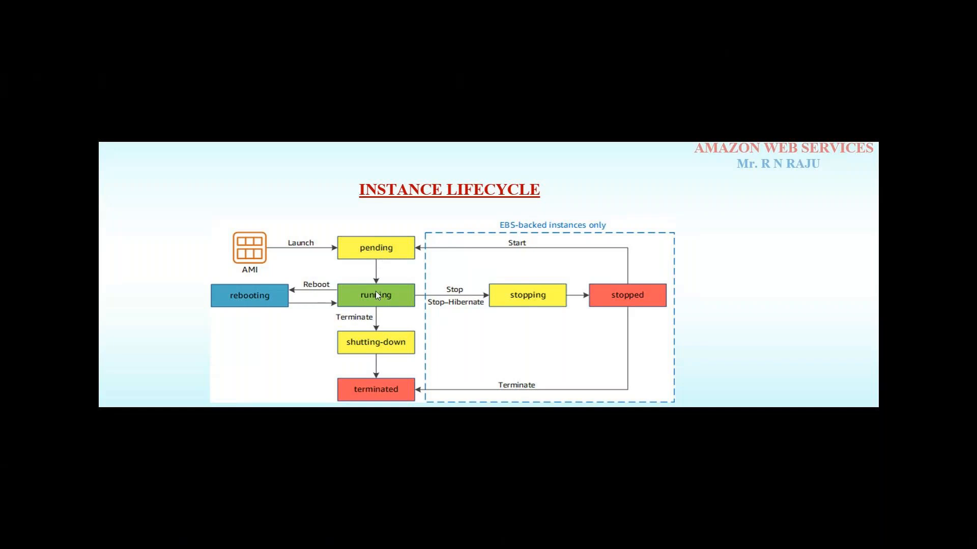
{"action": "key", "text": "alt+Tab"}
{"action": "left_click", "coordinate": [538, 108]}
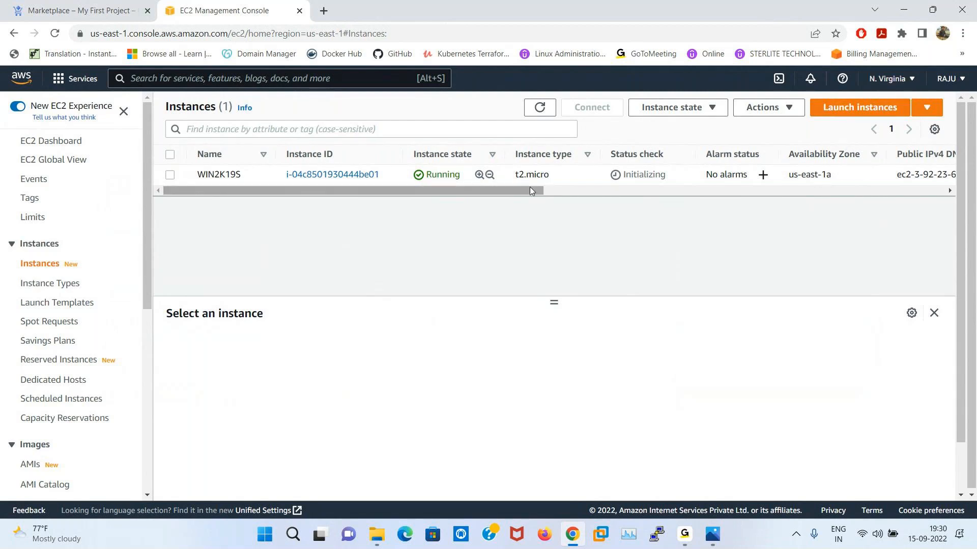
Examine the WIN2K19S instance's list columns, IP addresses, summary and AMI details, and refresh the instances list
{"action": "left_click_drag", "start_coordinate": [530, 191], "coordinate": [719, 213]}
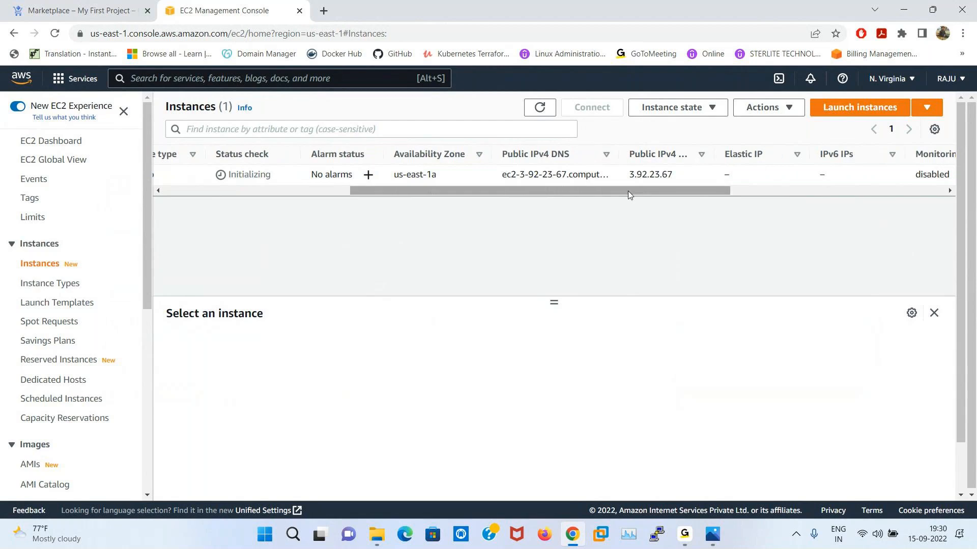
{"action": "left_click_drag", "start_coordinate": [628, 191], "coordinate": [325, 213]}
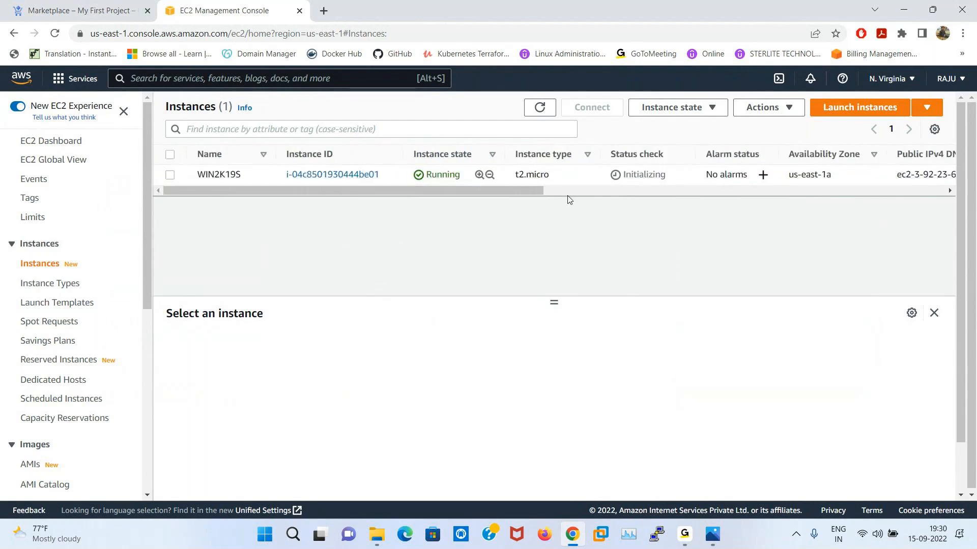
{"action": "left_click", "coordinate": [170, 175]}
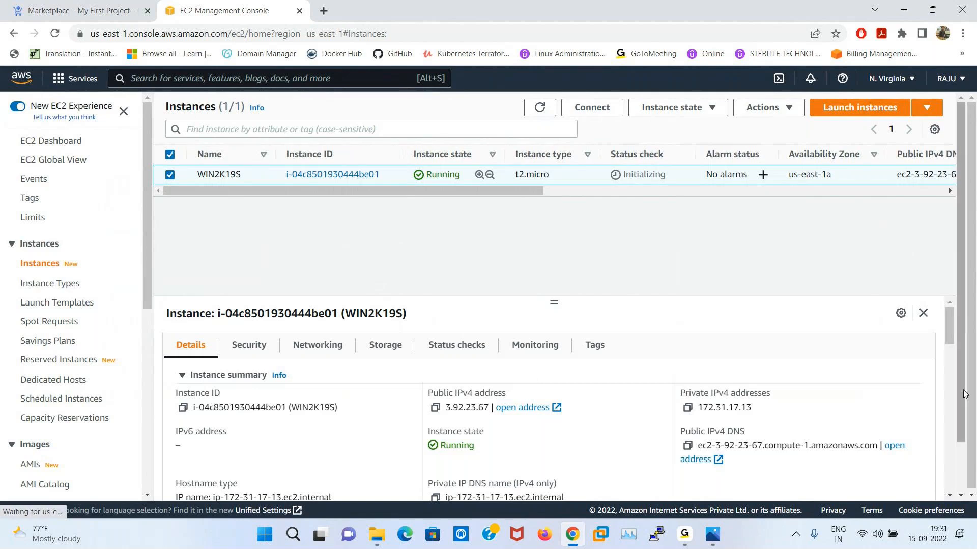
{"action": "scroll", "coordinate": [963, 393], "scroll_direction": "down", "scroll_amount": 1}
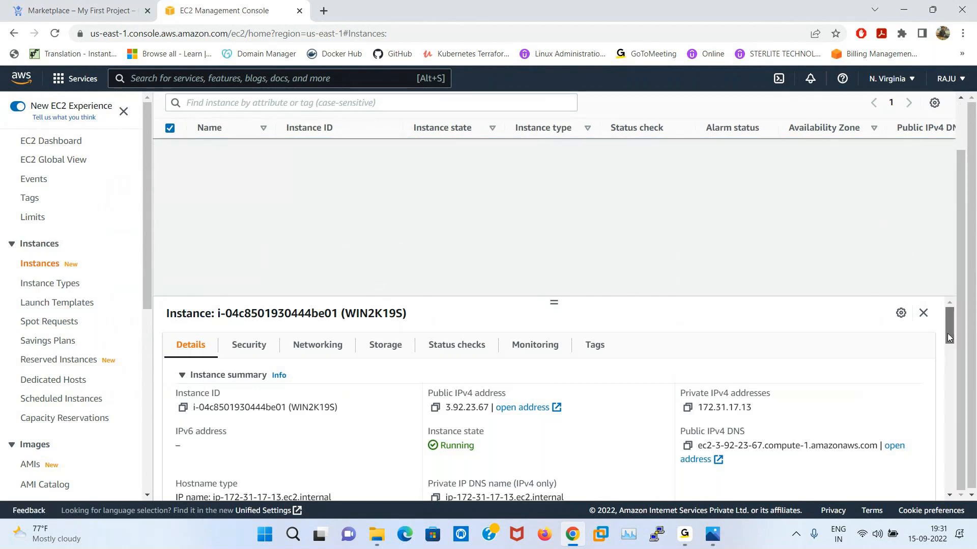
{"action": "left_click_drag", "start_coordinate": [947, 334], "coordinate": [948, 327]}
{"action": "left_click_drag", "start_coordinate": [193, 408], "coordinate": [328, 408]}
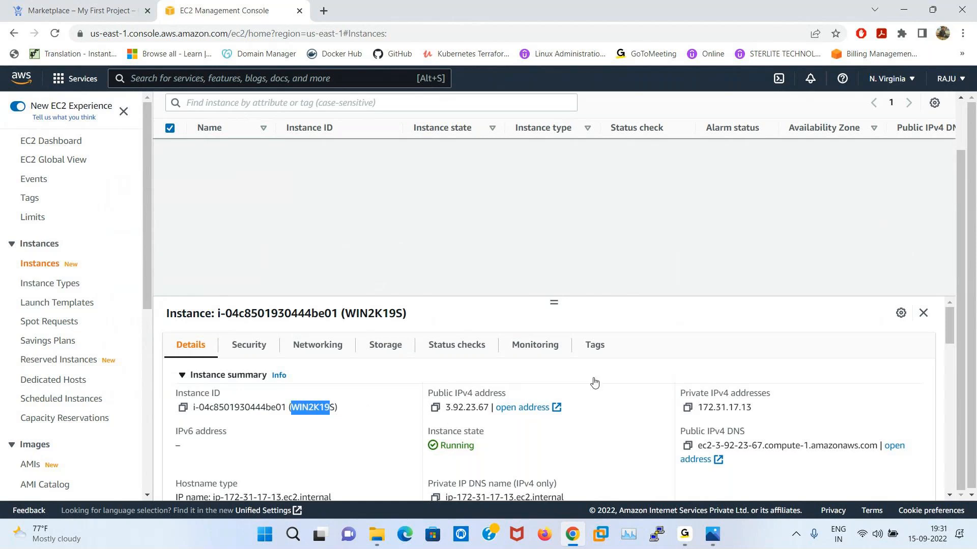
{"action": "left_click", "coordinate": [628, 406]}
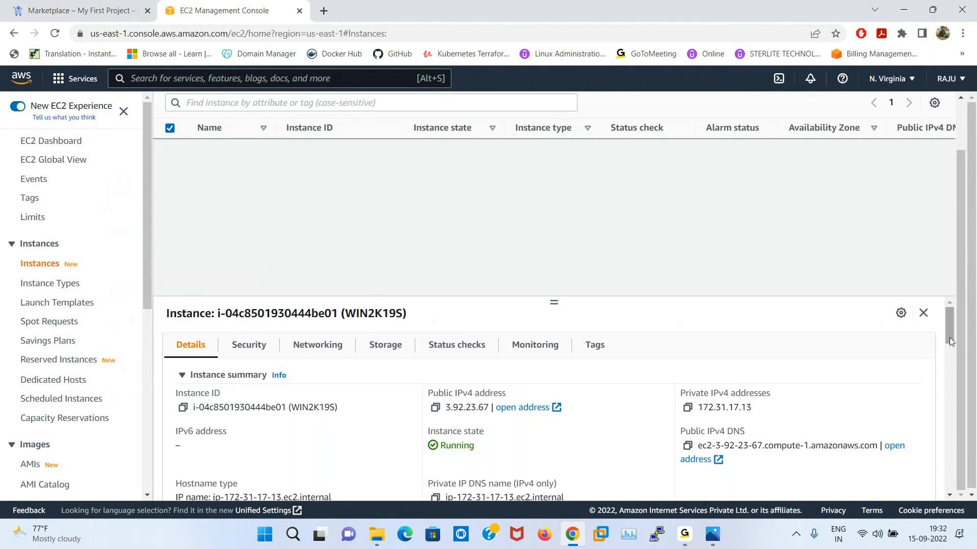
{"action": "left_click_drag", "start_coordinate": [950, 341], "coordinate": [952, 365]}
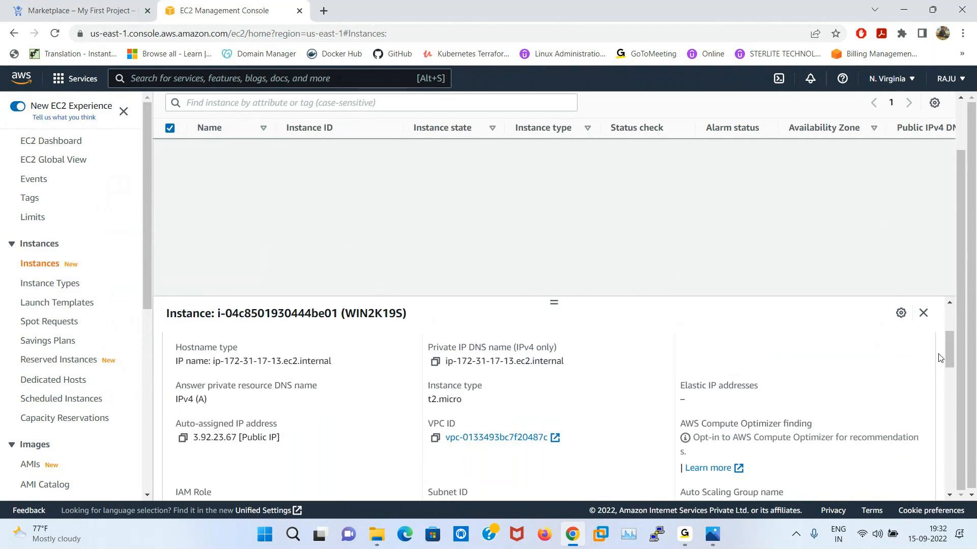
{"action": "left_click_drag", "start_coordinate": [950, 352], "coordinate": [958, 391]}
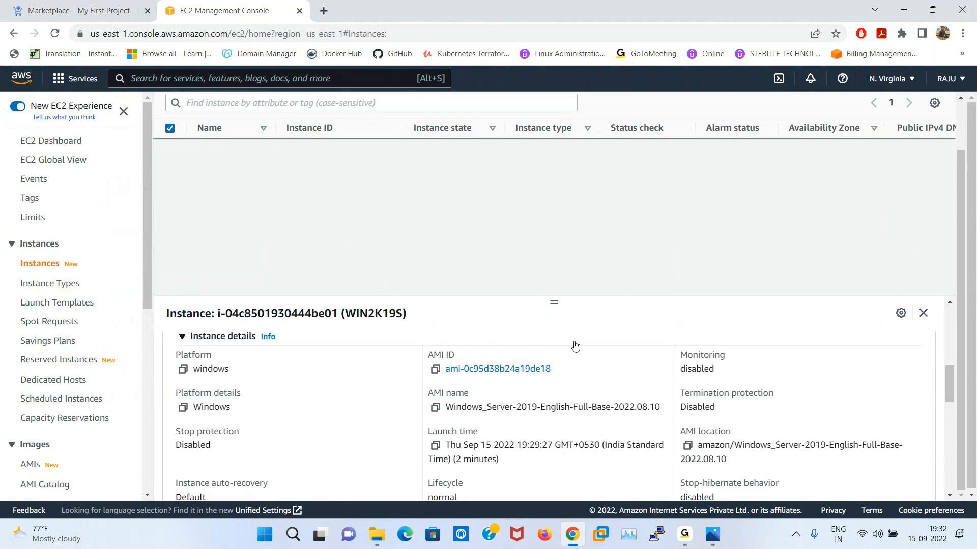
{"action": "left_click_drag", "start_coordinate": [949, 380], "coordinate": [950, 317]}
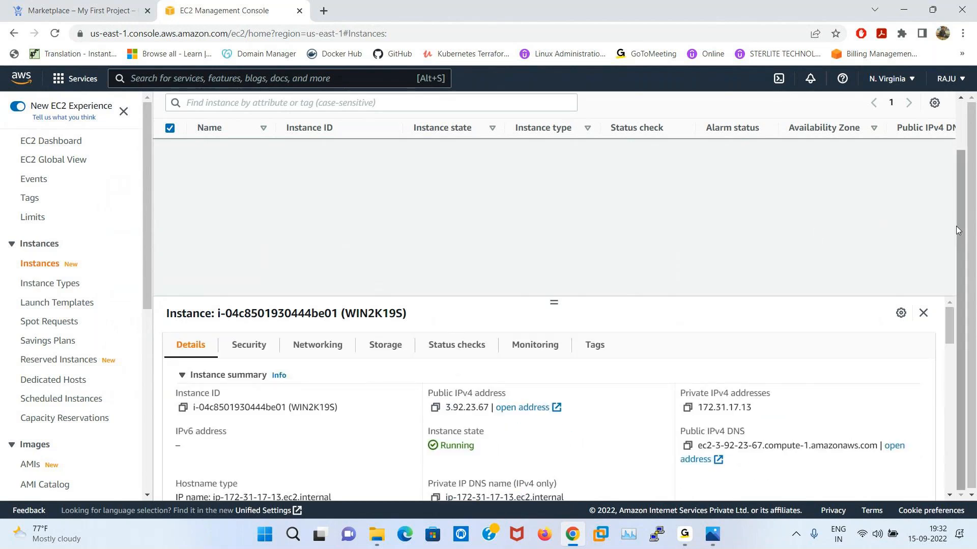
{"action": "left_click_drag", "start_coordinate": [962, 230], "coordinate": [961, 178]}
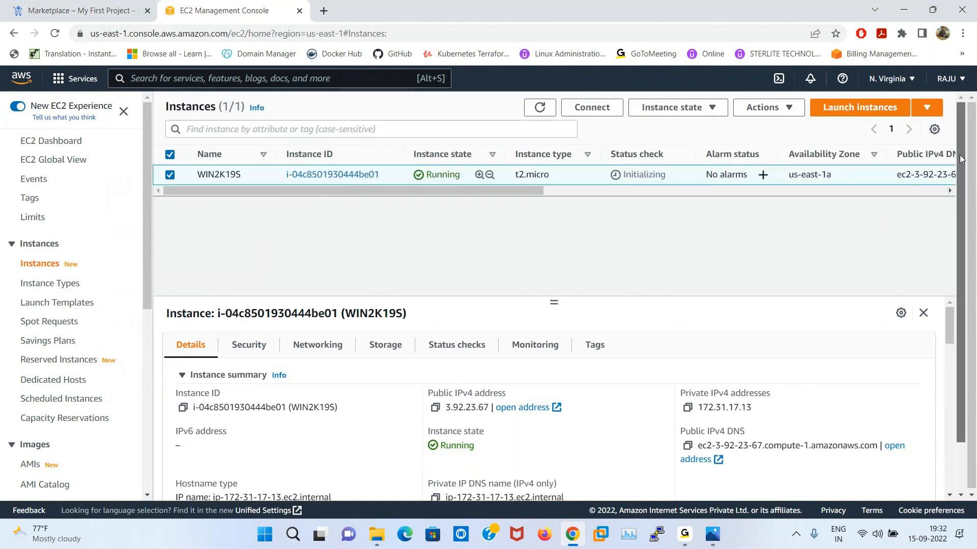
{"action": "left_click", "coordinate": [539, 108]}
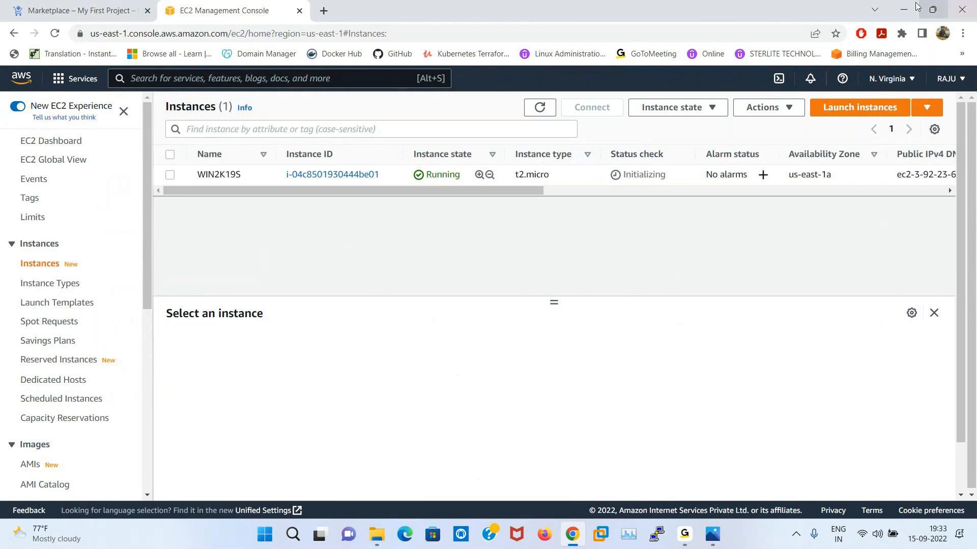
Switch to File Explorer and open the Downloads folder to locate the online PEM key file
{"action": "left_click", "coordinate": [900, 10]}
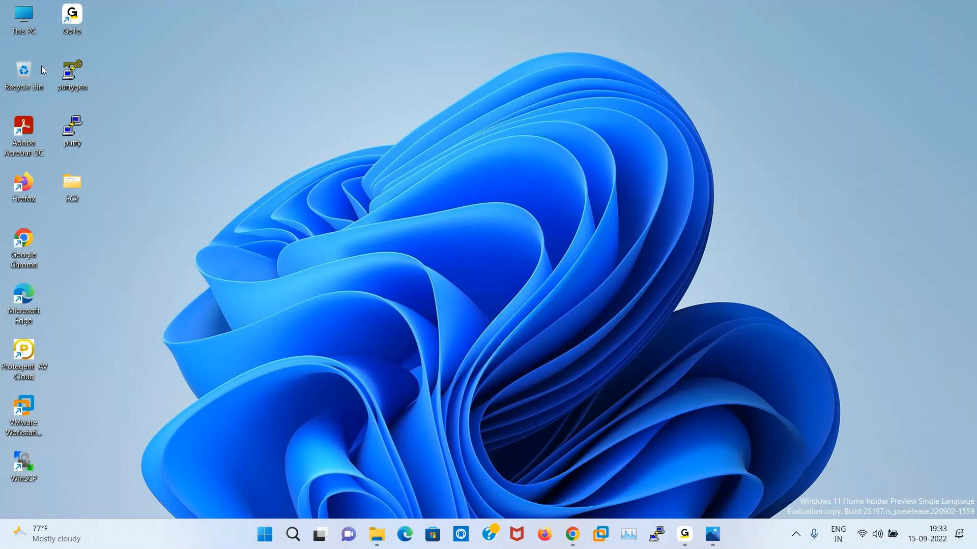
{"action": "double_click", "coordinate": [26, 22]}
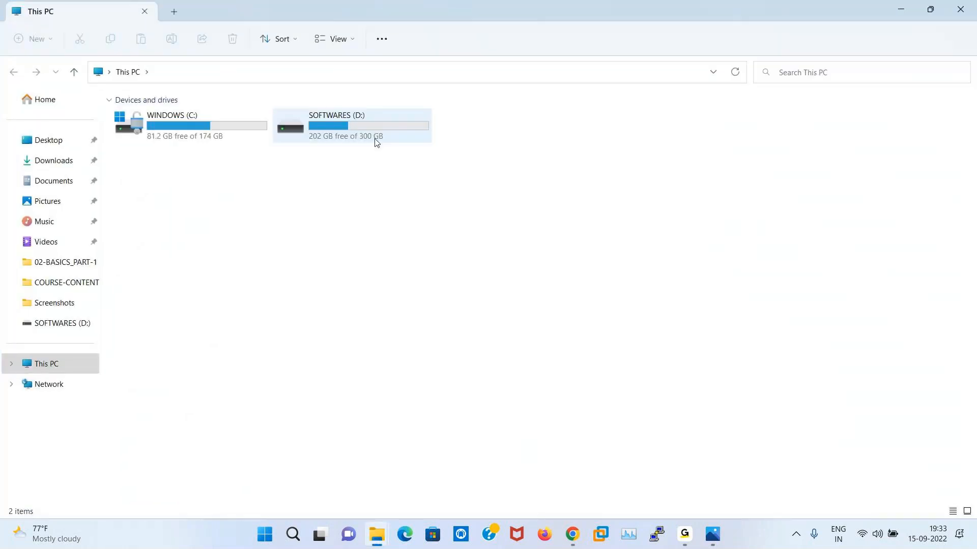
{"action": "left_click", "coordinate": [60, 161]}
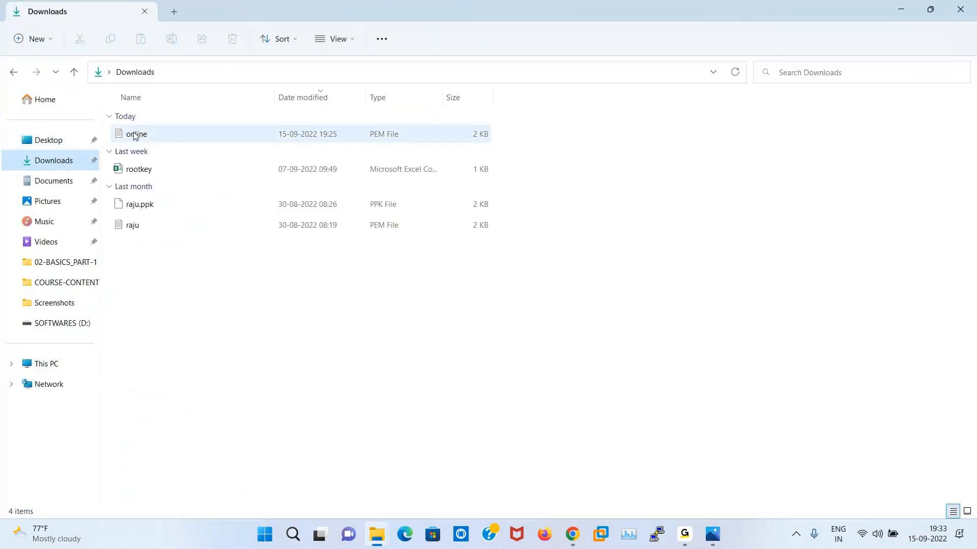
Check the online PEM key file in Downloads, close File Explorer, switch to Chrome and refresh the EC2 instances list
{"action": "left_click", "coordinate": [135, 135]}
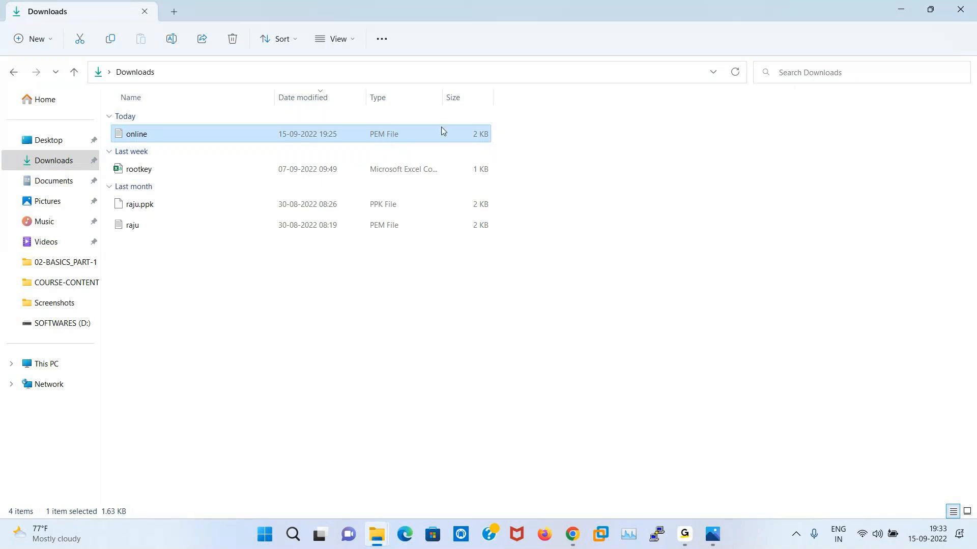
{"action": "left_click", "coordinate": [956, 11]}
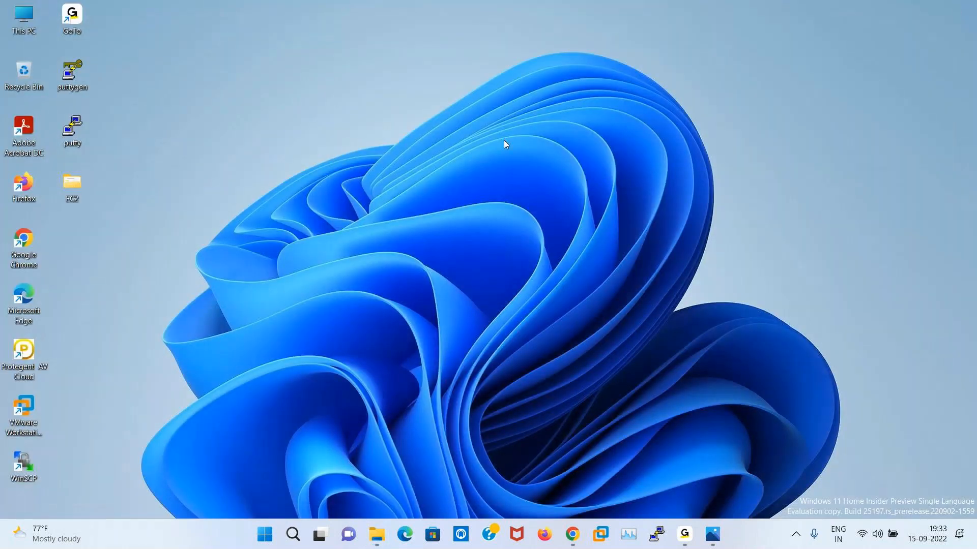
{"action": "left_click", "coordinate": [571, 534]}
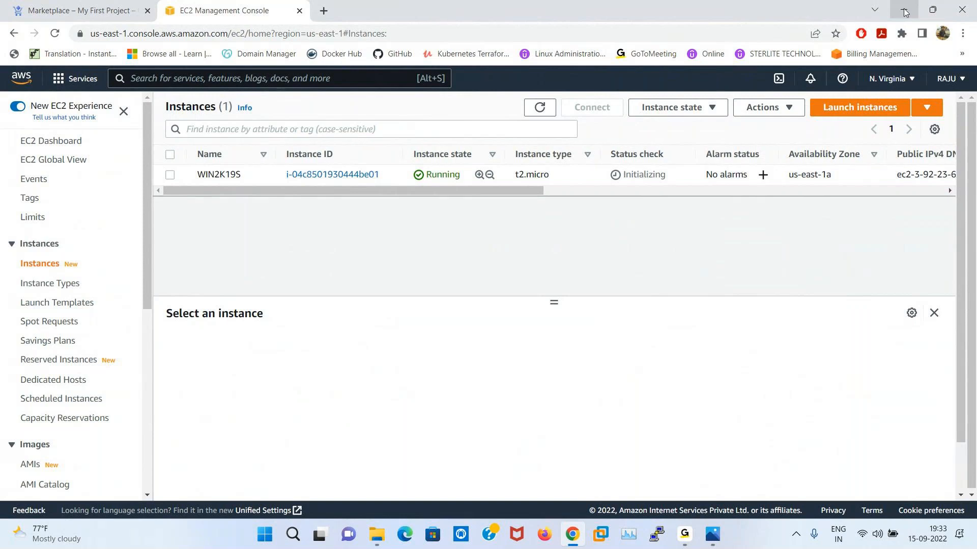
{"action": "left_click", "coordinate": [538, 110]}
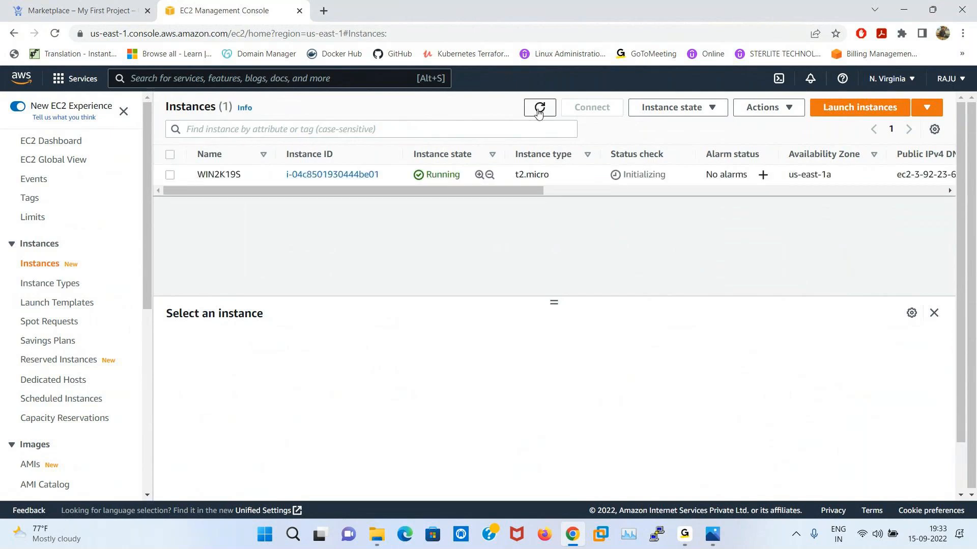
Minimize Chrome and search Windows for "rdp" to locate the Remote Desktop Connection app without opening it
{"action": "left_click", "coordinate": [908, 11]}
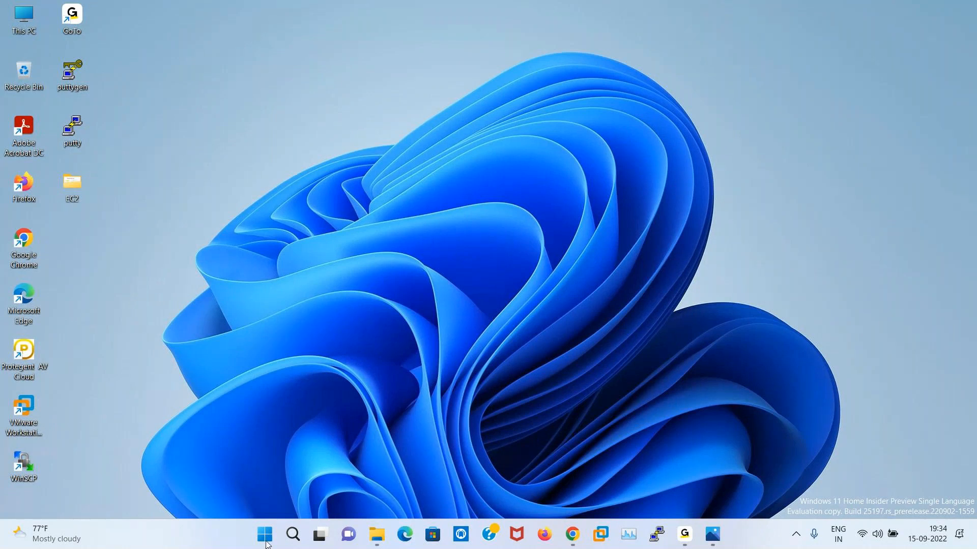
{"action": "left_click", "coordinate": [297, 538]}
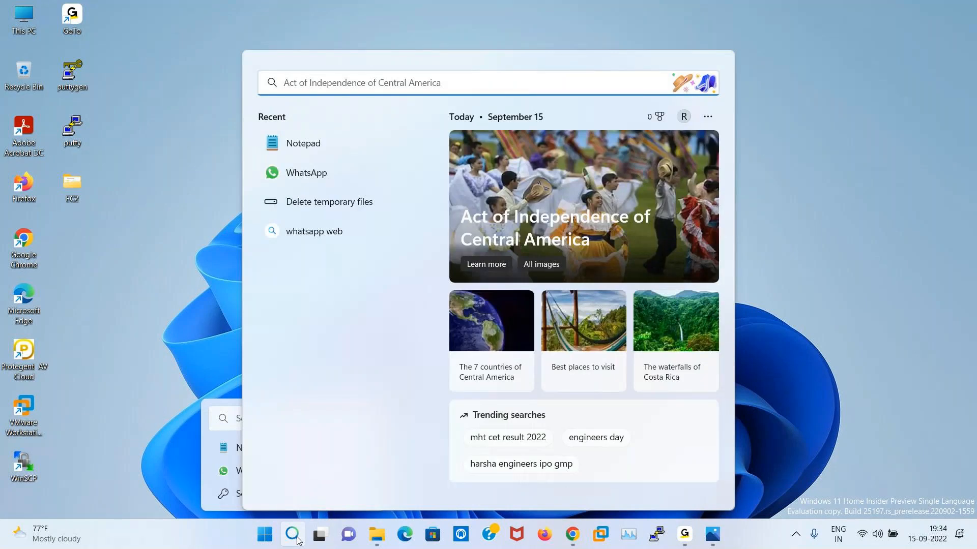
{"action": "type", "text": "rdp"}
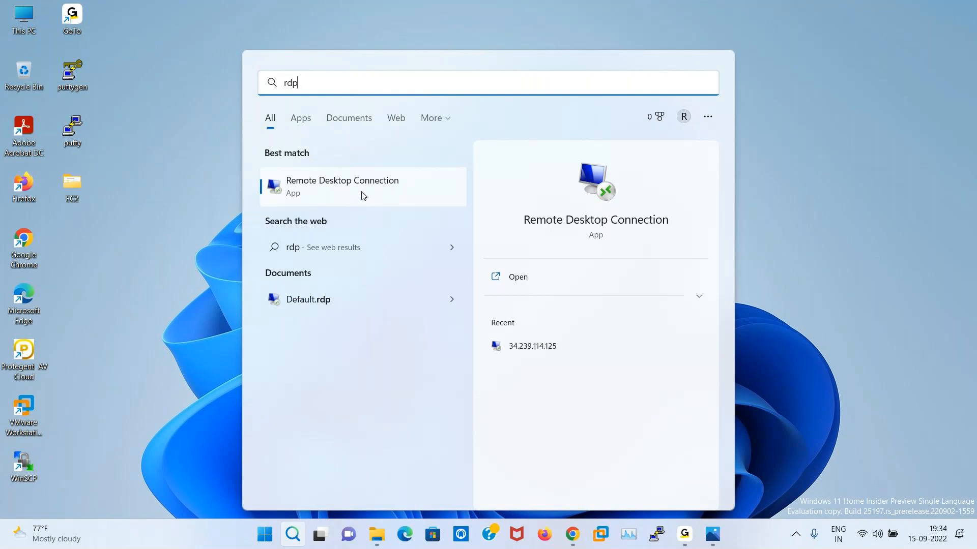
{"action": "left_click", "coordinate": [355, 31]}
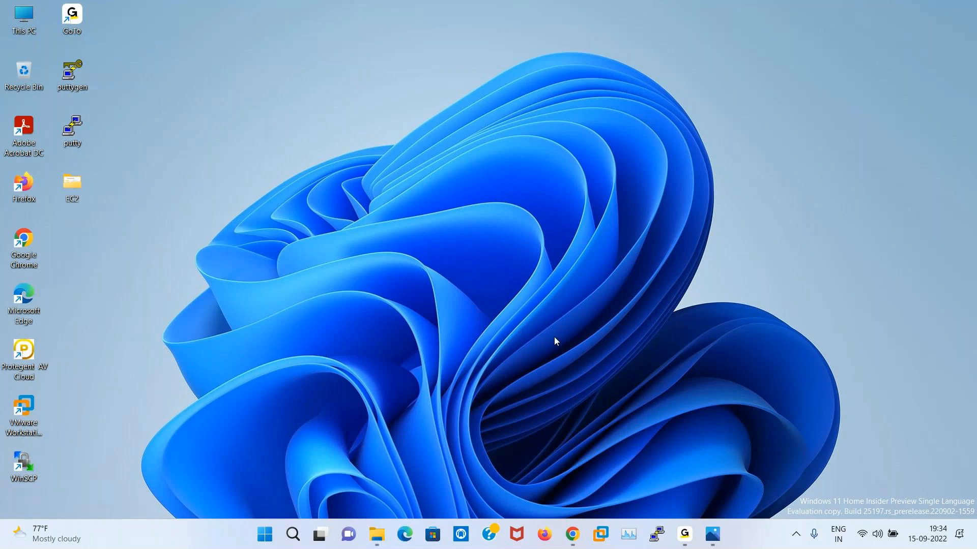
Return to Chrome, refresh the instances list, select the WIN2K19S instance and open its connection page
{"action": "left_click", "coordinate": [578, 543]}
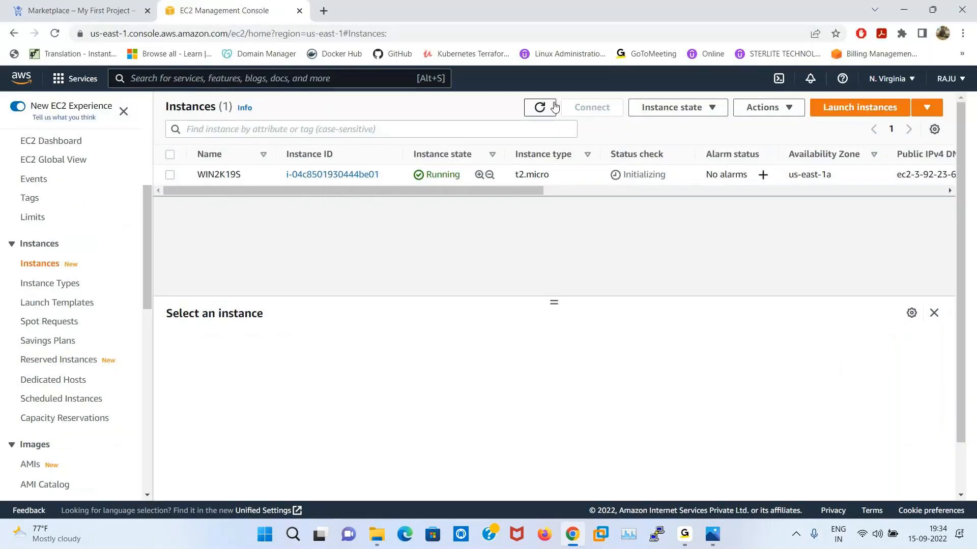
{"action": "left_click", "coordinate": [555, 107]}
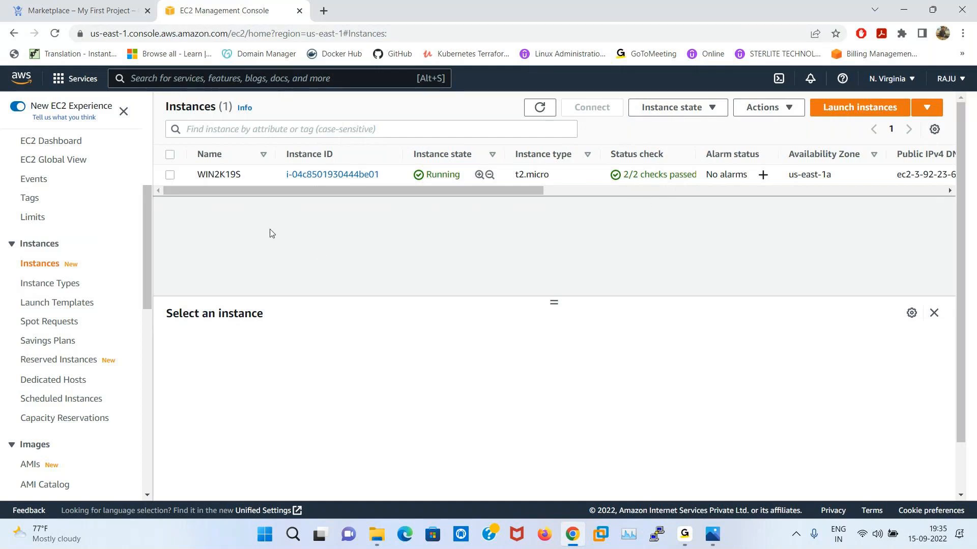
{"action": "left_click", "coordinate": [170, 176]}
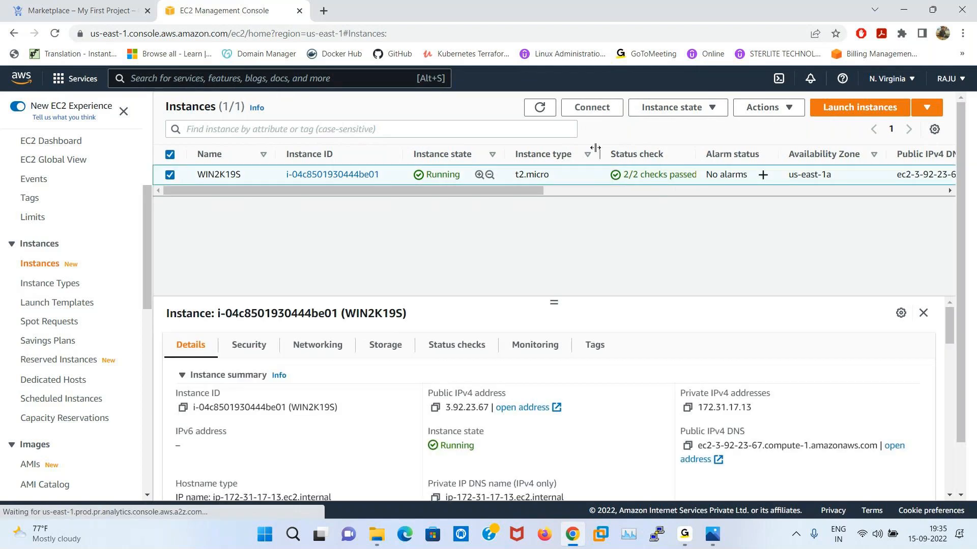
{"action": "left_click", "coordinate": [612, 113]}
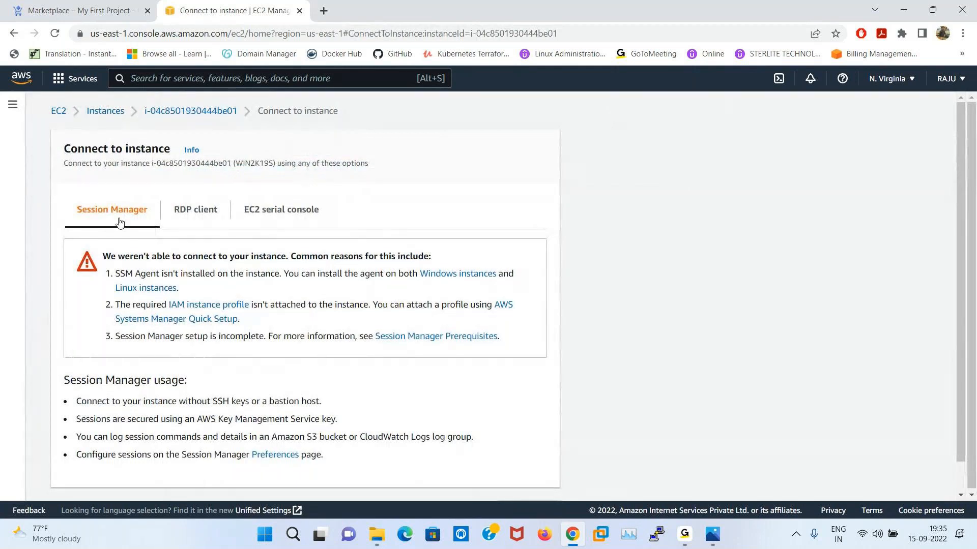
Review the RDP client and EC2 serial console connection methods, and download the remote desktop file for the RDP client
{"action": "left_click", "coordinate": [194, 216]}
{"action": "left_click", "coordinate": [258, 210]}
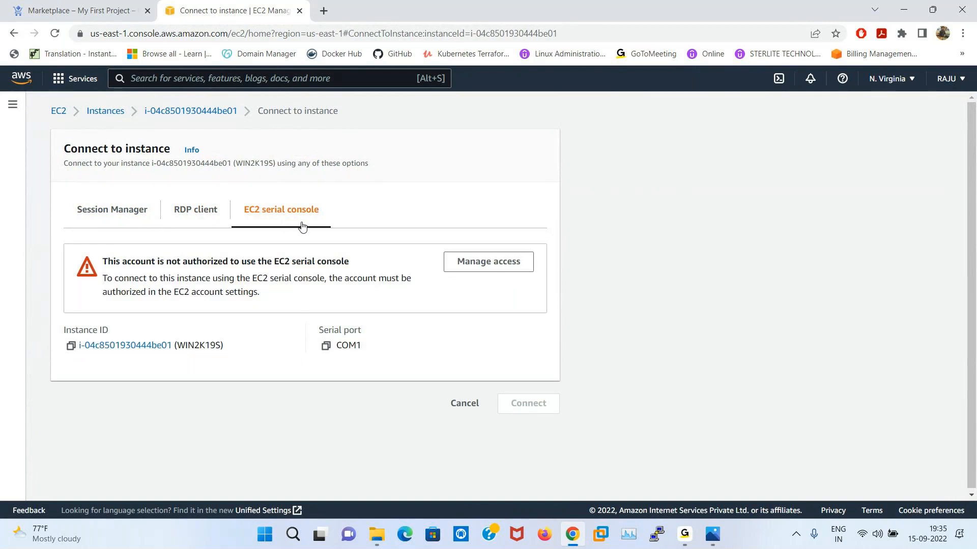
{"action": "left_click", "coordinate": [206, 215]}
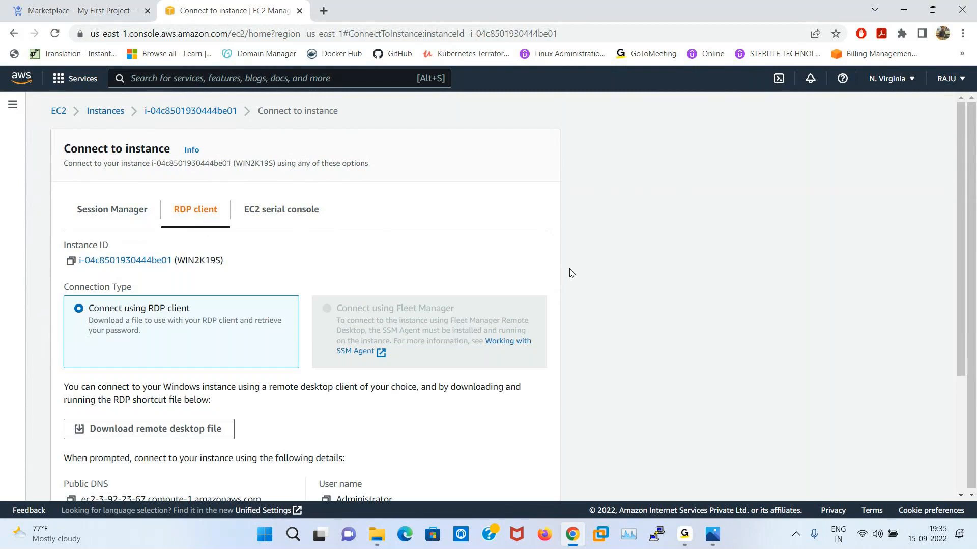
{"action": "scroll", "coordinate": [570, 272], "scroll_direction": "down", "scroll_amount": 1}
{"action": "scroll", "coordinate": [570, 272], "scroll_direction": "down", "scroll_amount": 2}
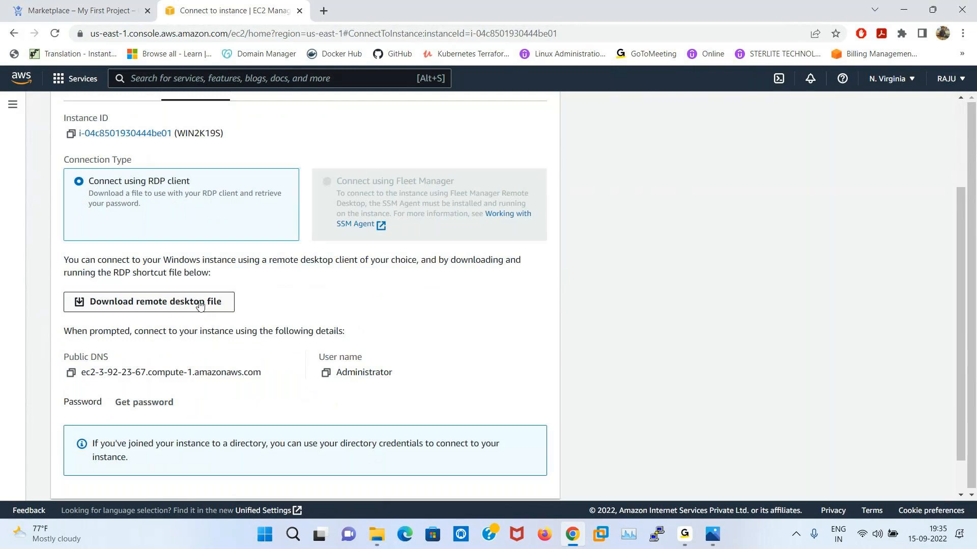
{"action": "left_click", "coordinate": [122, 305]}
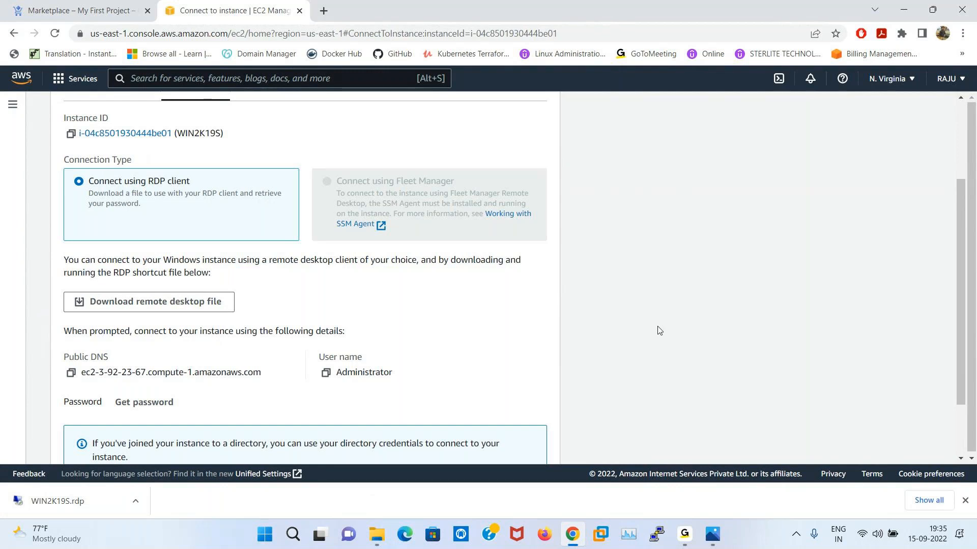
Request the instance's Windows password and load the online PEM key pair file from the Downloads folder
{"action": "scroll", "coordinate": [660, 330], "scroll_direction": "down", "scroll_amount": 1}
{"action": "scroll", "coordinate": [659, 331], "scroll_direction": "down", "scroll_amount": 1}
{"action": "scroll", "coordinate": [660, 331], "scroll_direction": "down", "scroll_amount": 1}
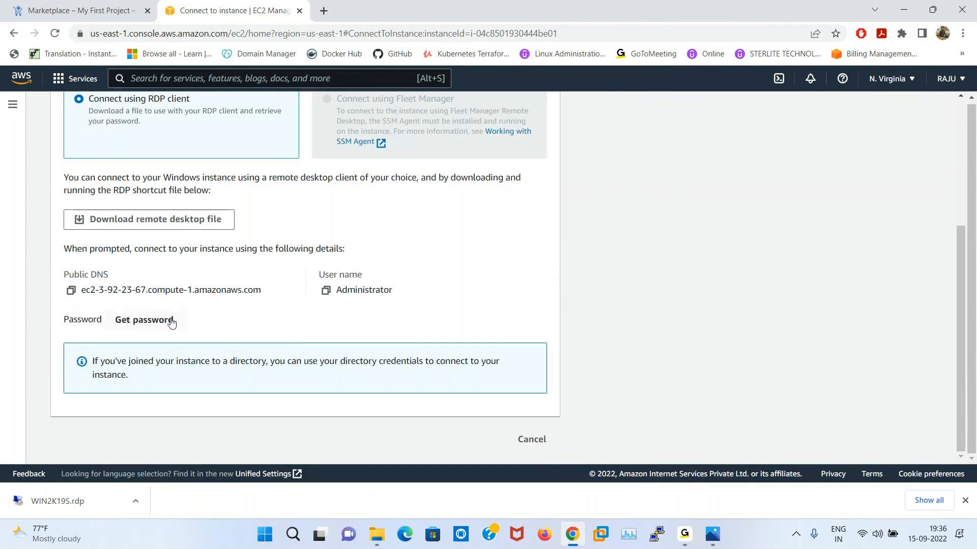
{"action": "left_click", "coordinate": [151, 324]}
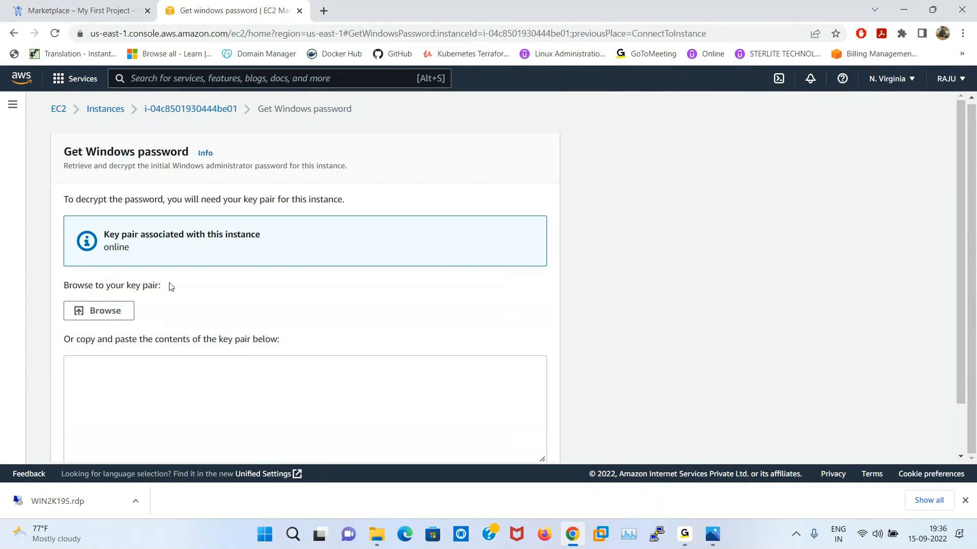
{"action": "left_click", "coordinate": [100, 314]}
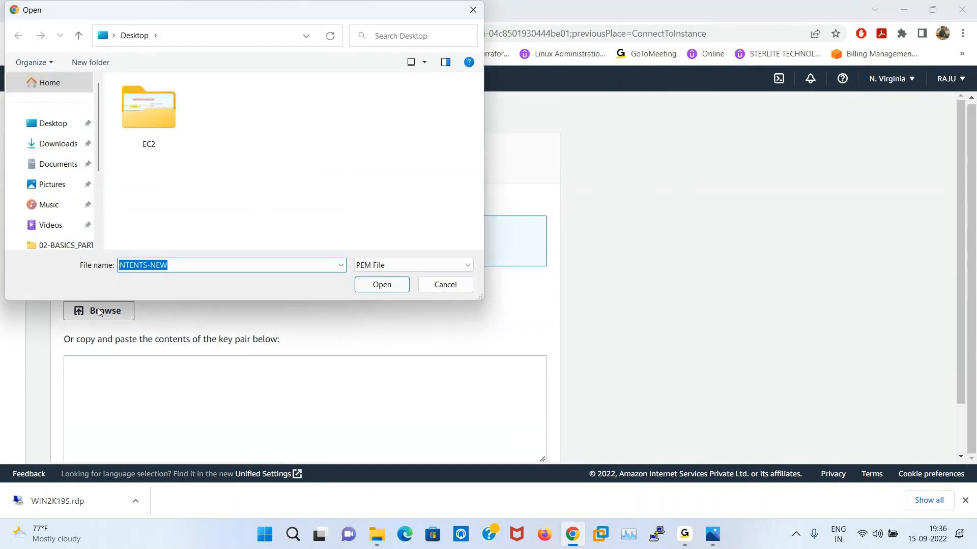
{"action": "left_click", "coordinate": [66, 144]}
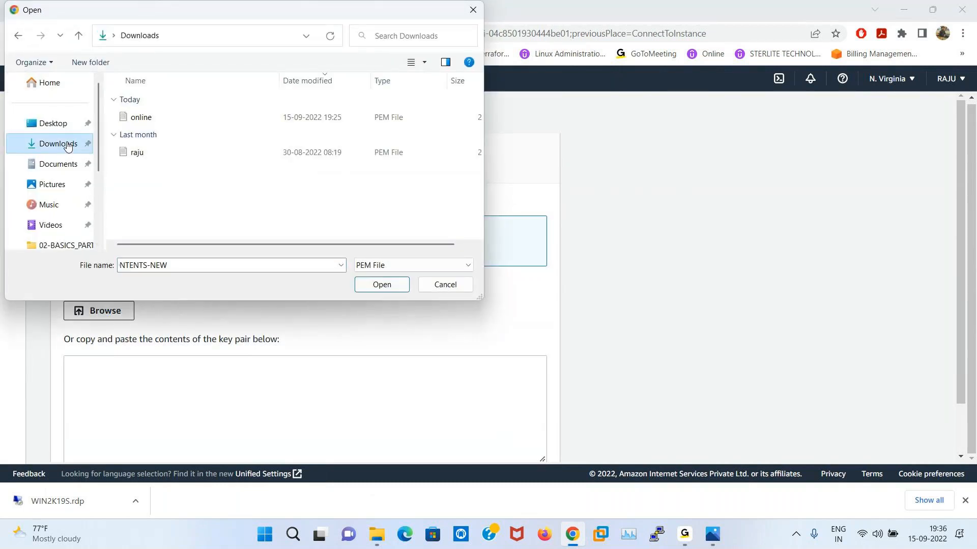
{"action": "left_click", "coordinate": [145, 120]}
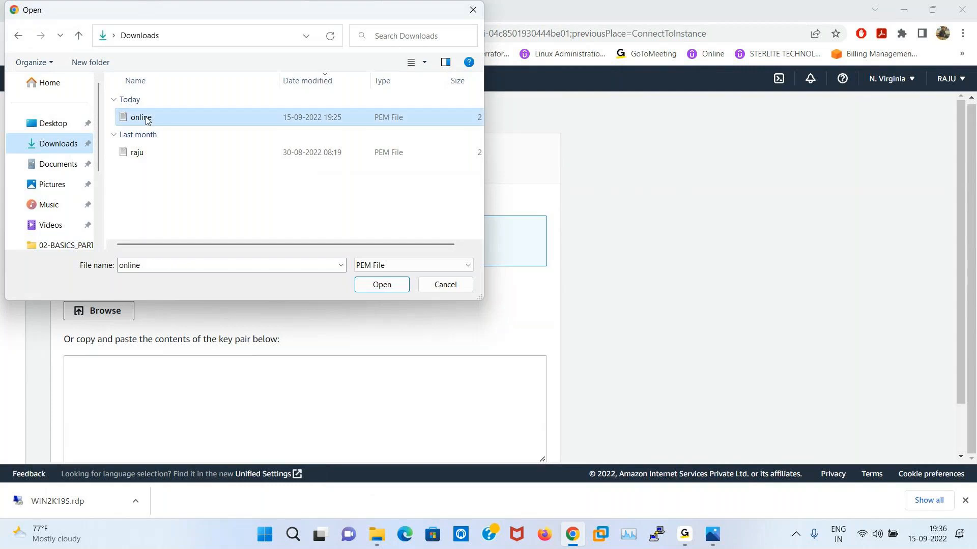
{"action": "left_click", "coordinate": [382, 288]}
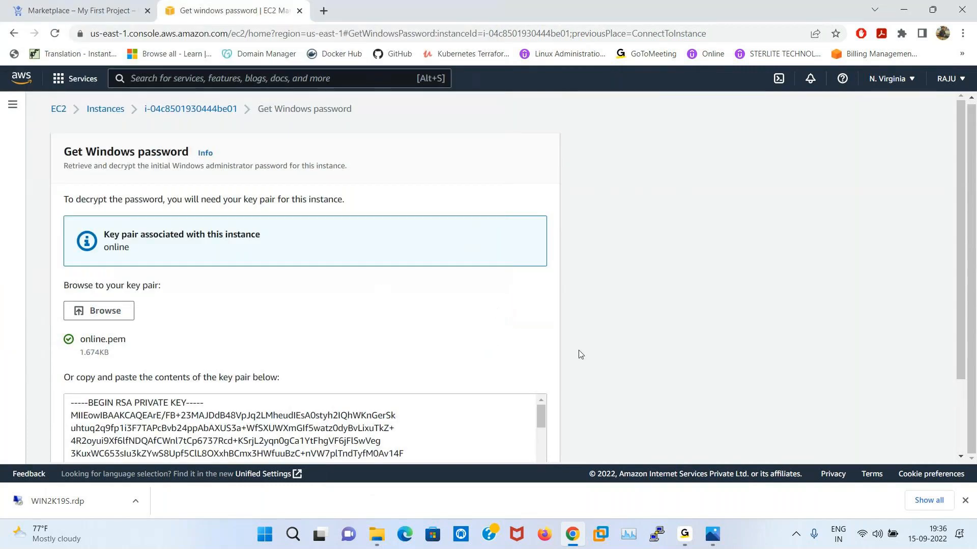
Decrypt the Windows administrator password and bring up the RDP connection details containing it
{"action": "scroll", "coordinate": [580, 353], "scroll_direction": "down", "scroll_amount": 2}
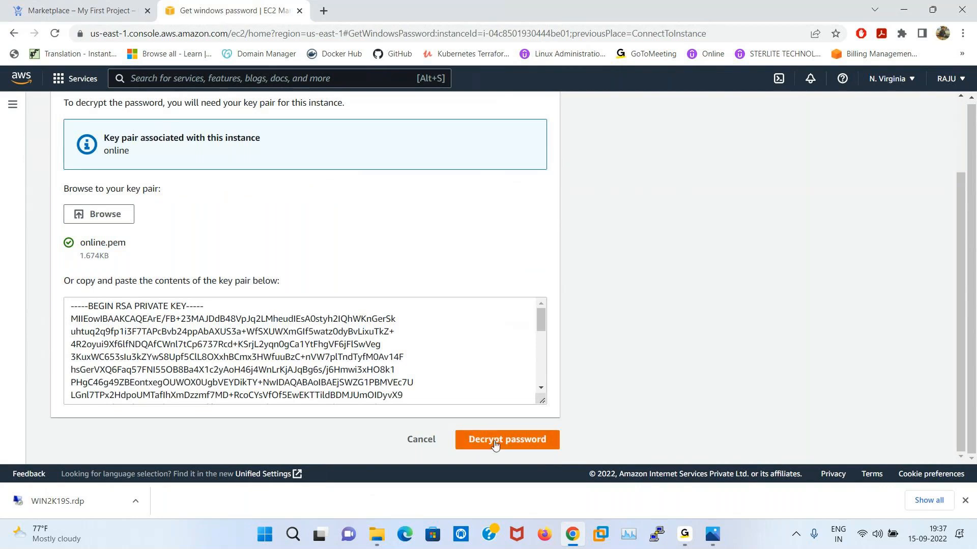
{"action": "left_click", "coordinate": [526, 444]}
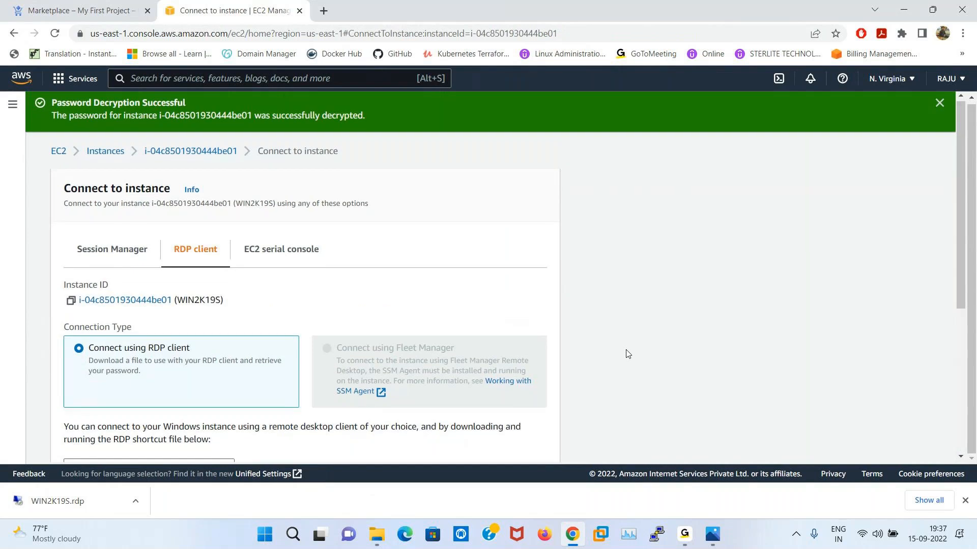
{"action": "scroll", "coordinate": [627, 353], "scroll_direction": "down", "scroll_amount": 5}
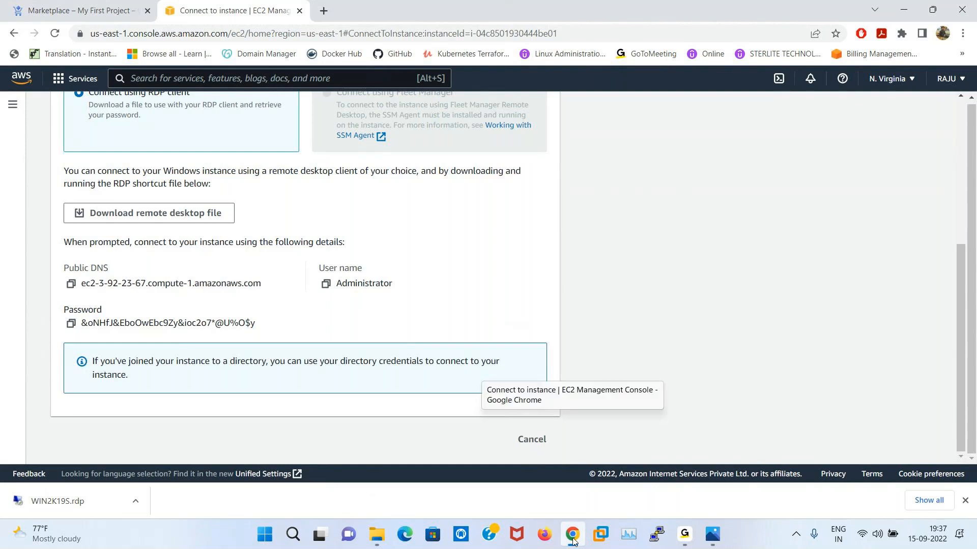
Search Windows for "rdp", open Remote Desktop Connection and dismiss its connection file error
{"action": "left_click", "coordinate": [294, 540]}
{"action": "type", "text": "r"}
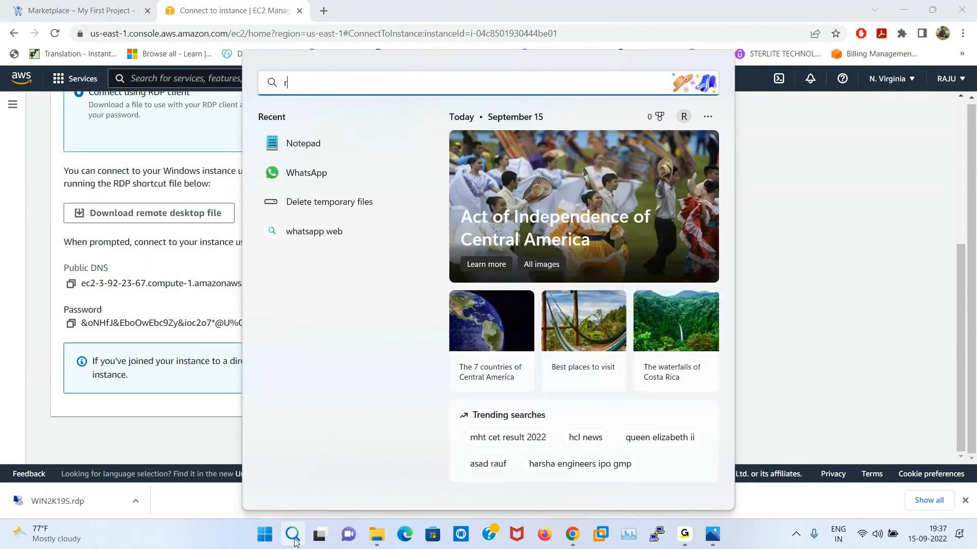
{"action": "type", "text": "dp"}
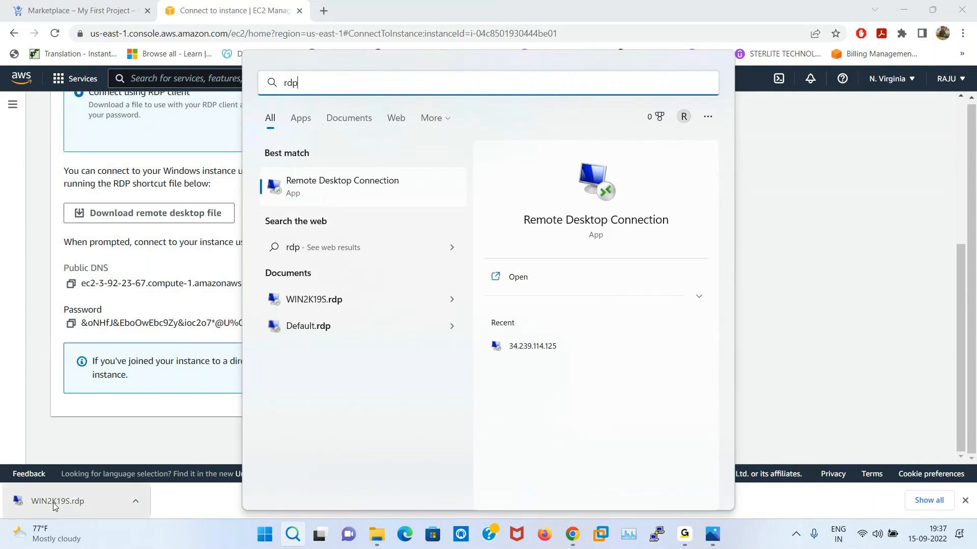
{"action": "left_click", "coordinate": [350, 199]}
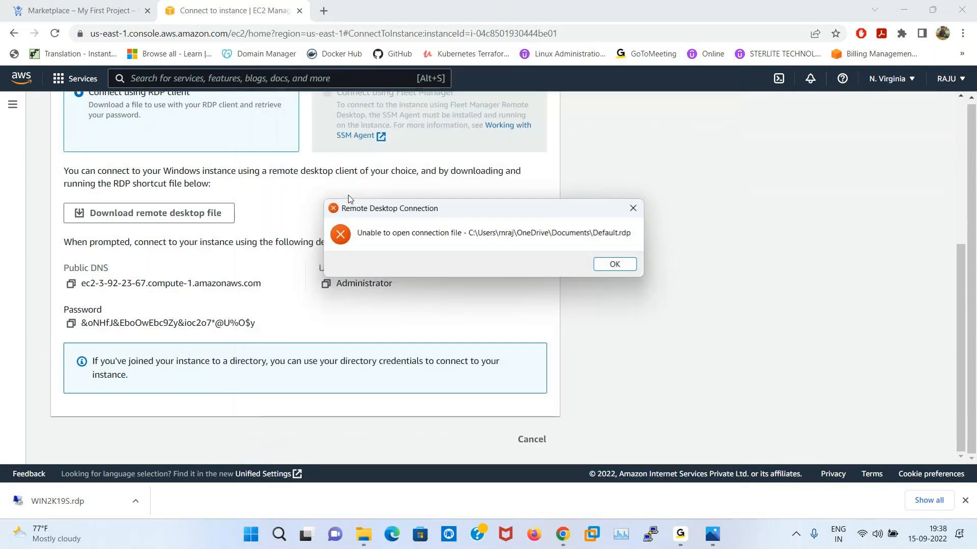
{"action": "left_click", "coordinate": [615, 264]}
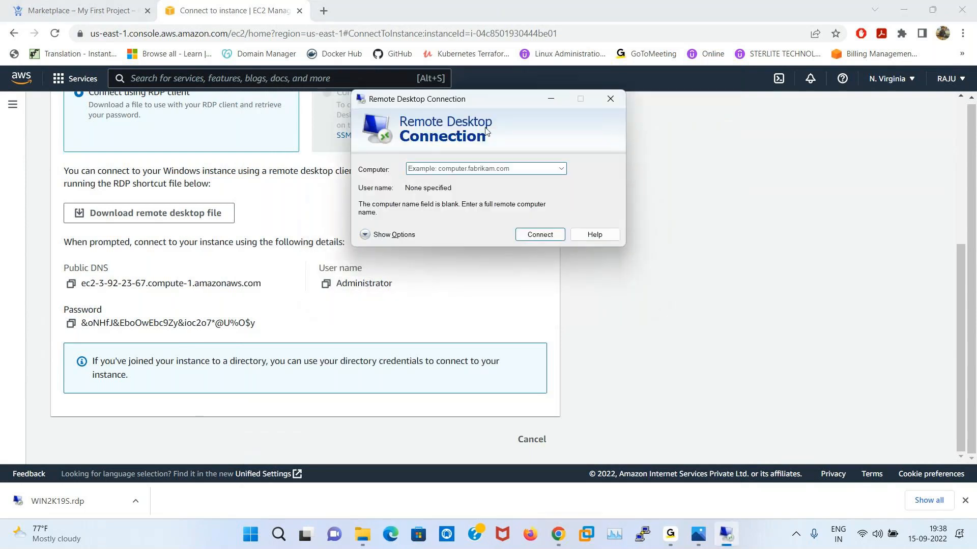
Copy the instance's public DNS from the console into the Remote Desktop computer name and start the connection
{"action": "left_click", "coordinate": [444, 167]}
{"action": "left_click", "coordinate": [71, 285]}
{"action": "left_click", "coordinate": [70, 285]}
{"action": "key", "text": "alt+Tab"}
{"action": "left_click", "coordinate": [465, 171]}
{"action": "key", "text": "ctrl+v"}
{"action": "left_click", "coordinate": [540, 235]}
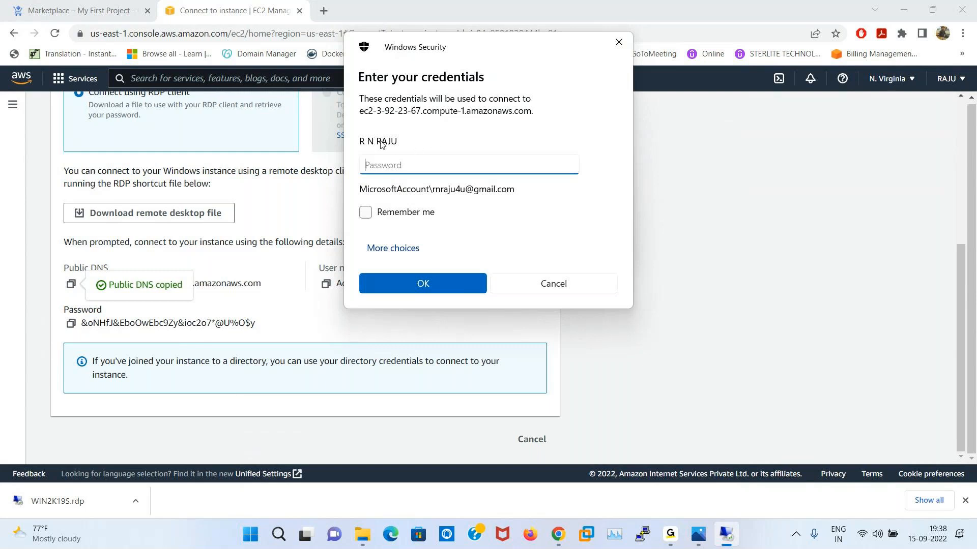
Choose a different account for the remote sign-in and paste the copied user name Administrator
{"action": "left_click", "coordinate": [392, 249]}
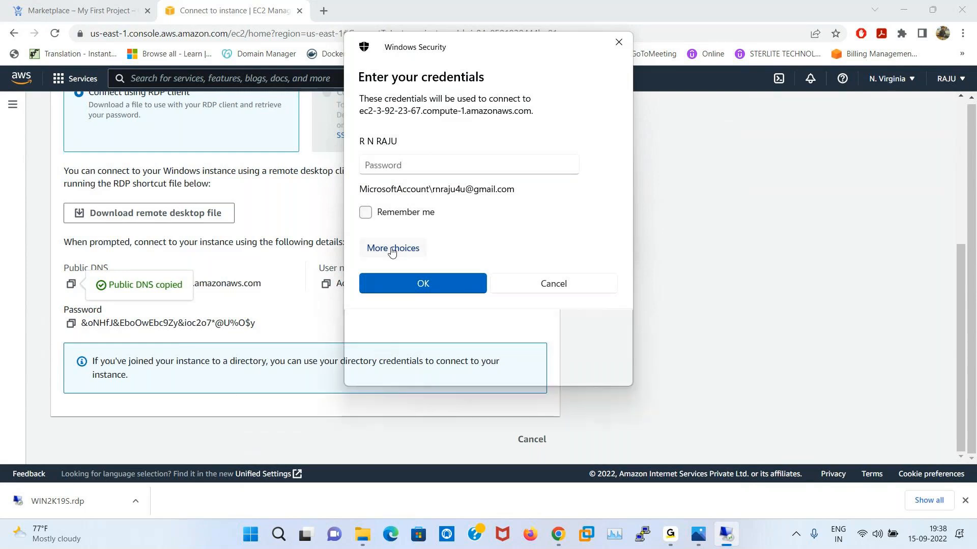
{"action": "left_click", "coordinate": [415, 319]}
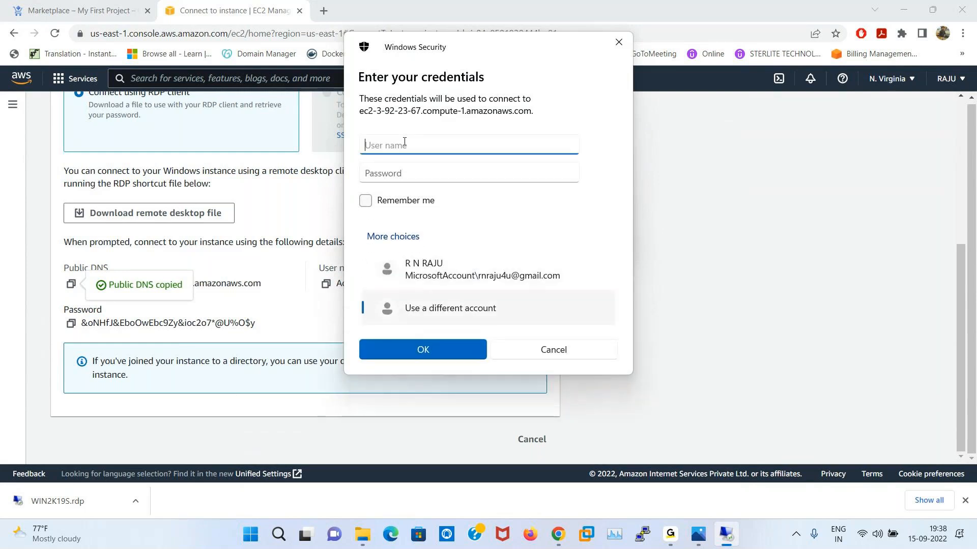
{"action": "left_click", "coordinate": [326, 285]}
{"action": "left_click", "coordinate": [326, 285]}
{"action": "key", "text": "alt+Tab"}
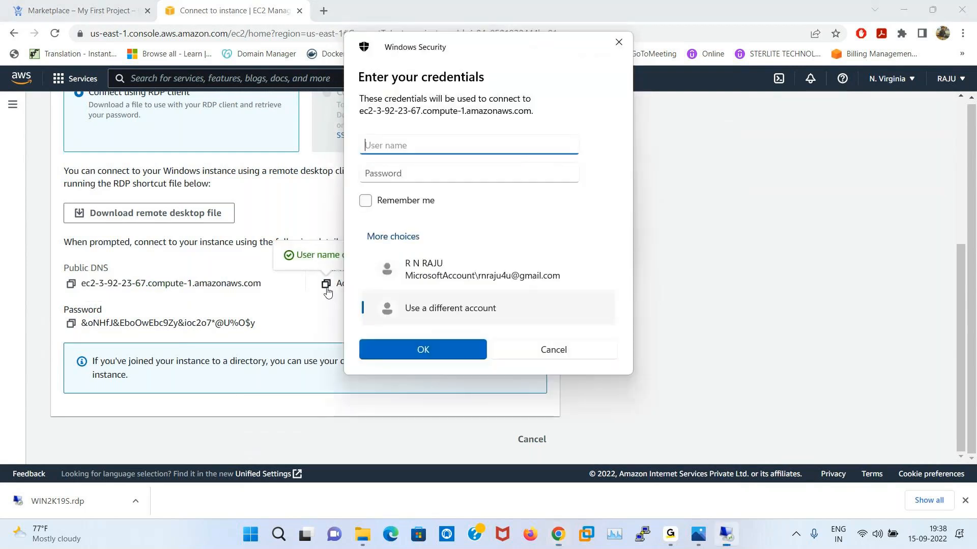
{"action": "key", "text": "ctrl+v"}
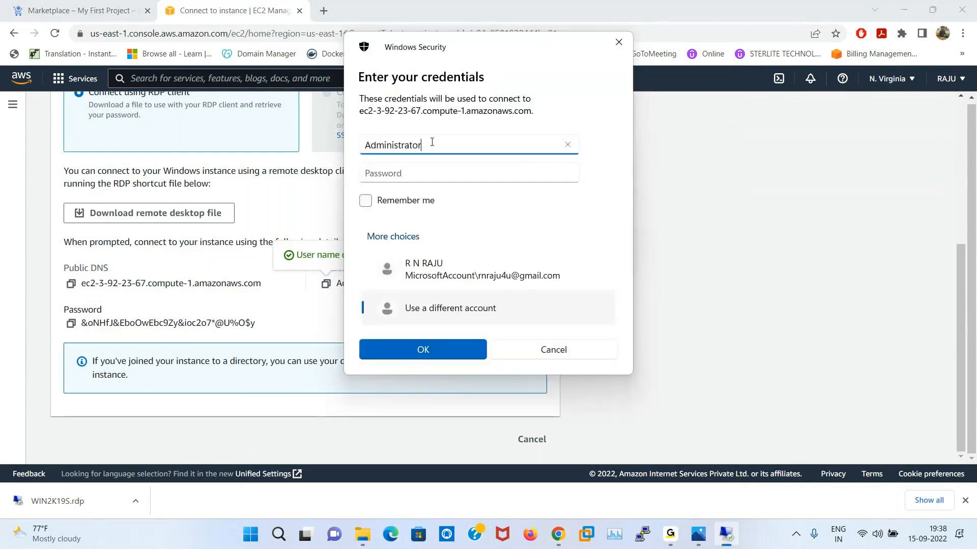
Copy the decrypted administrator password from the EC2 console, paste it into the remote sign-in's password field and submit the credentials
{"action": "left_click", "coordinate": [70, 329]}
{"action": "left_click", "coordinate": [70, 329]}
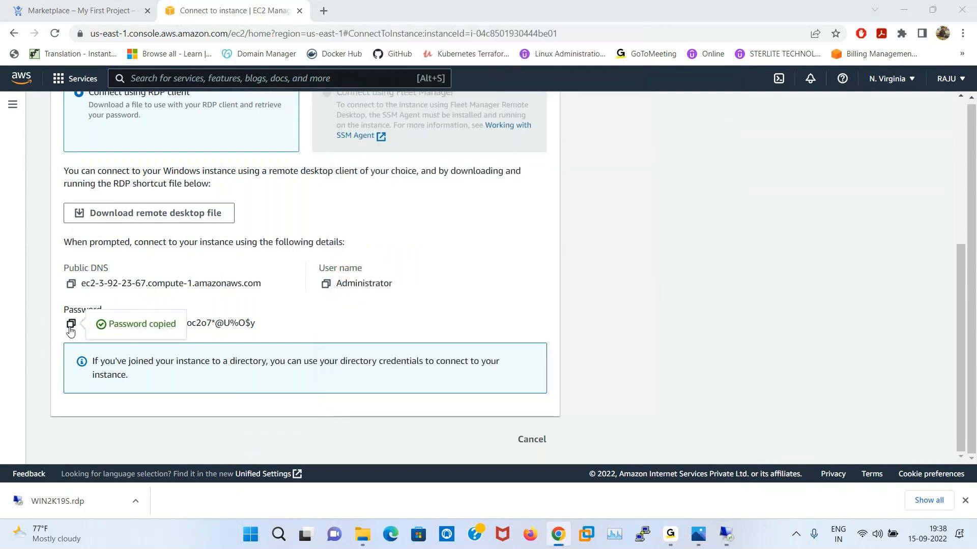
{"action": "key", "text": "alt+Tab"}
{"action": "left_click", "coordinate": [400, 176]}
{"action": "key", "text": "ctrl+v"}
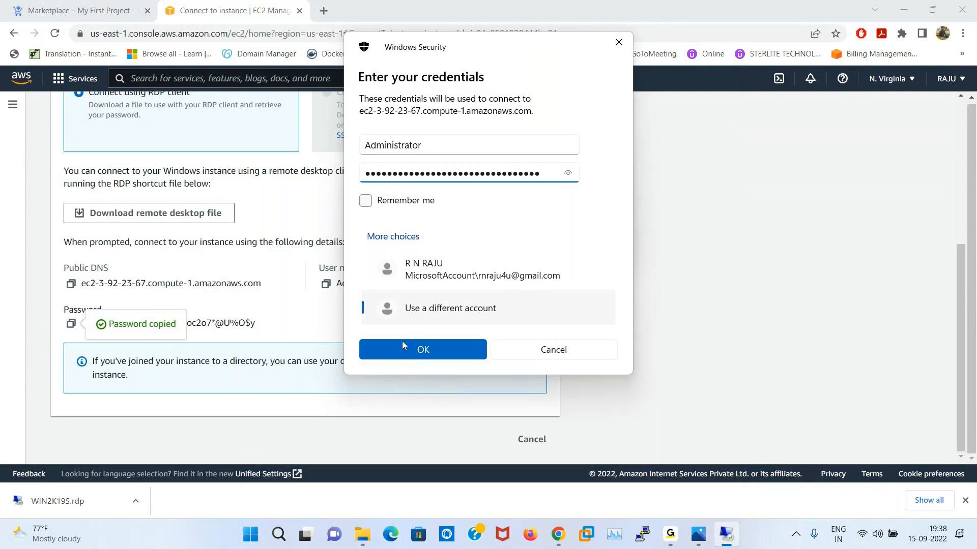
{"action": "left_click", "coordinate": [419, 350]}
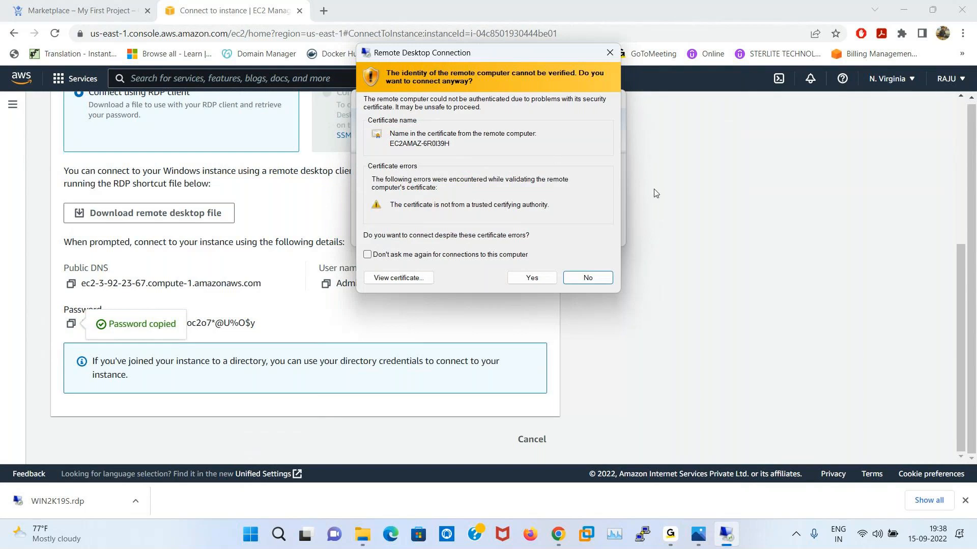
Accept connecting despite the remote computer's certificate errors and decline network discoverability on the remote server
{"action": "left_click", "coordinate": [527, 281]}
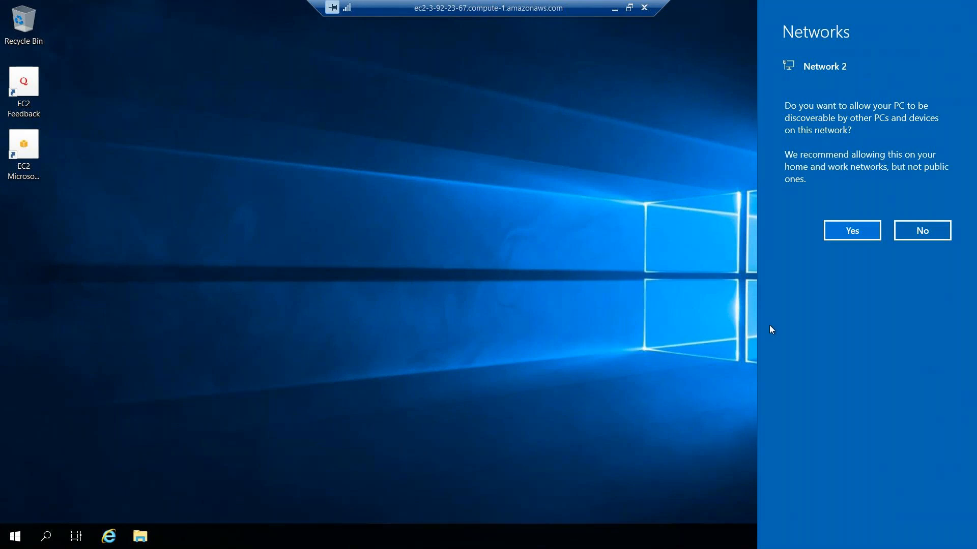
{"action": "left_click", "coordinate": [927, 234]}
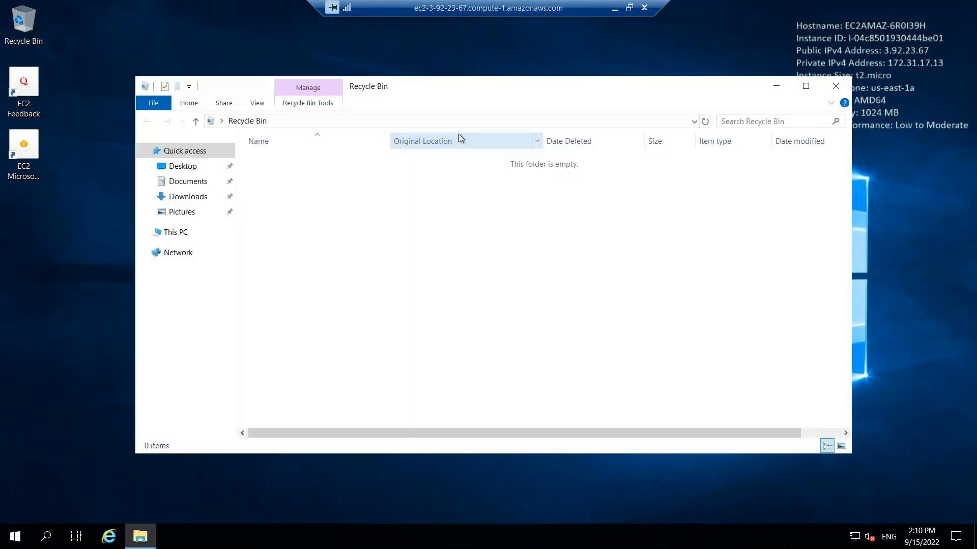
Browse the remote server's C: drive down to Program Files (x86) > Internet Explorer, then close the file window
{"action": "left_click", "coordinate": [186, 235]}
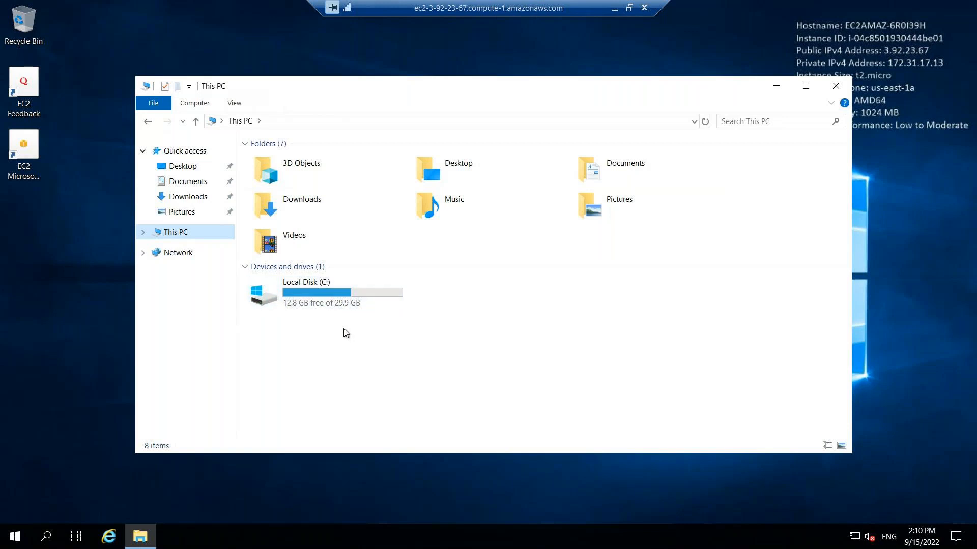
{"action": "double_click", "coordinate": [321, 290]}
{"action": "double_click", "coordinate": [299, 206]}
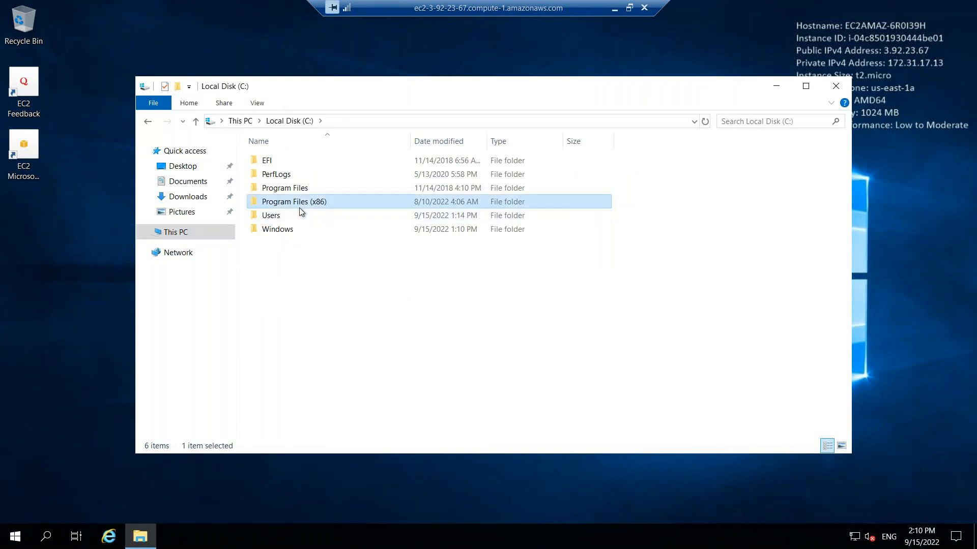
{"action": "double_click", "coordinate": [288, 206]}
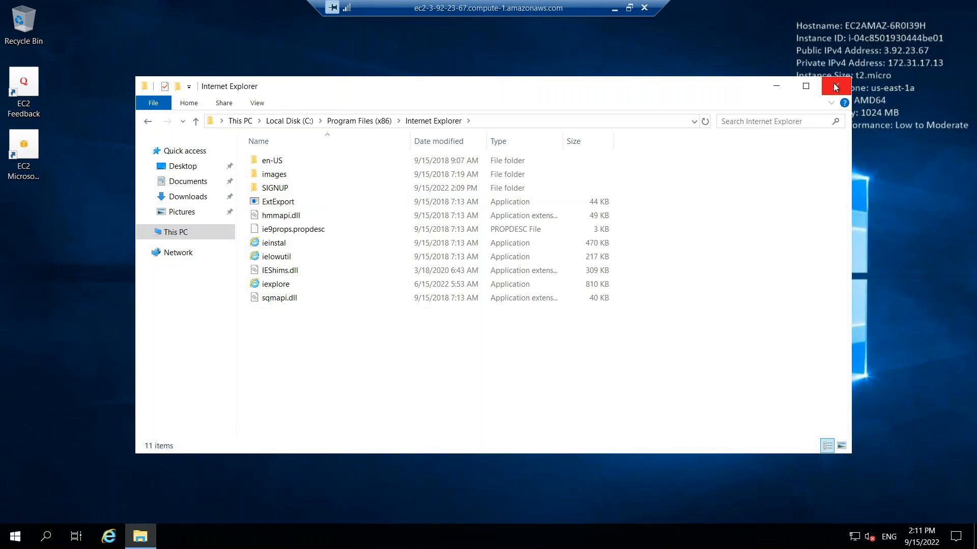
{"action": "left_click", "coordinate": [835, 87]}
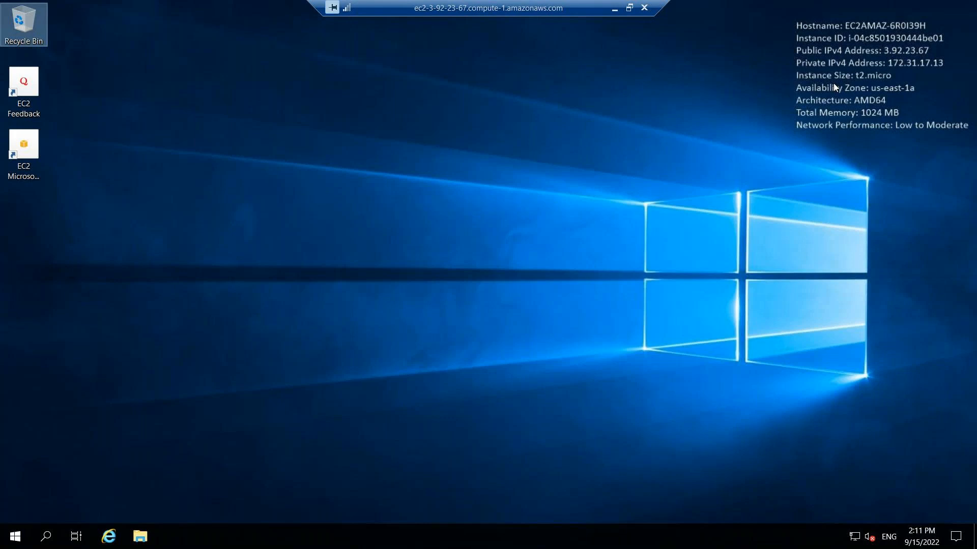
{"action": "left_click", "coordinate": [659, 204]}
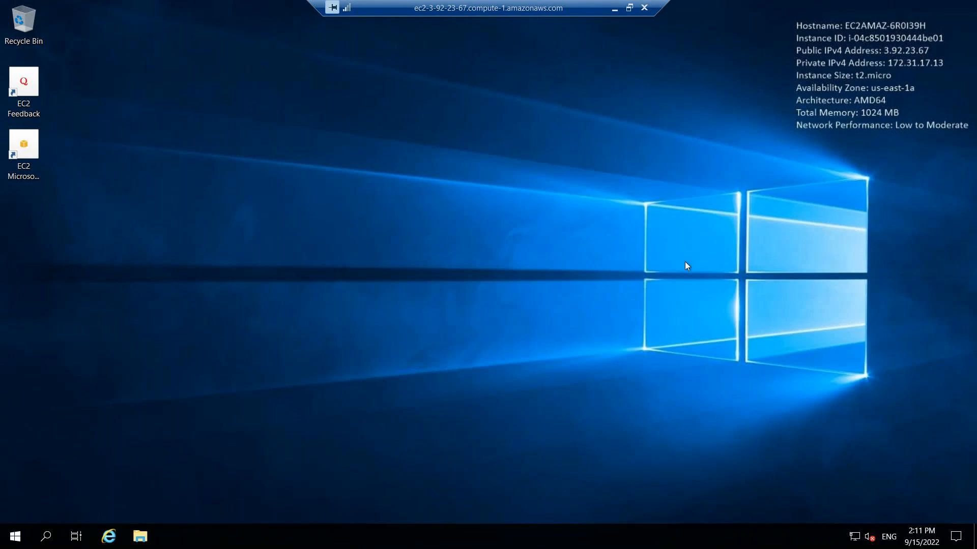
Minimize the remote session and open Notepad on the local computer by searching for "notepad"
{"action": "left_click", "coordinate": [614, 8]}
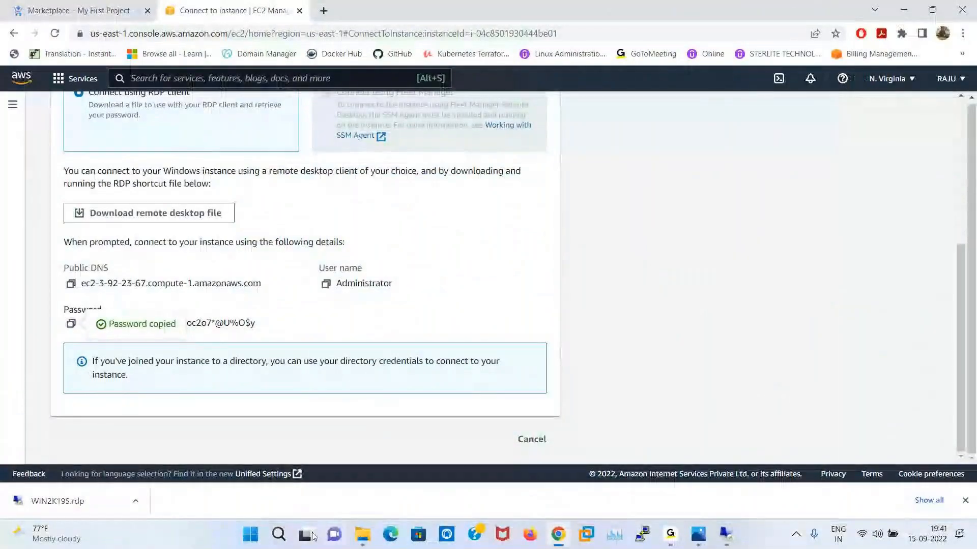
{"action": "left_click", "coordinate": [275, 537]}
{"action": "type", "text": "no"}
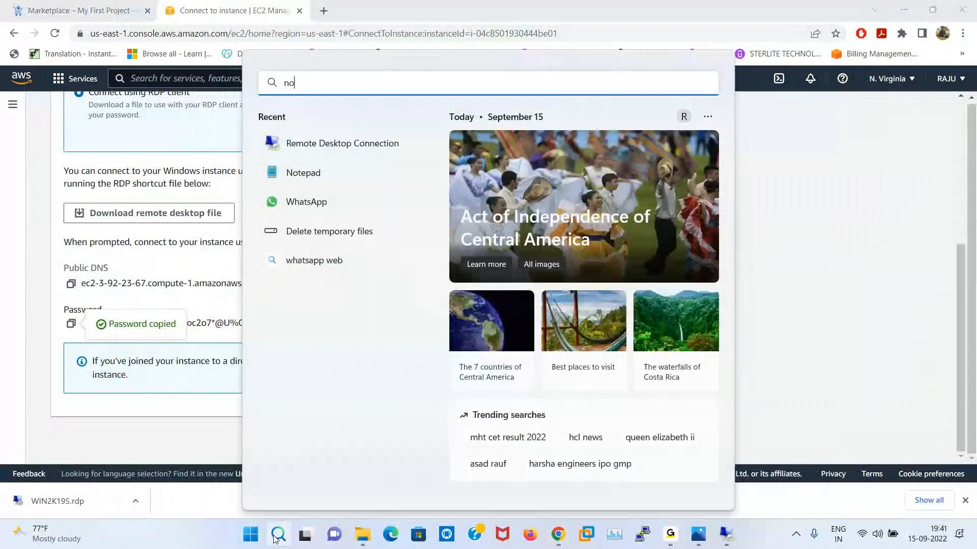
{"action": "type", "text": "tepad"}
{"action": "key", "text": "Return"}
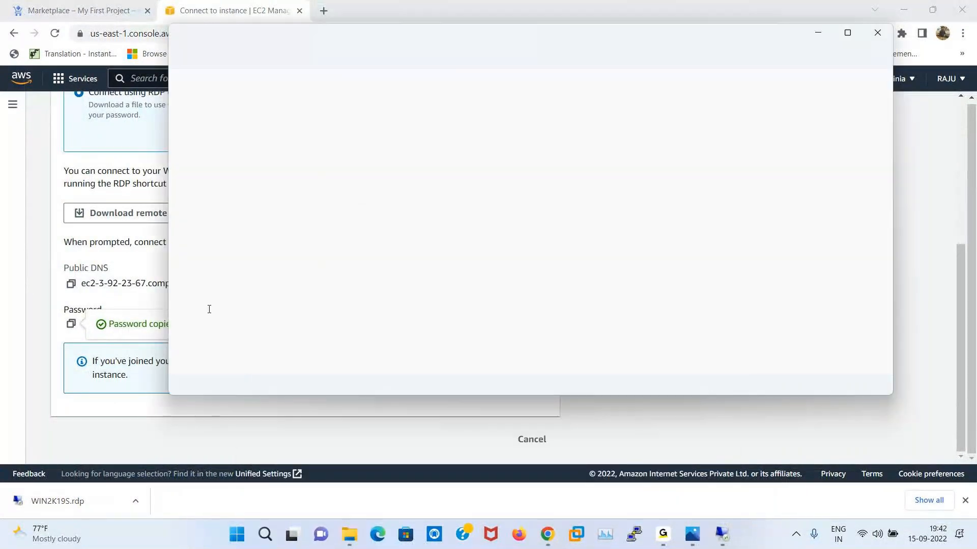
Write three separate task lines: "Create one EC2 Windows server (2019)", "Connect server with RDP" and "Install MS IIS Server"
{"action": "type", "text": "Creat"}
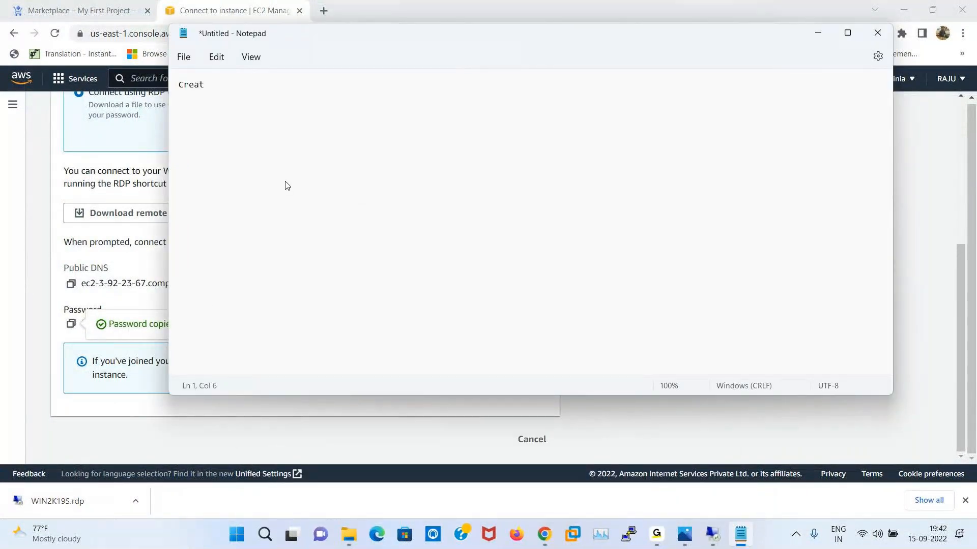
{"action": "type", "text": "e one EC2 Windows server (2"}
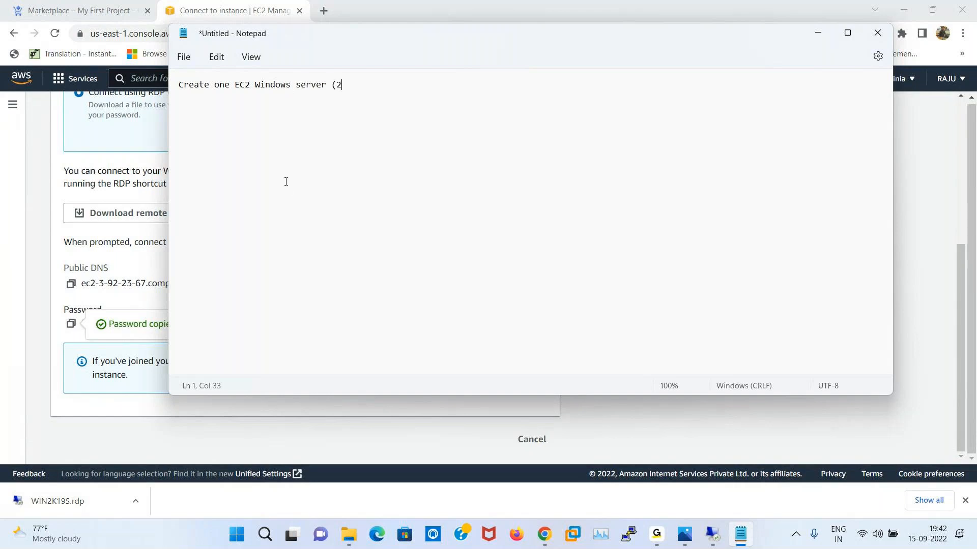
{"action": "type", "text": "019)"}
{"action": "key", "text": "Return"}
{"action": "key", "text": "Return"}
{"action": "type", "text": "Connect server with"}
{"action": "key", "text": "BackSpace"}
{"action": "type", "text": "h RDP"}
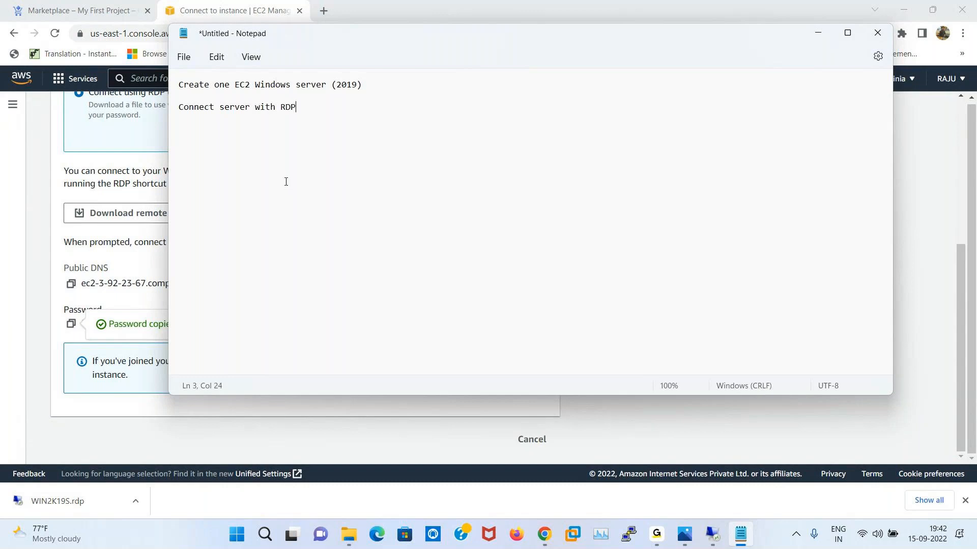
{"action": "key", "text": "Return"}
{"action": "type", "text": "Install MS IIS Server"}
{"action": "left_click_drag", "start_coordinate": [175, 85], "coordinate": [363, 87]}
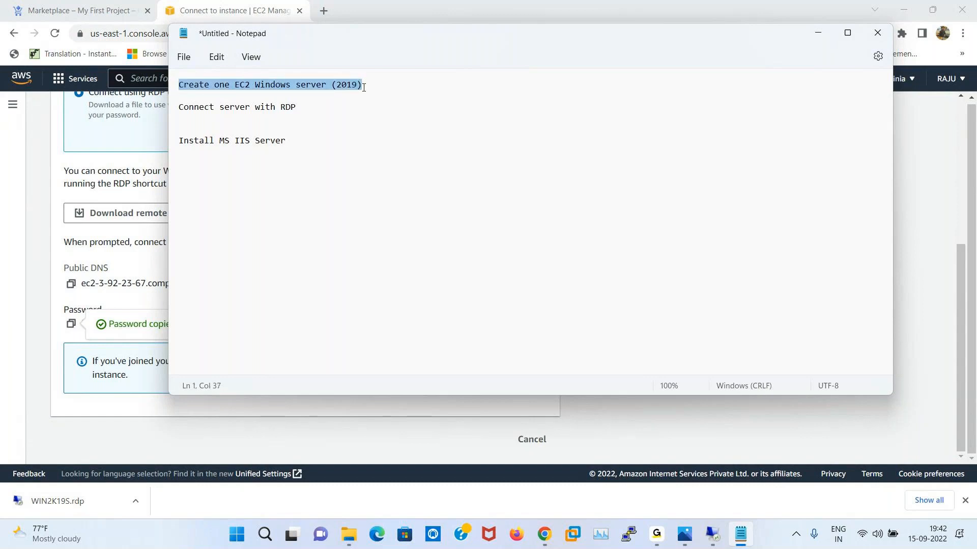
{"action": "left_click_drag", "start_coordinate": [181, 109], "coordinate": [294, 111]}
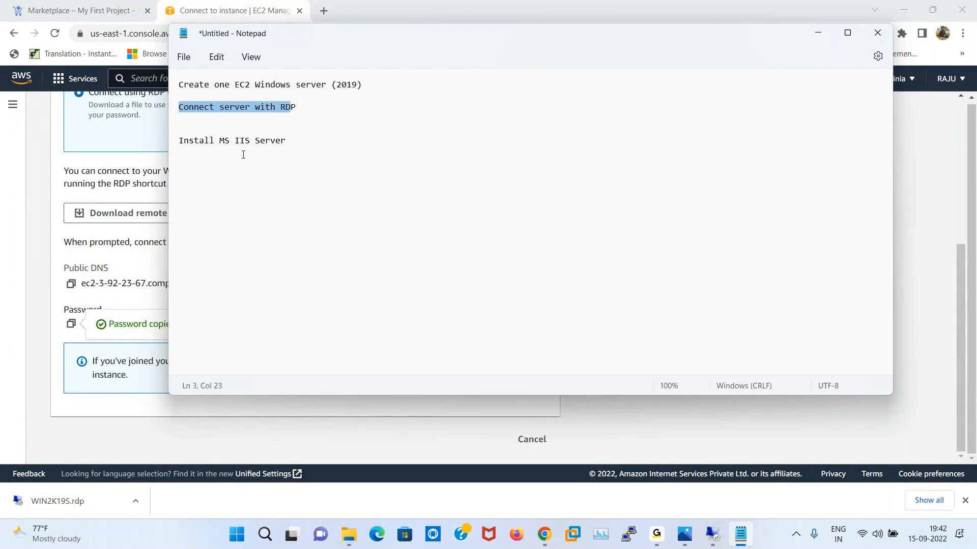
{"action": "left_click_drag", "start_coordinate": [179, 141], "coordinate": [287, 143]}
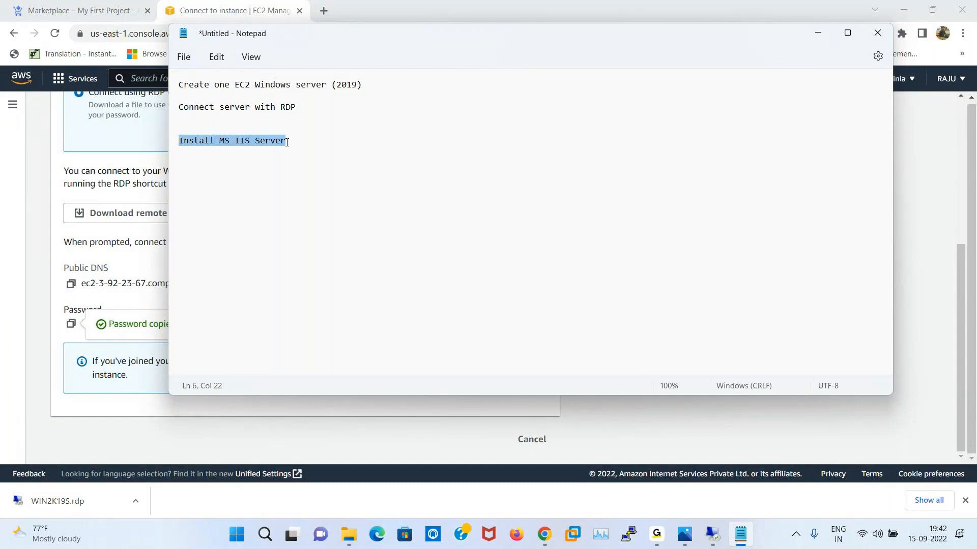
{"action": "left_click", "coordinate": [307, 137]}
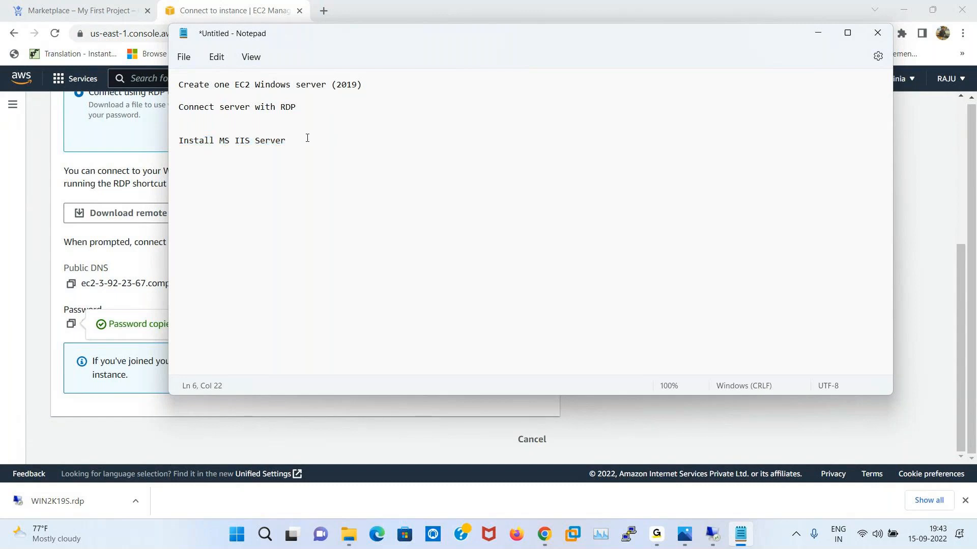
Switch to the picture viewer and enlarge the WEB SERVER-IIS slide to read the role description and security group ports
{"action": "left_click", "coordinate": [684, 535]}
{"action": "key", "text": "Right"}
{"action": "key", "text": "Right"}
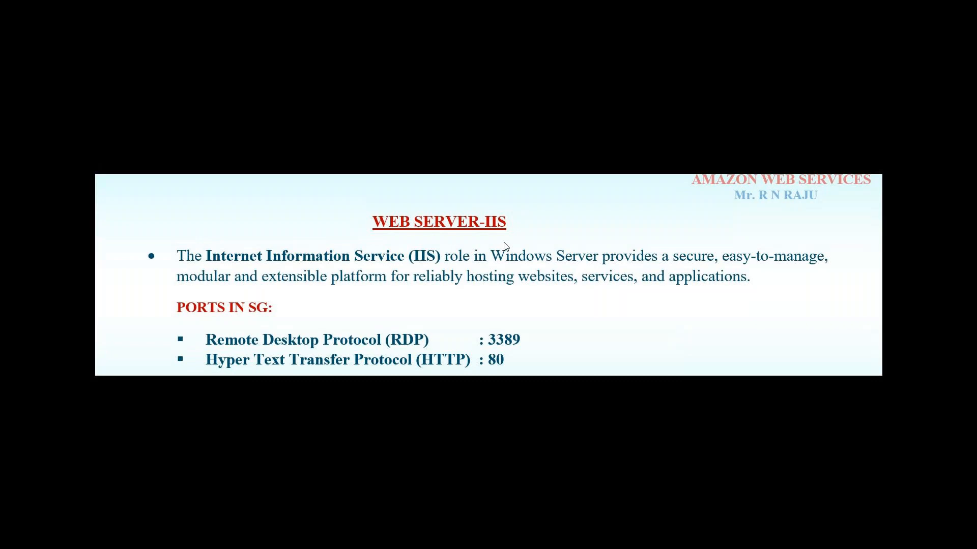
{"action": "scroll", "coordinate": [505, 247], "scroll_direction": "up", "scroll_amount": 1}
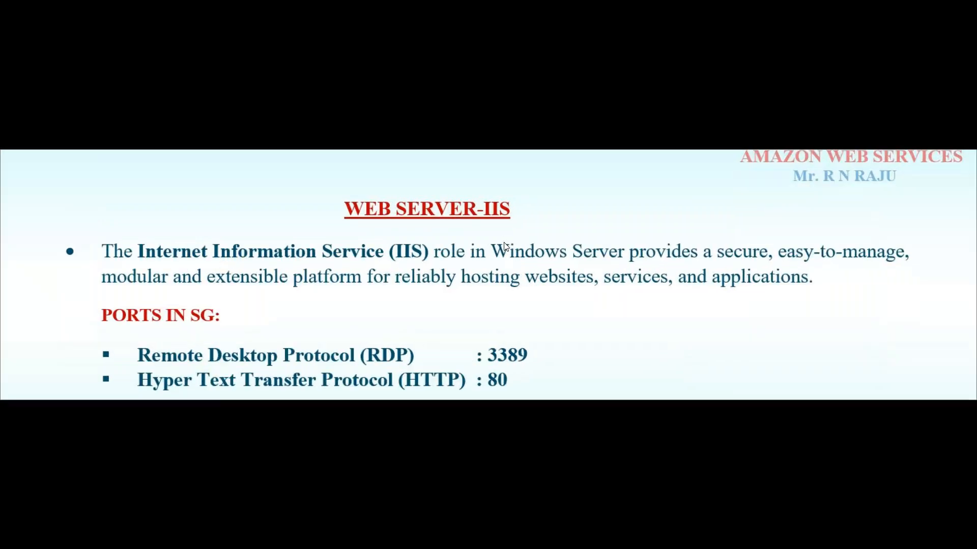
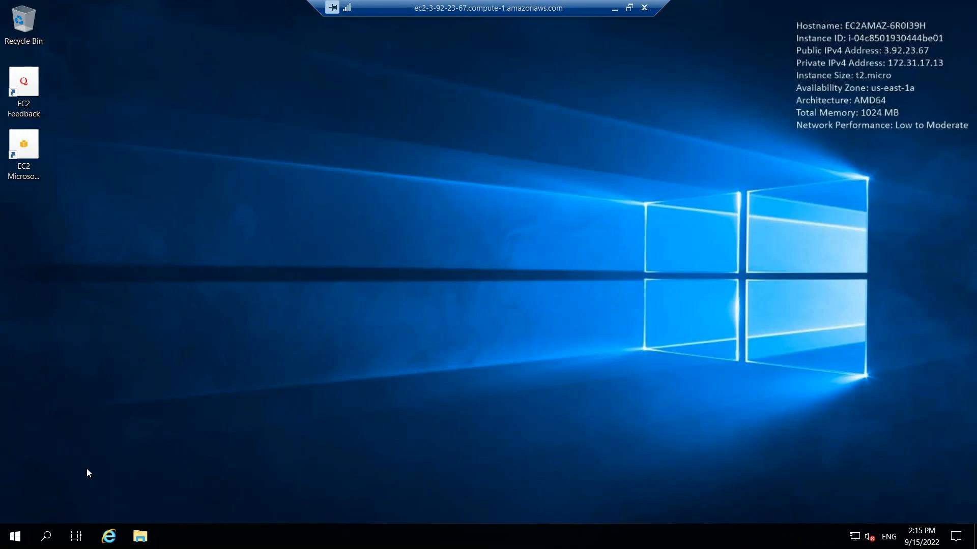
Open Server Manager on the remote Windows server and dismiss its Windows Admin Center message
{"action": "left_click", "coordinate": [16, 538]}
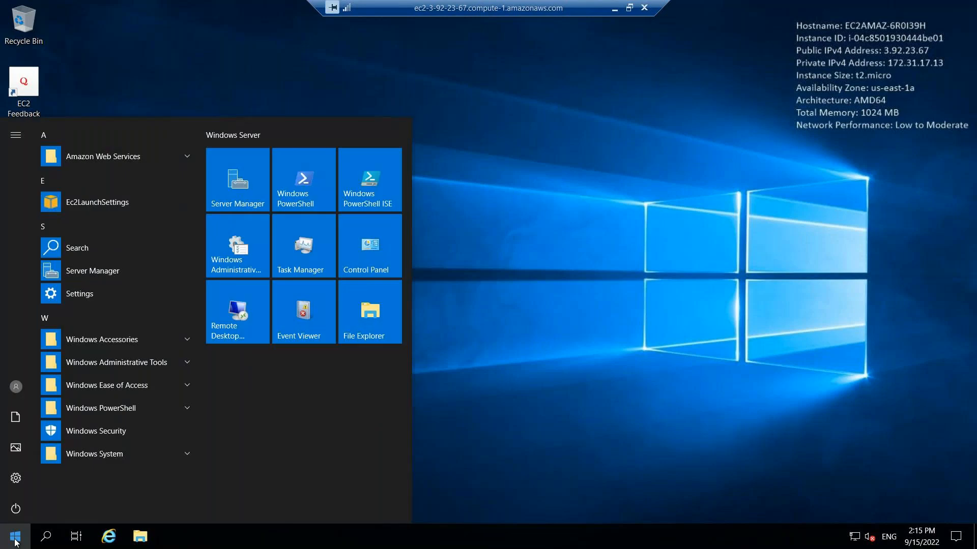
{"action": "left_click", "coordinate": [15, 540]}
{"action": "left_click", "coordinate": [16, 542]}
{"action": "left_click", "coordinate": [244, 192]}
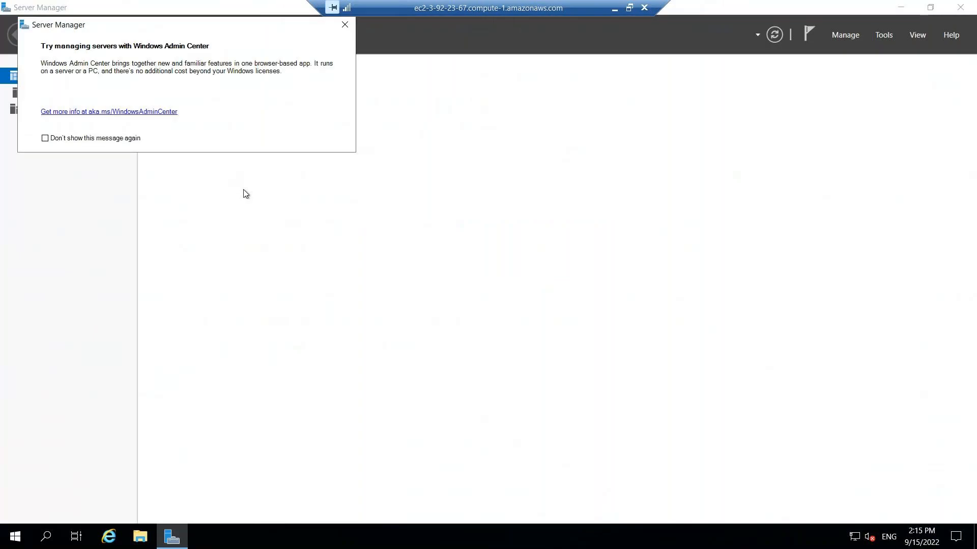
{"action": "left_click", "coordinate": [48, 141]}
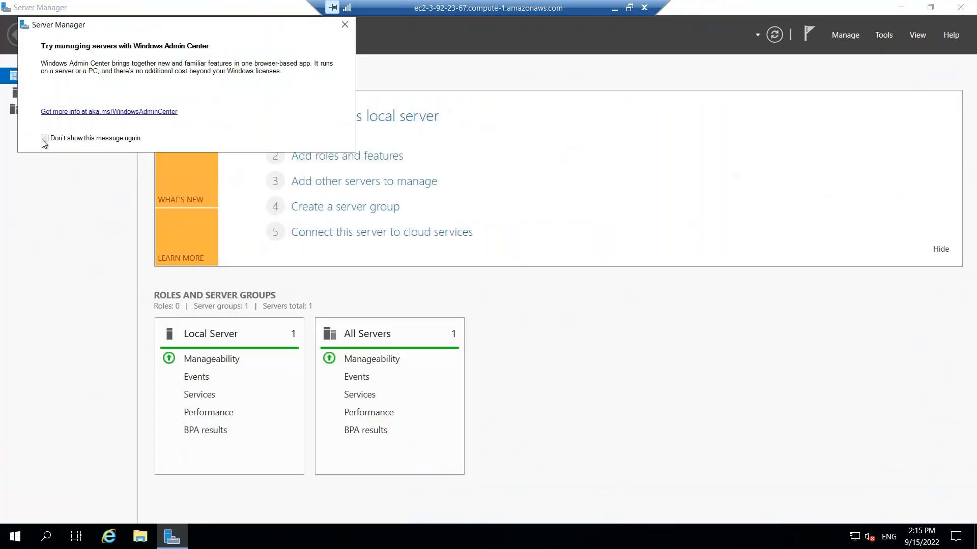
{"action": "left_click", "coordinate": [345, 25]}
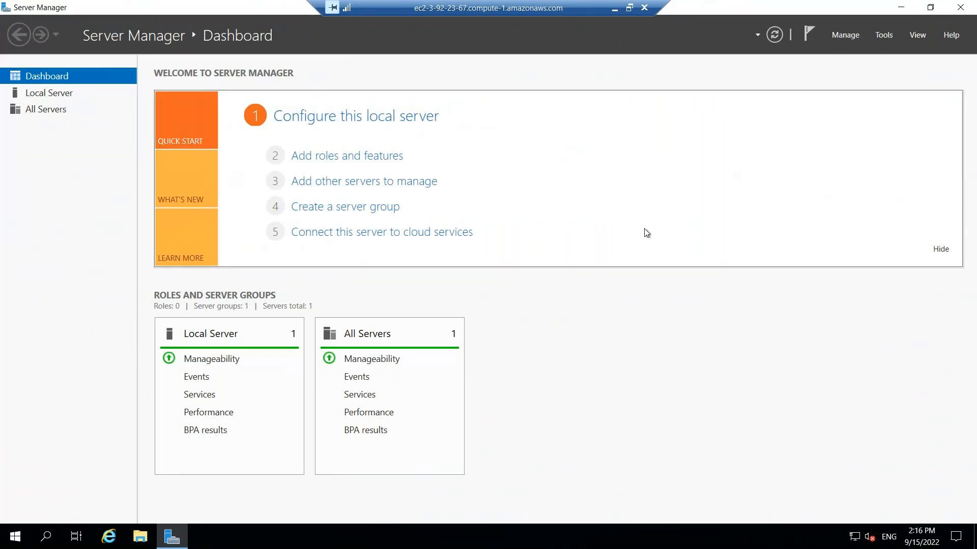
Start the Add Roles and Features Wizard and proceed to server roles, keeping role-based installation and the server from the server pool
{"action": "left_click", "coordinate": [355, 161]}
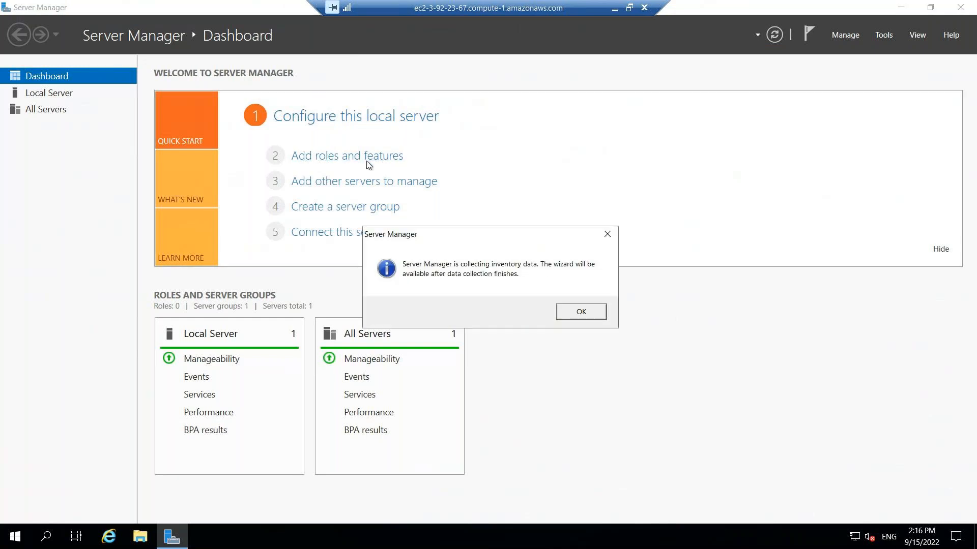
{"action": "left_click", "coordinate": [585, 318]}
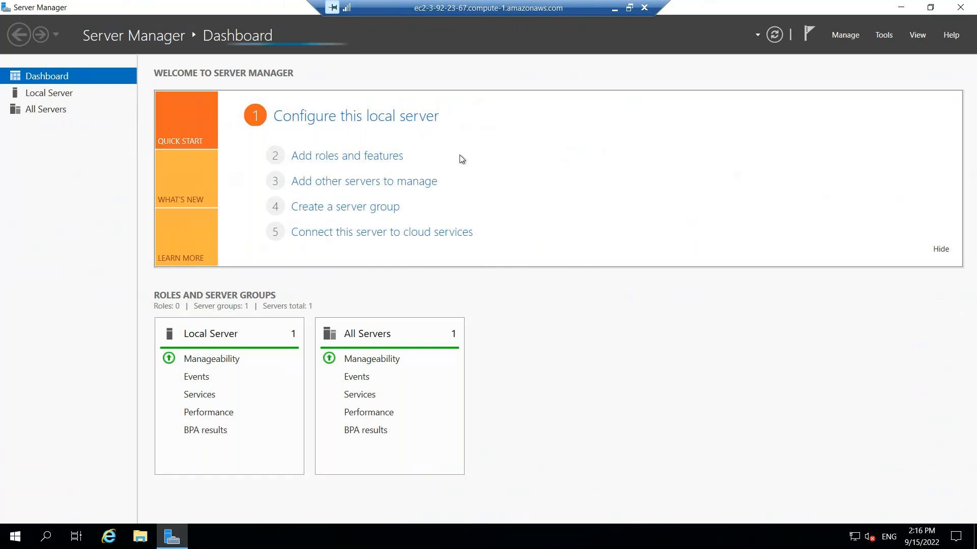
{"action": "left_click", "coordinate": [377, 162]}
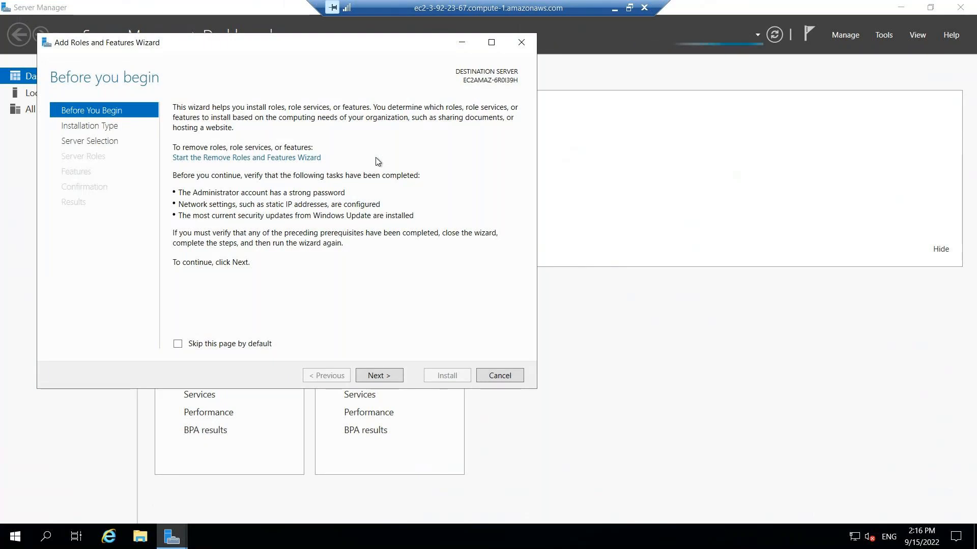
{"action": "left_click", "coordinate": [379, 375]}
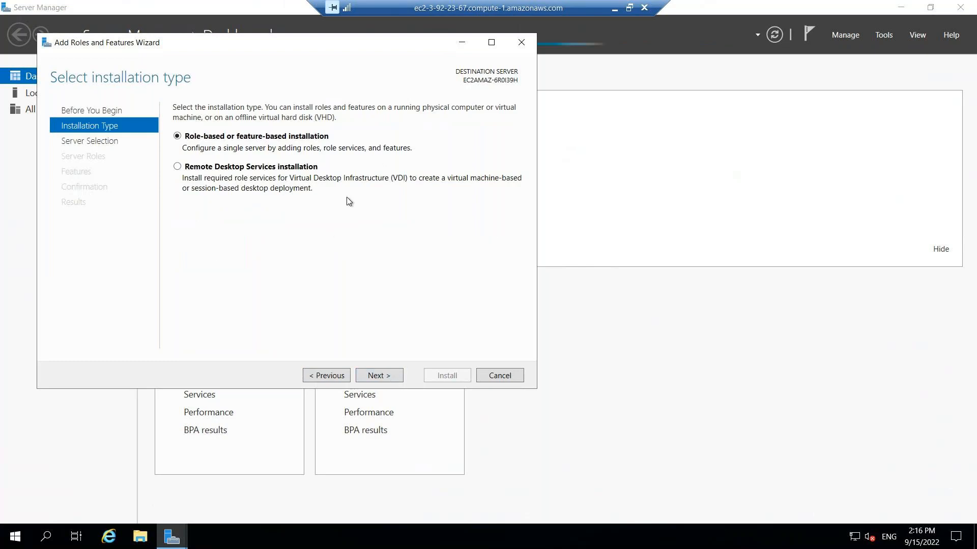
{"action": "left_click", "coordinate": [382, 377]}
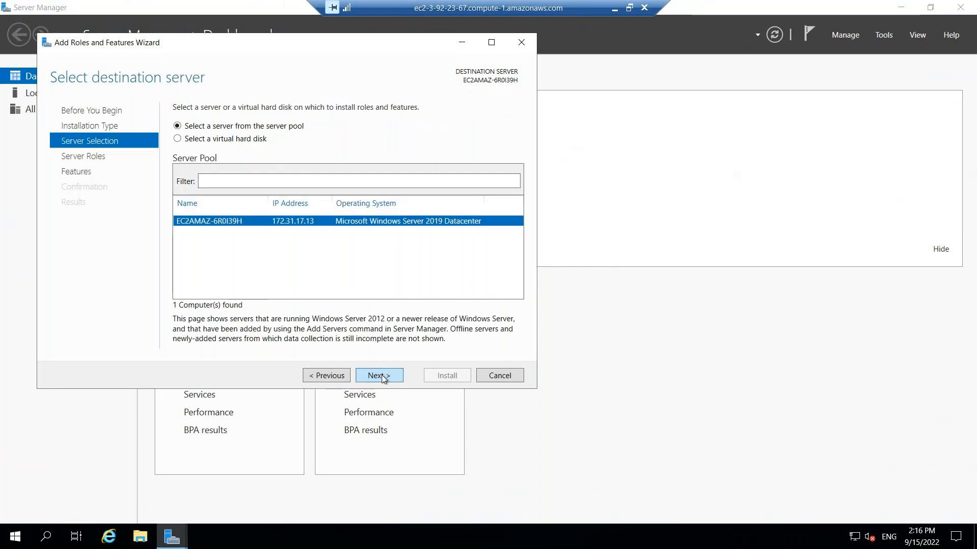
{"action": "left_click", "coordinate": [381, 377]}
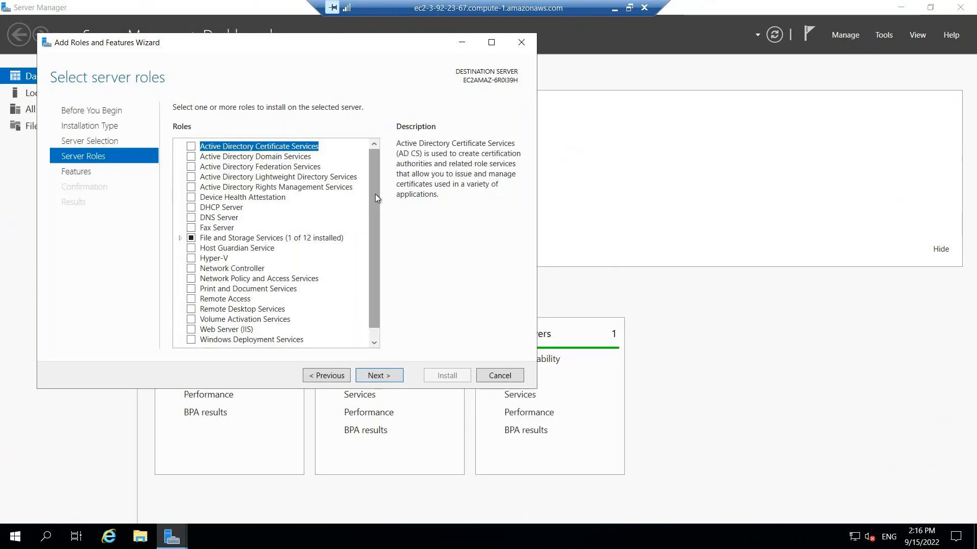
Select the Web Server (IIS) role and add its required IIS Management Console feature
{"action": "left_click_drag", "start_coordinate": [374, 194], "coordinate": [374, 258]}
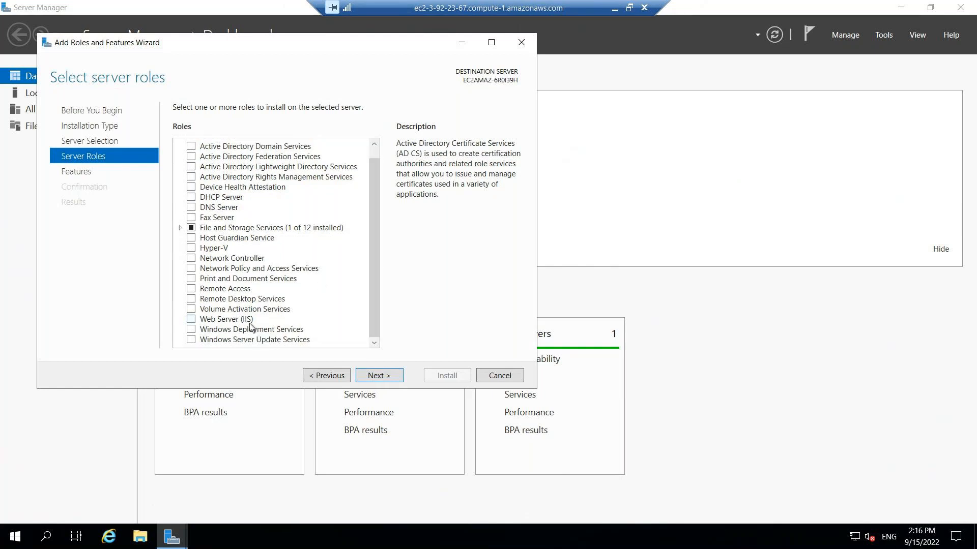
{"action": "left_click", "coordinate": [192, 320]}
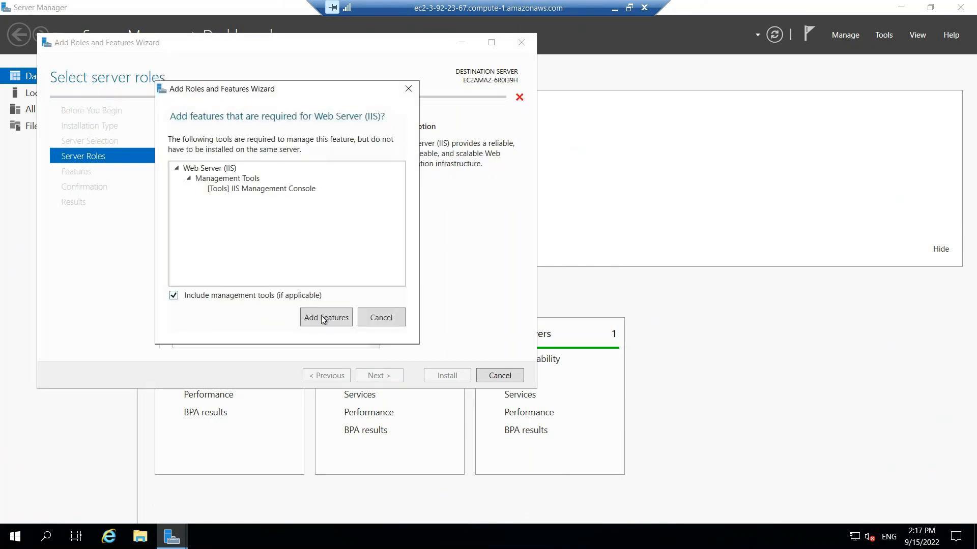
{"action": "left_click", "coordinate": [322, 317]}
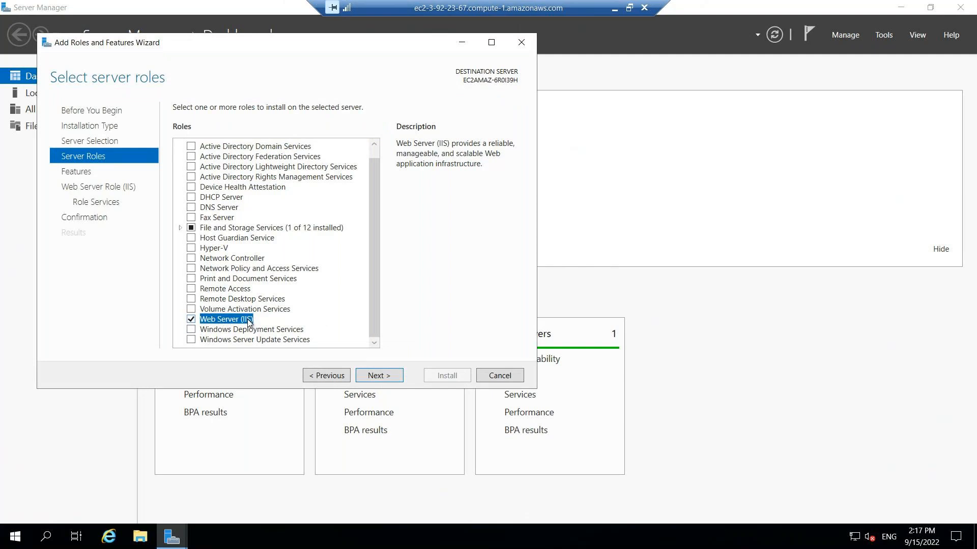
Install the Web Server (IIS) role with the default features and role services, and close the wizard once installation finishes
{"action": "left_click", "coordinate": [383, 376]}
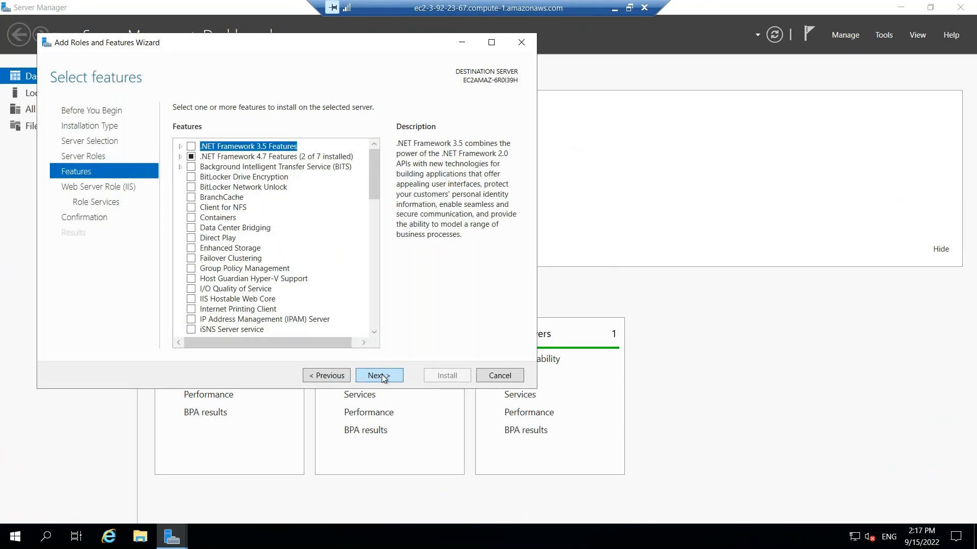
{"action": "left_click", "coordinate": [383, 377]}
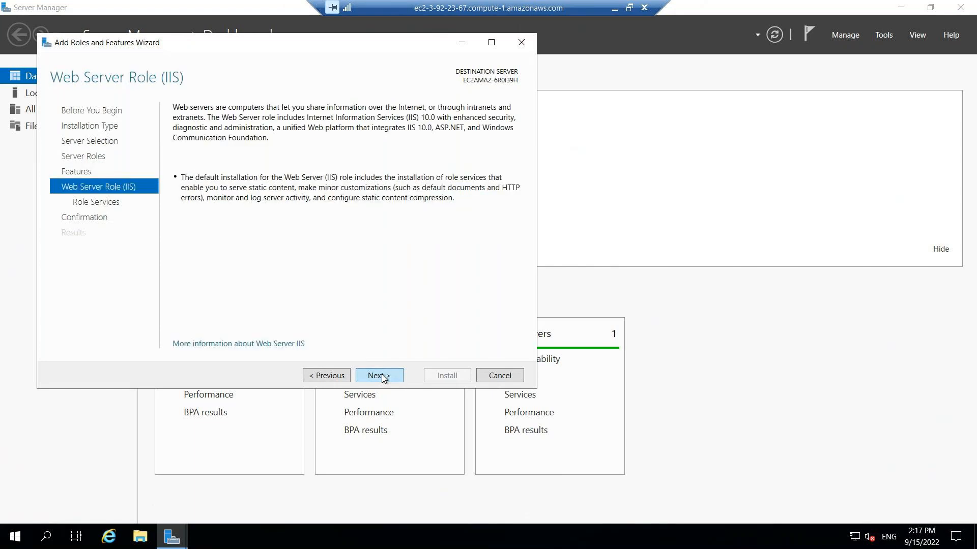
{"action": "left_click", "coordinate": [384, 377]}
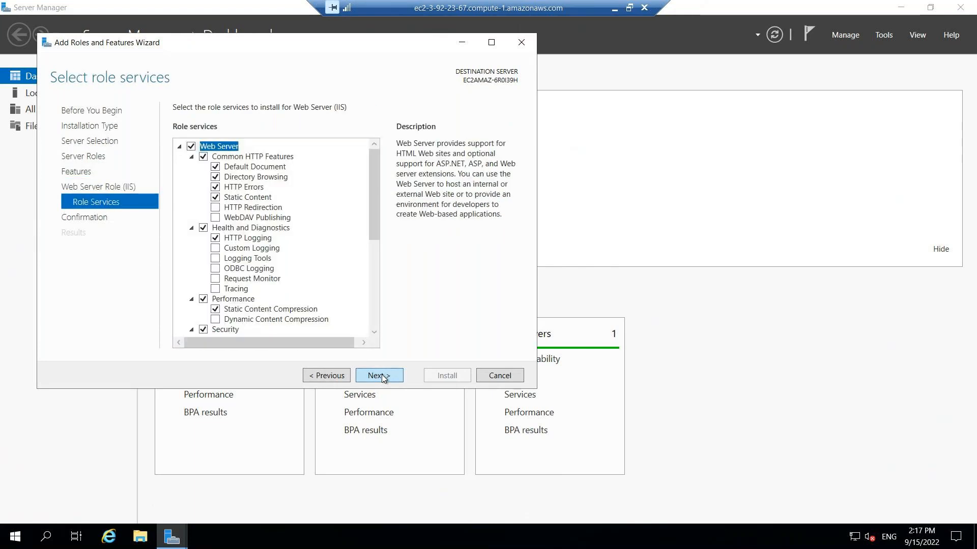
{"action": "left_click", "coordinate": [383, 377]}
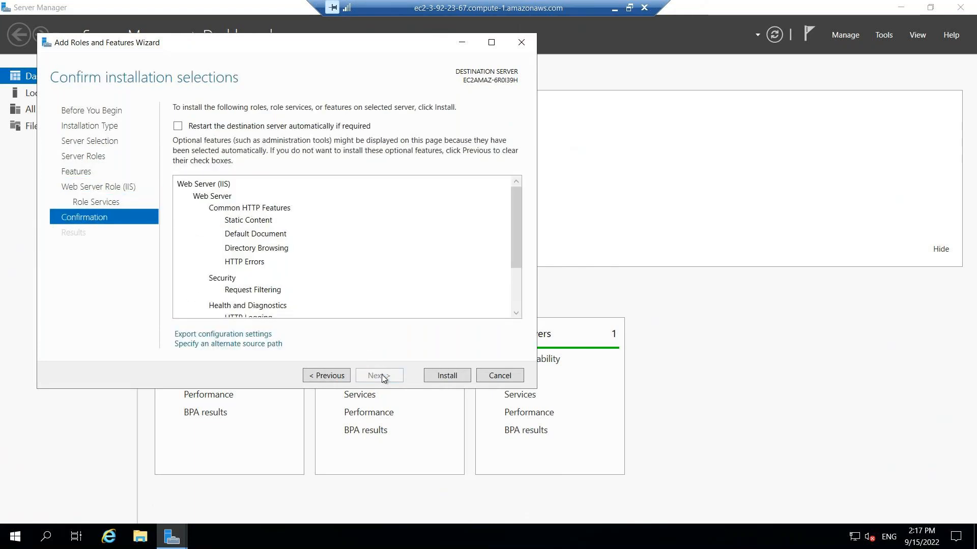
{"action": "left_click", "coordinate": [439, 380]}
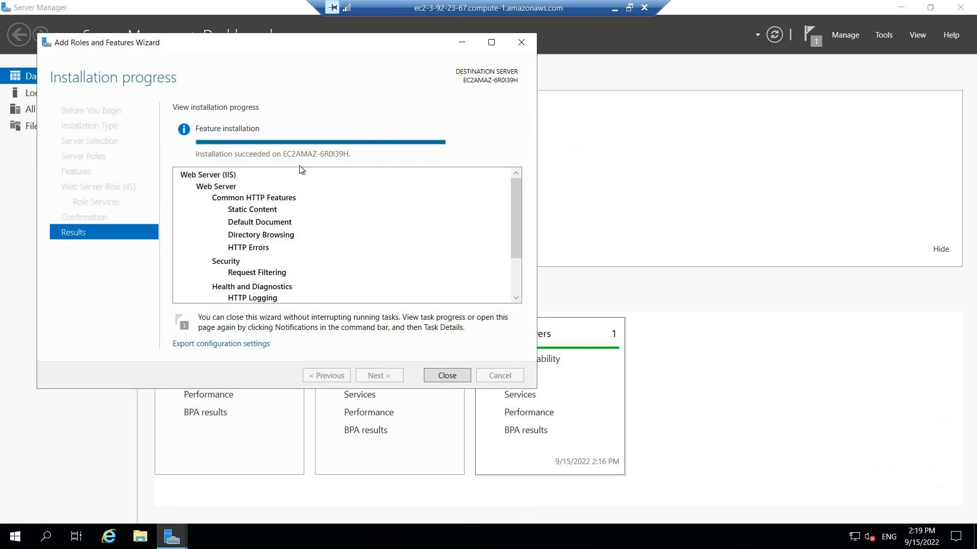
{"action": "left_click", "coordinate": [444, 376]}
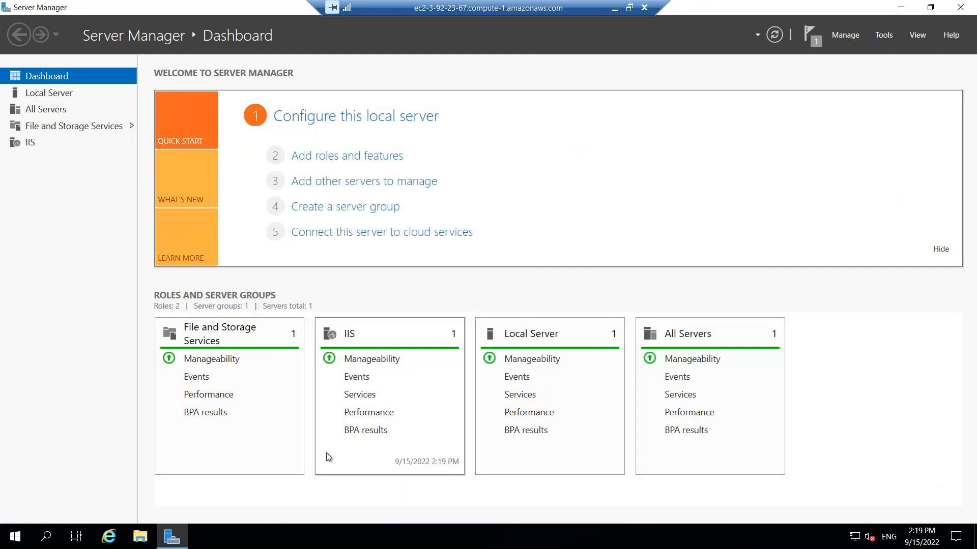
Close Server Manager on the remote server and return to the EC2 console in the local browser, minimizing the remote session and Notepad
{"action": "left_click", "coordinate": [966, 7]}
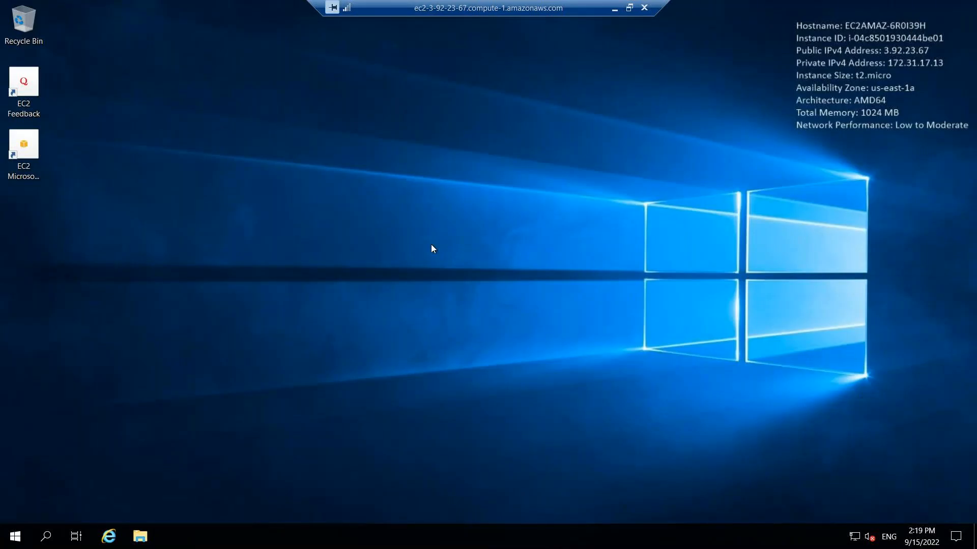
{"action": "left_click", "coordinate": [613, 8]}
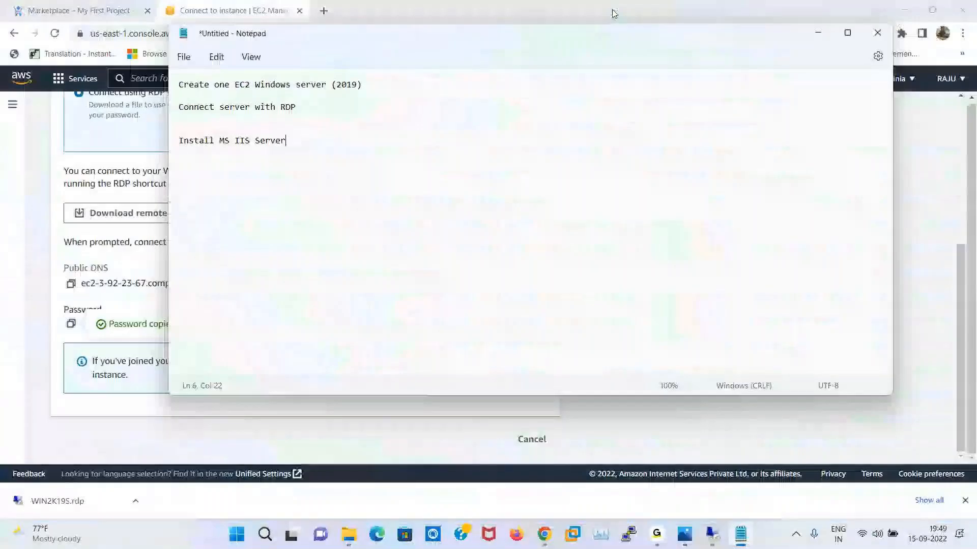
{"action": "left_click", "coordinate": [816, 33]}
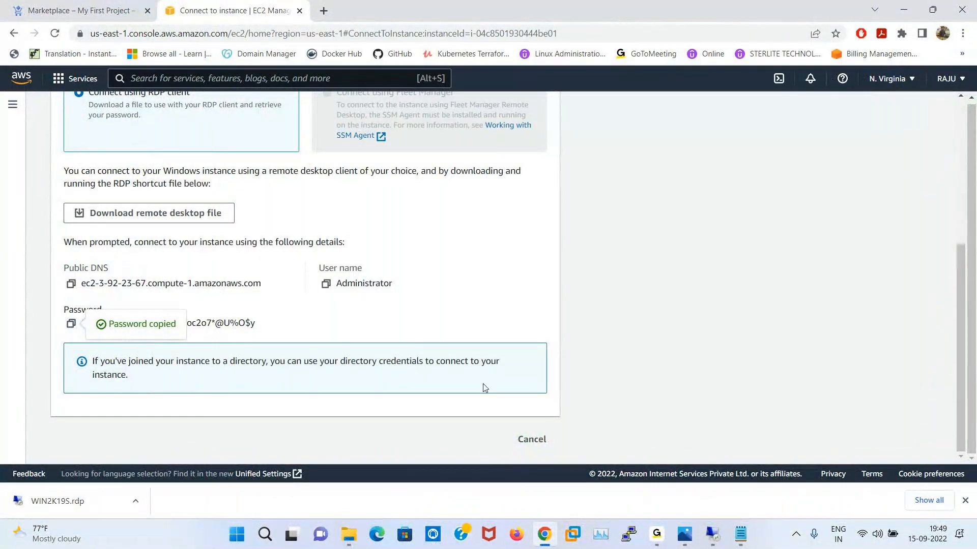
Return to the EC2 instances list and copy the public IPv4 address of the WIN2K19S instance
{"action": "left_click", "coordinate": [71, 286]}
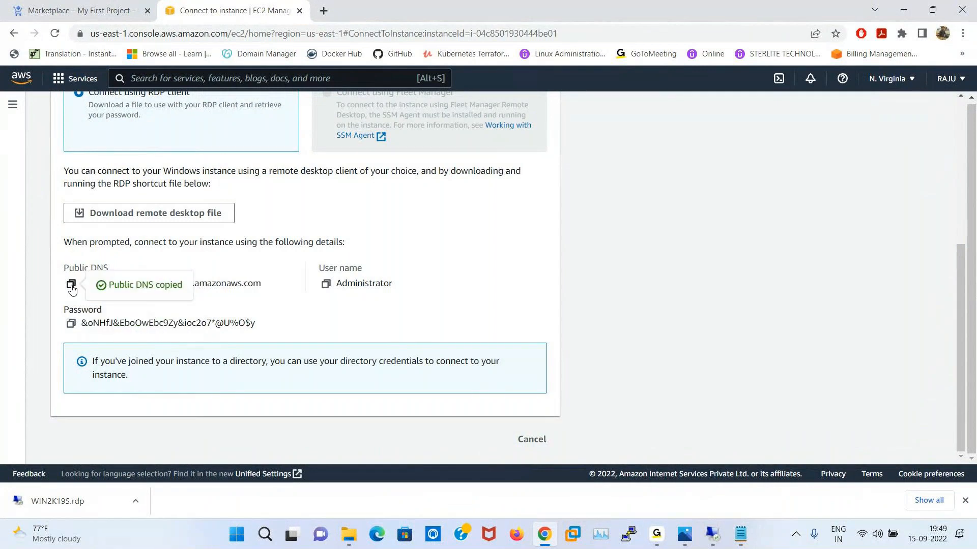
{"action": "left_click", "coordinate": [14, 35]}
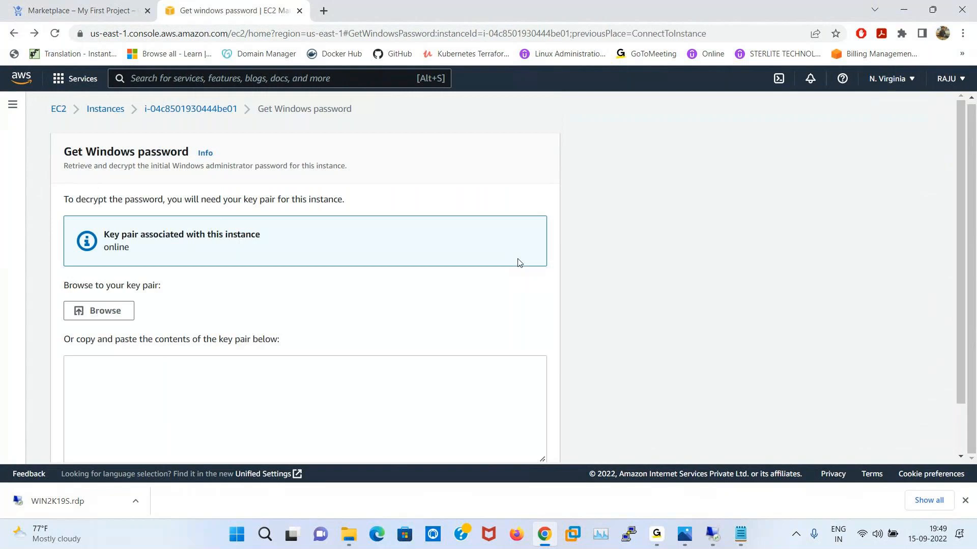
{"action": "scroll", "coordinate": [598, 307], "scroll_direction": "down", "scroll_amount": 1}
{"action": "scroll", "coordinate": [598, 307], "scroll_direction": "down", "scroll_amount": 1}
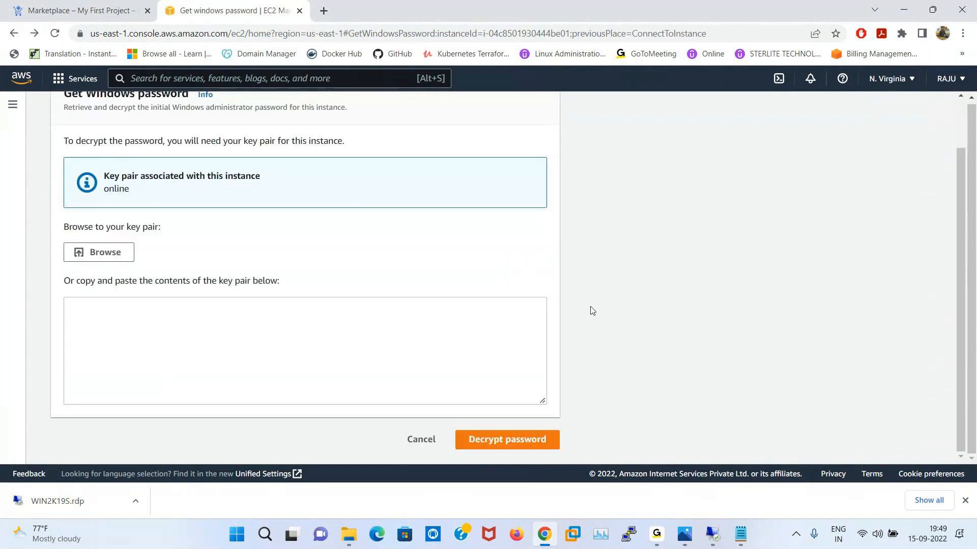
{"action": "left_click", "coordinate": [416, 440]}
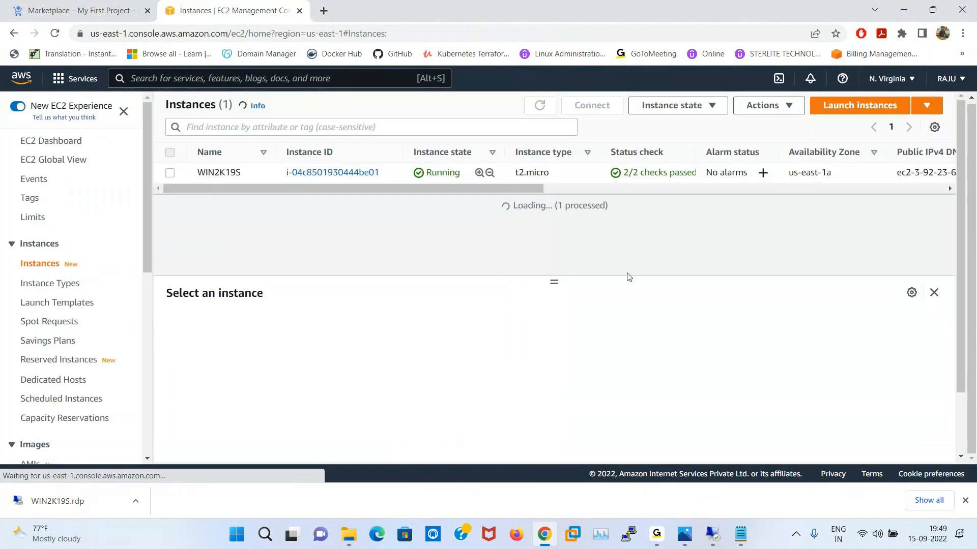
{"action": "left_click", "coordinate": [172, 175]}
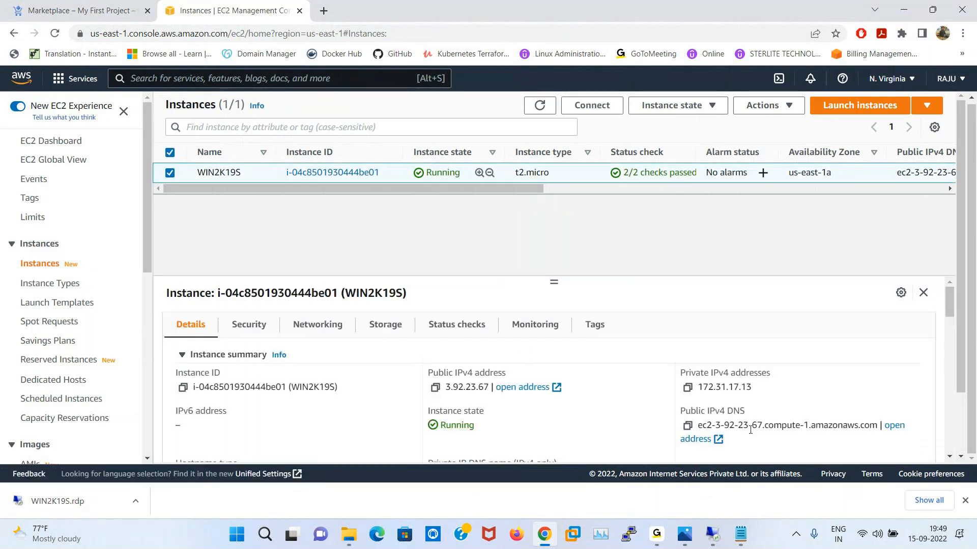
{"action": "left_click", "coordinate": [435, 389]}
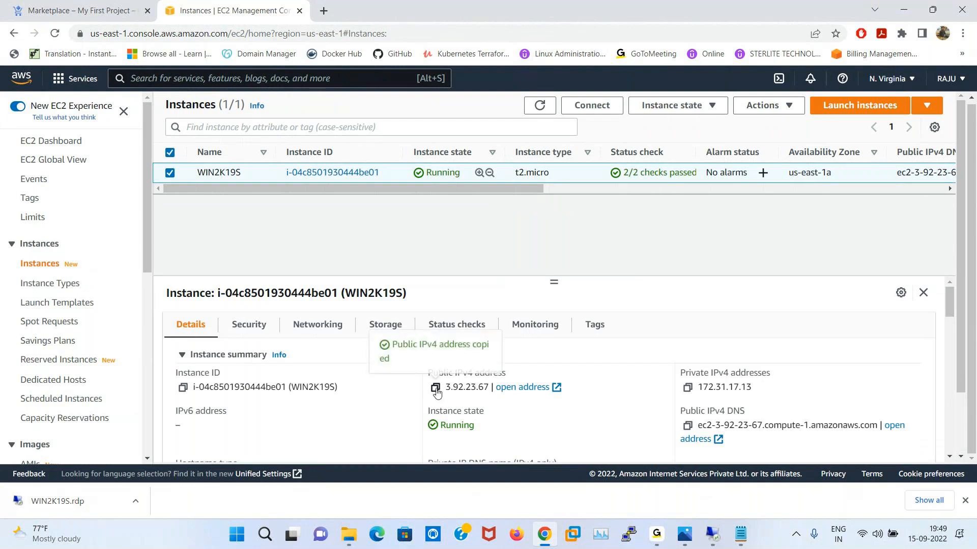
Browse to the copied address 3.92.23.67 in a new browser tab to test the web server
{"action": "left_click", "coordinate": [324, 12]}
{"action": "key", "text": "ctrl+v"}
{"action": "key", "text": "Return"}
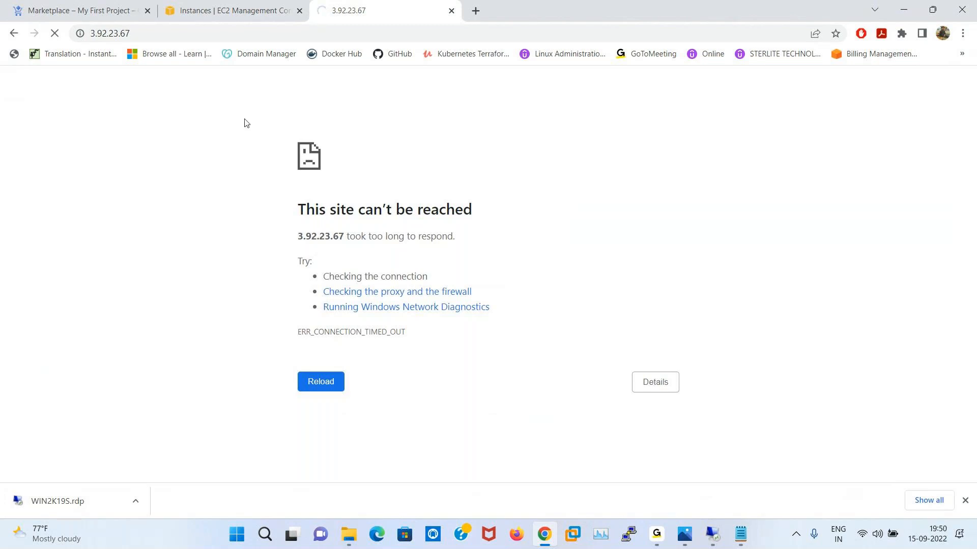
Open the launch-wizard-1 security group of the WIN2K19S instance and review its inbound and outbound rules
{"action": "left_click", "coordinate": [221, 19]}
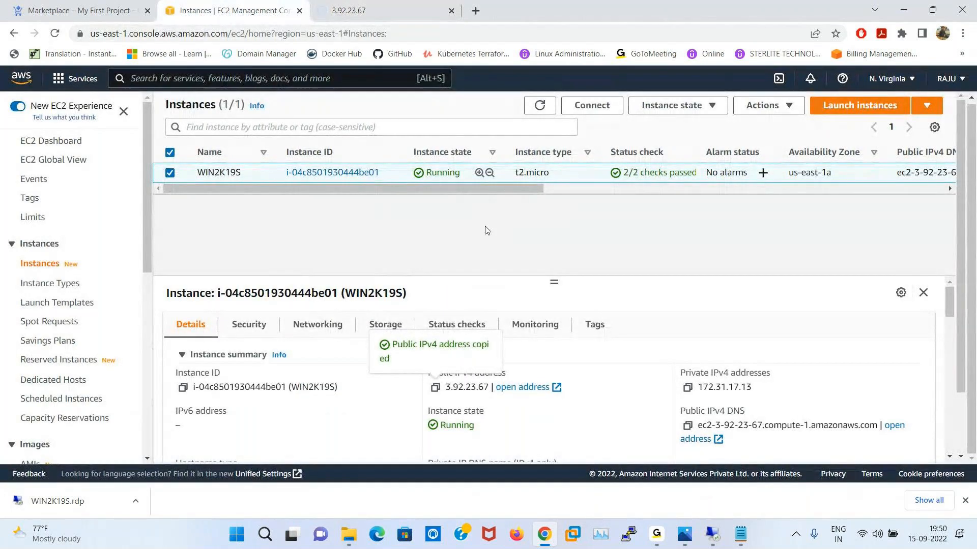
{"action": "left_click", "coordinate": [250, 325]}
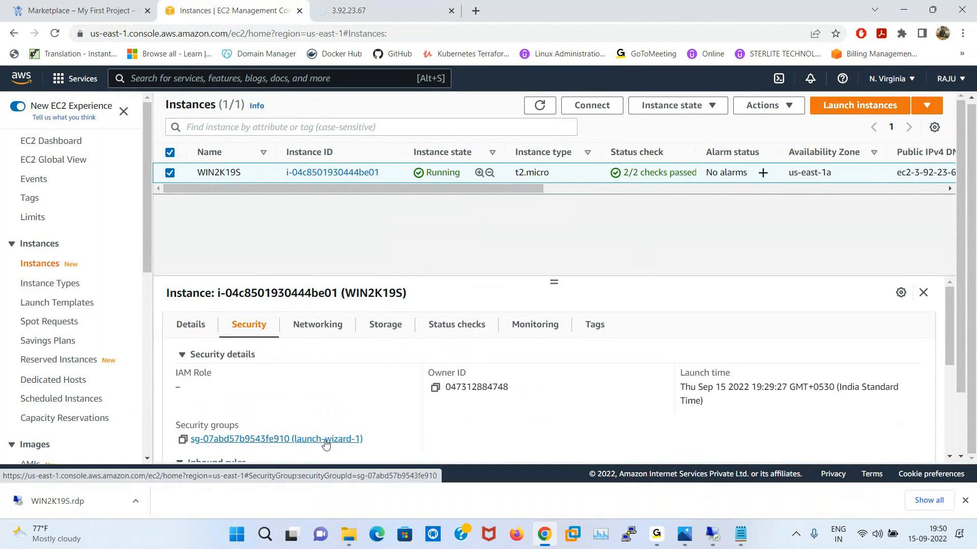
{"action": "left_click", "coordinate": [266, 440]}
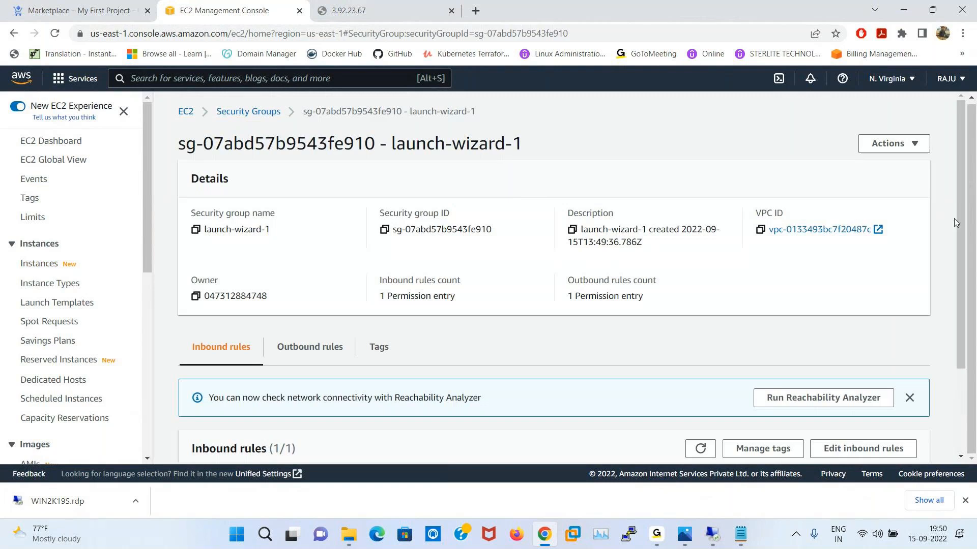
{"action": "scroll", "coordinate": [969, 235], "scroll_direction": "down", "scroll_amount": 1}
{"action": "scroll", "coordinate": [925, 264], "scroll_direction": "down", "scroll_amount": 2}
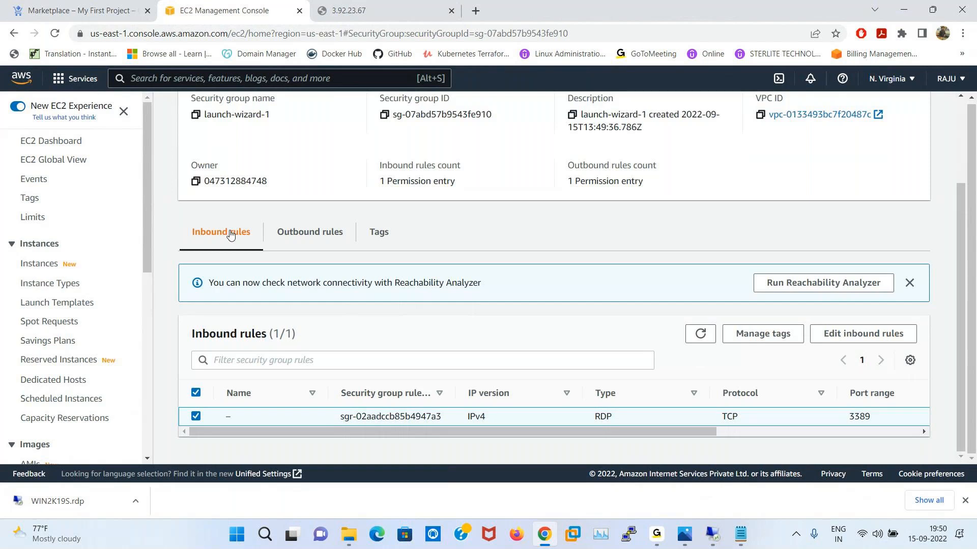
{"action": "left_click", "coordinate": [319, 248]}
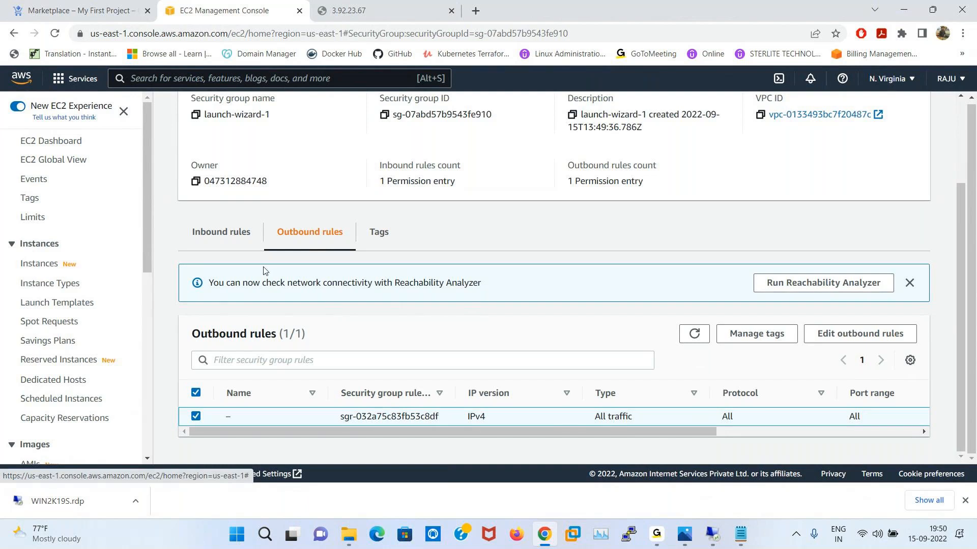
{"action": "left_click", "coordinate": [223, 231]}
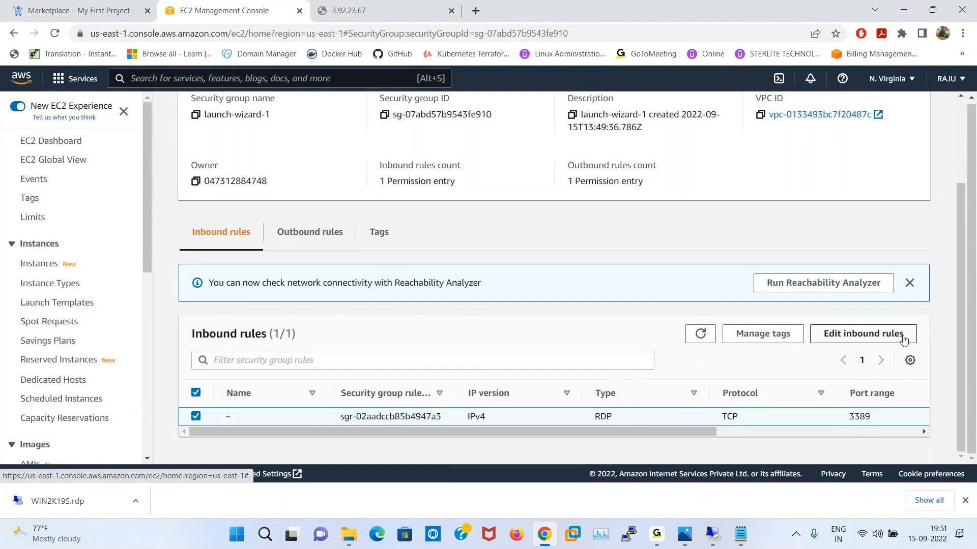
Add an inbound HTTP rule with source Anywhere-IPv4 to the launch-wizard-1 security group and save the rules
{"action": "left_click", "coordinate": [876, 343]}
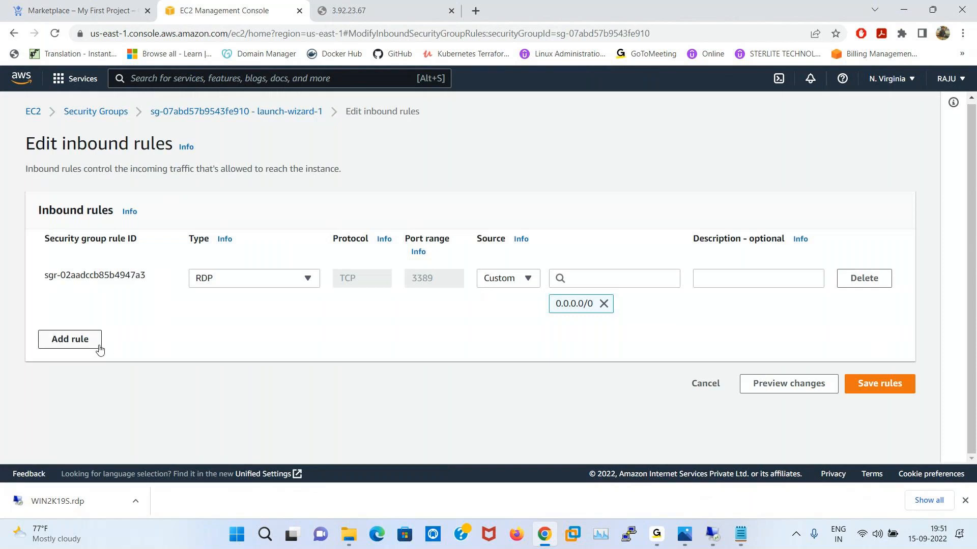
{"action": "left_click", "coordinate": [69, 339]}
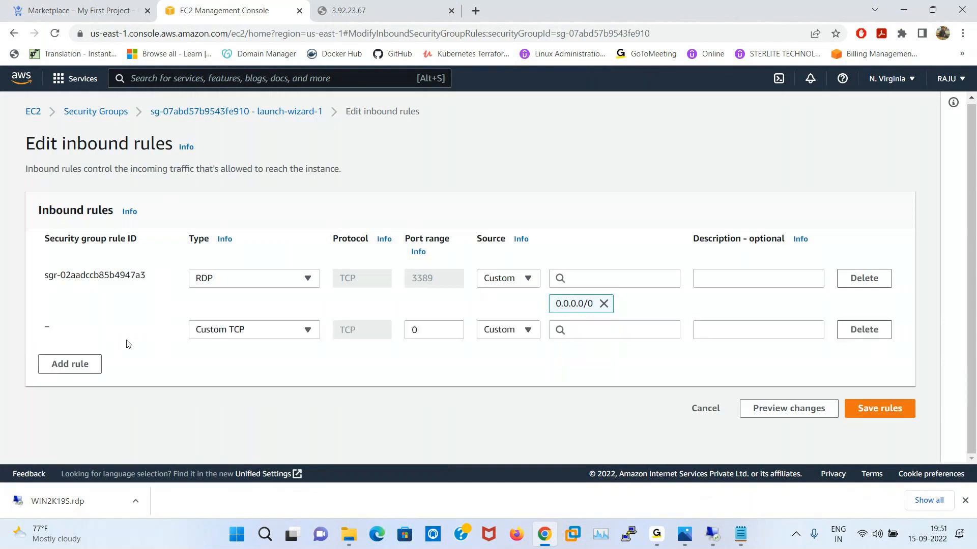
{"action": "left_click", "coordinate": [239, 334]}
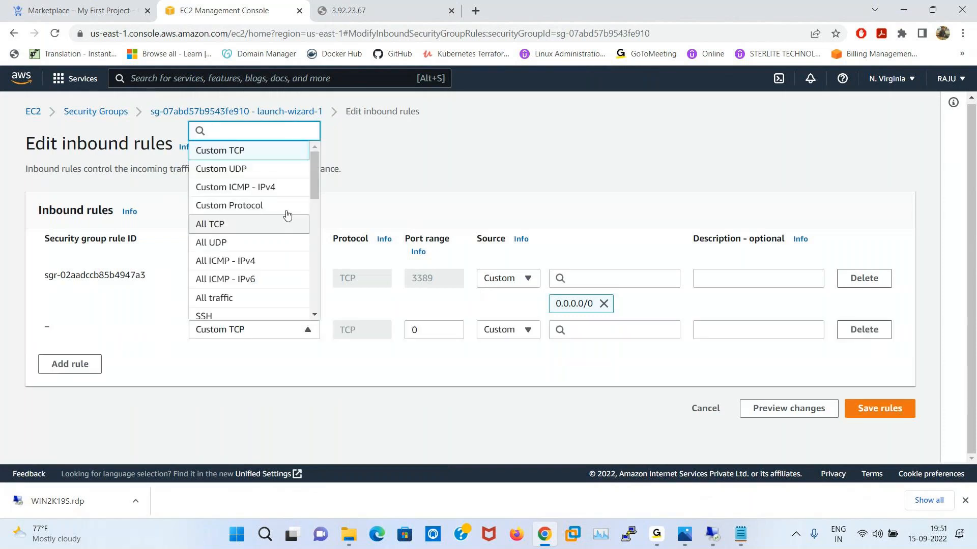
{"action": "left_click_drag", "start_coordinate": [316, 170], "coordinate": [316, 209]}
{"action": "left_click", "coordinate": [244, 246]}
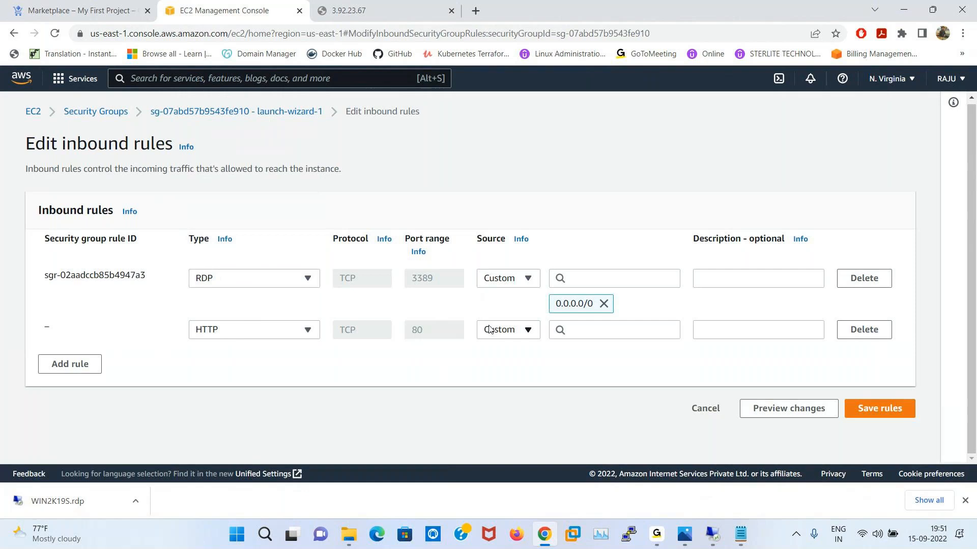
{"action": "left_click", "coordinate": [512, 336]}
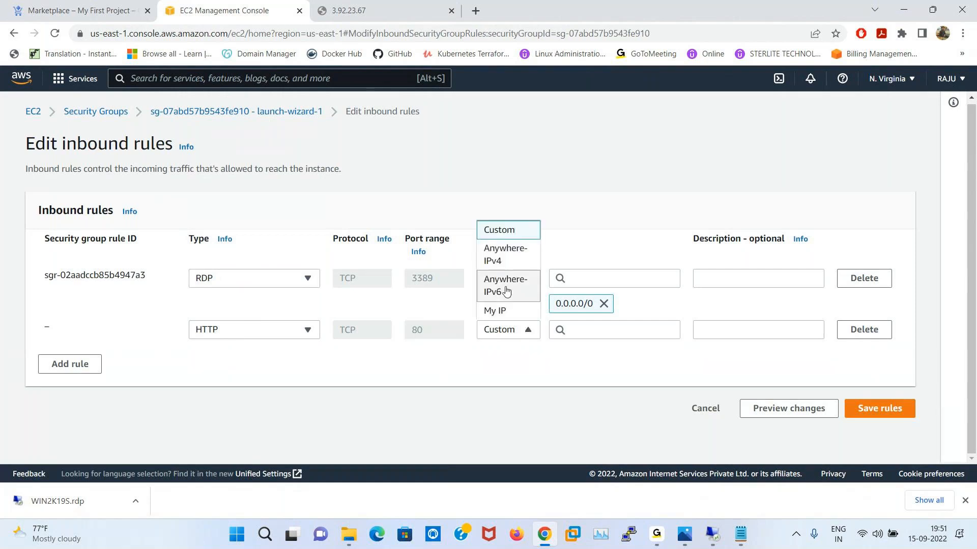
{"action": "left_click", "coordinate": [505, 249]}
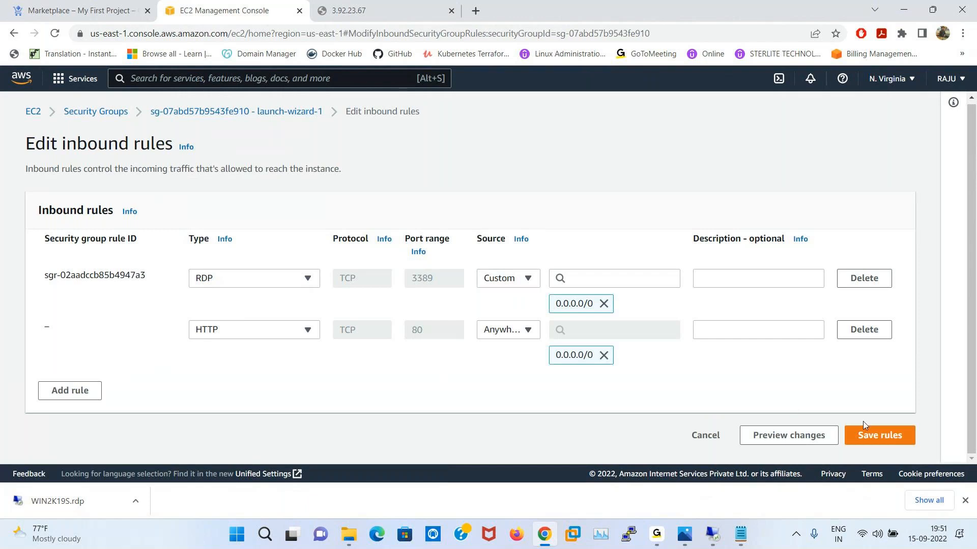
{"action": "left_click", "coordinate": [879, 436]}
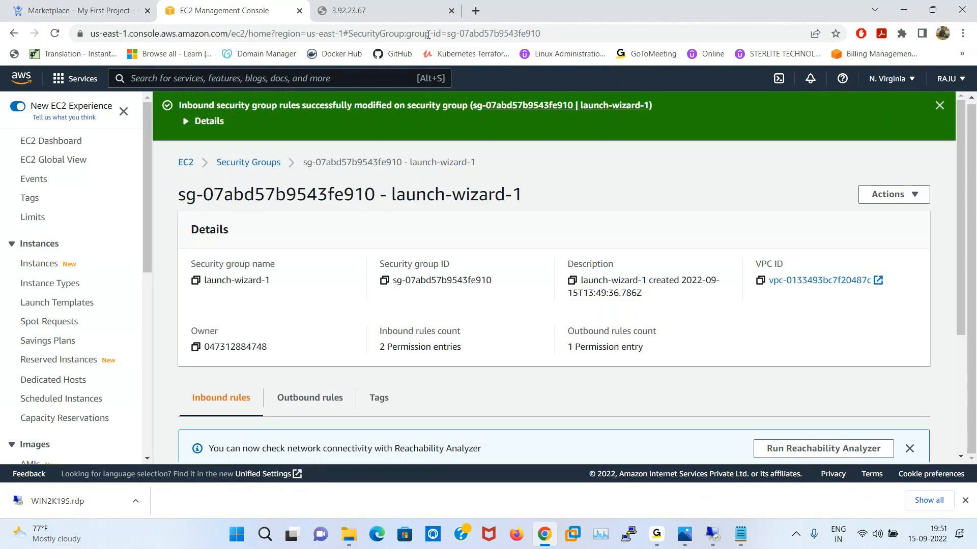
Reload the 3.92.23.67 page to test access to the web server again
{"action": "left_click", "coordinate": [356, 10]}
{"action": "left_click", "coordinate": [55, 33]}
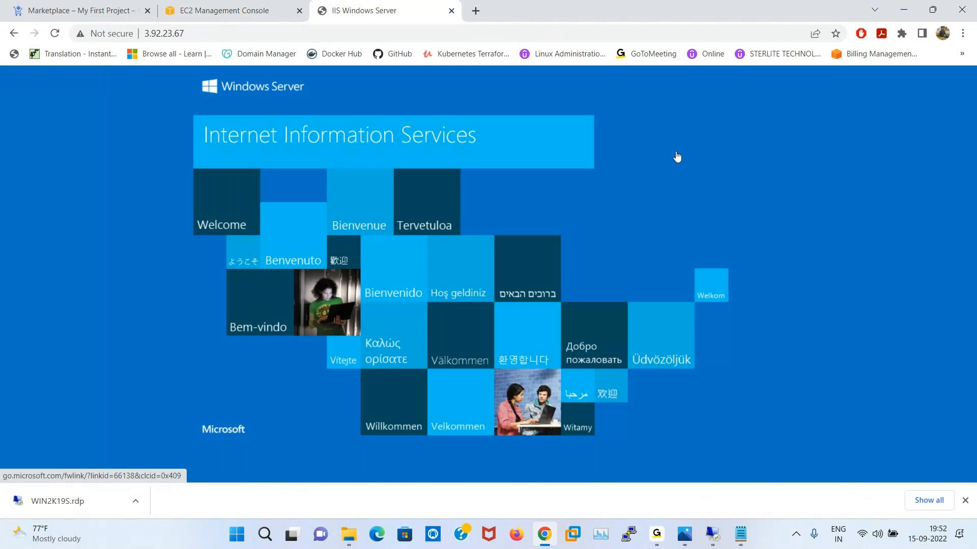
Switch to the Remote Desktop session and open the C:\inetpub\wwwroot folder in File Explorer
{"action": "left_click", "coordinate": [714, 544]}
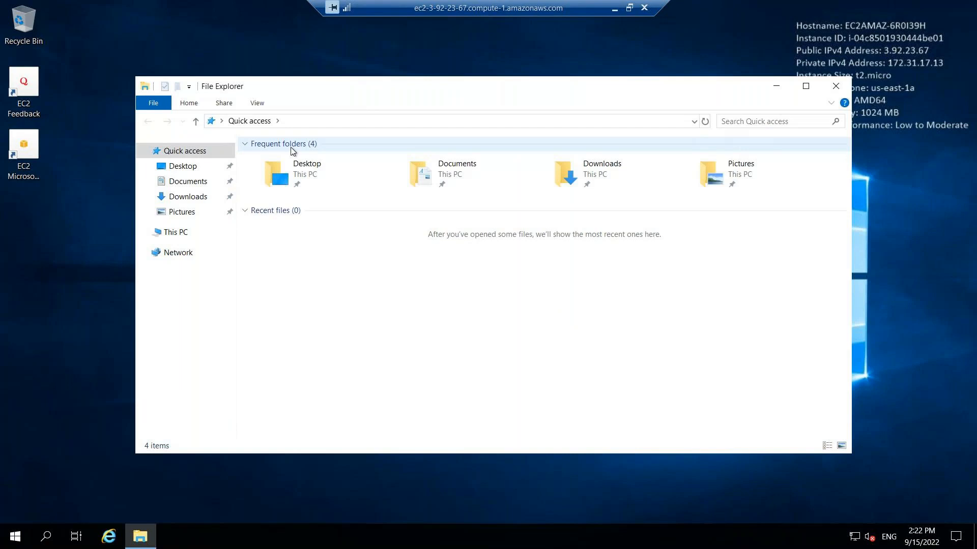
{"action": "left_click", "coordinate": [183, 238]}
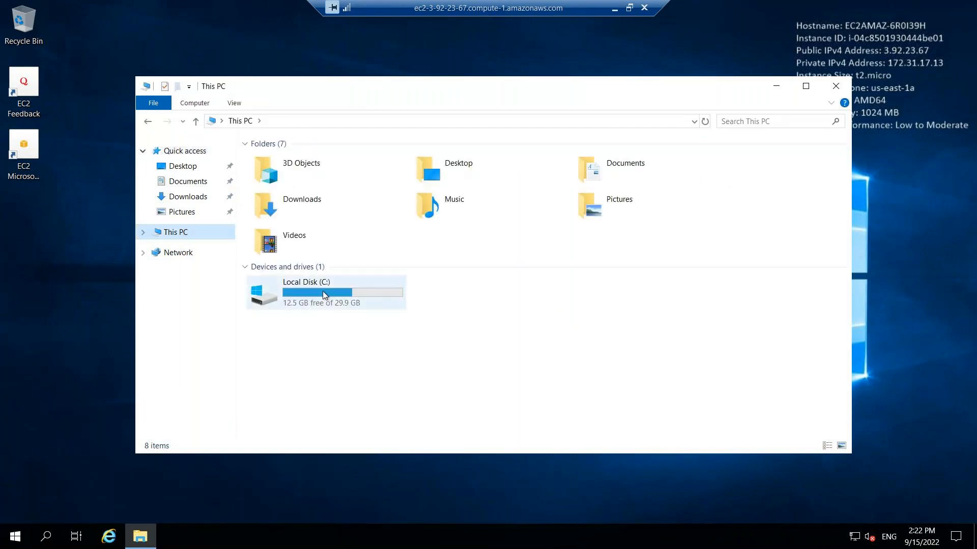
{"action": "double_click", "coordinate": [322, 291]}
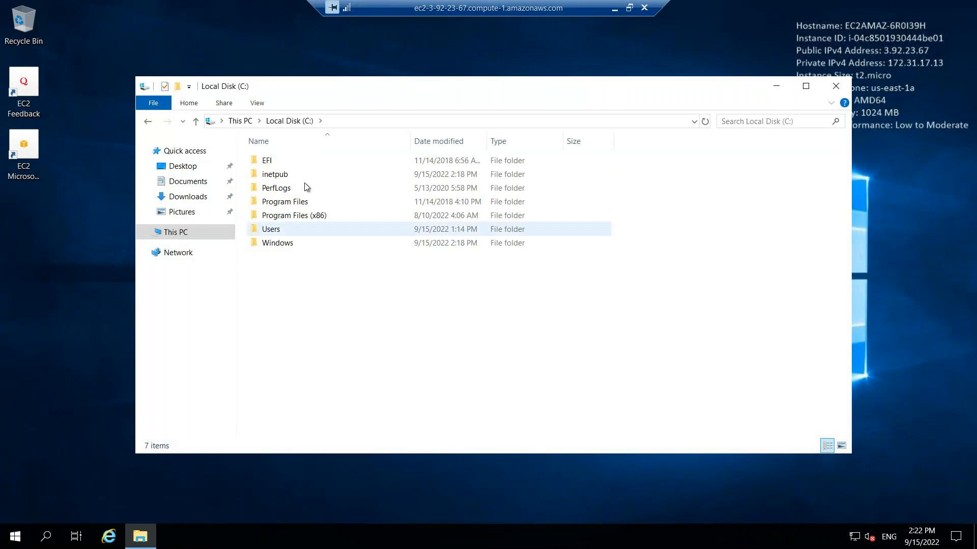
{"action": "left_click", "coordinate": [273, 178]}
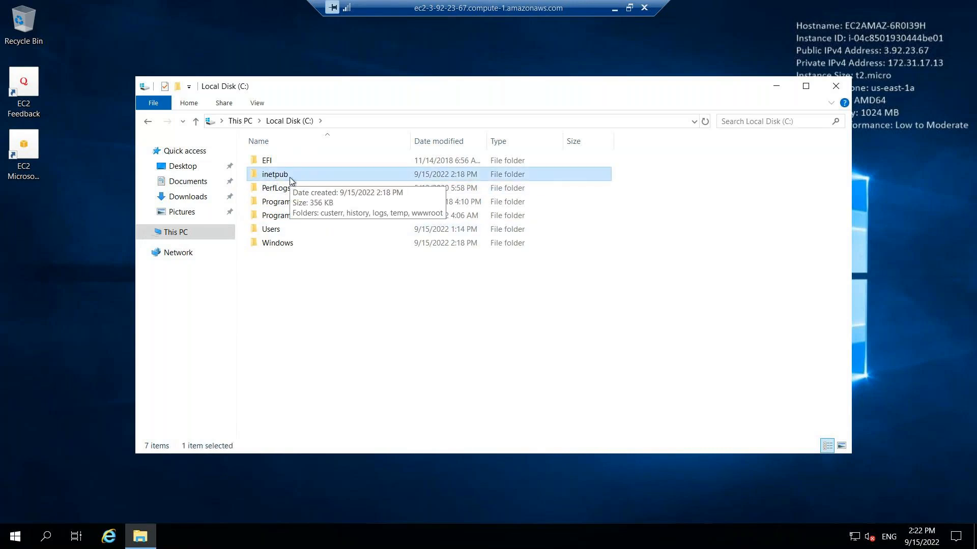
{"action": "double_click", "coordinate": [279, 177]}
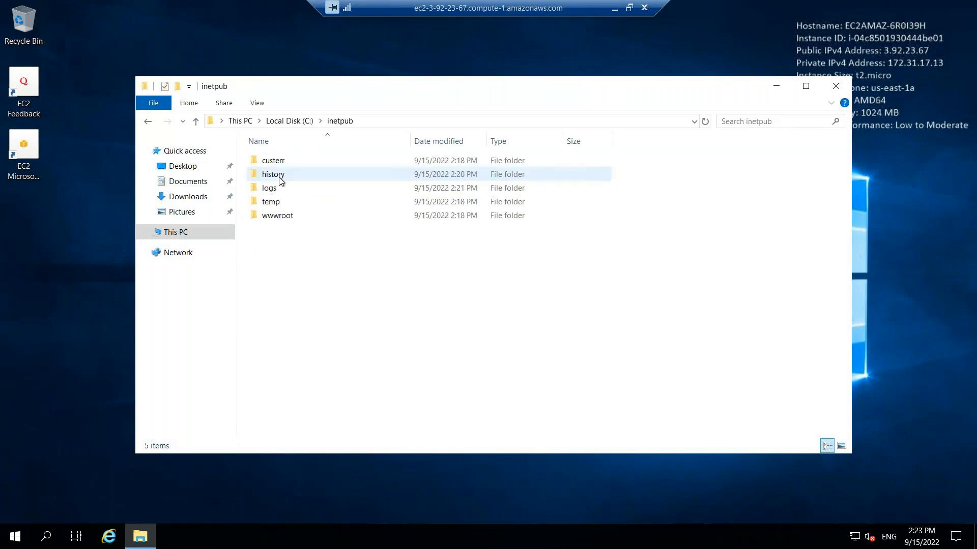
{"action": "left_click", "coordinate": [282, 217]}
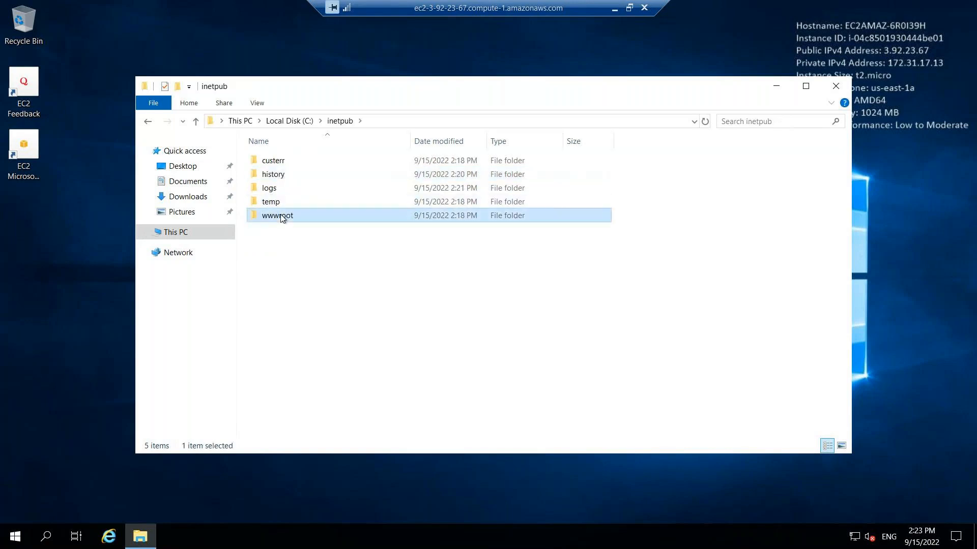
{"action": "double_click", "coordinate": [292, 217]}
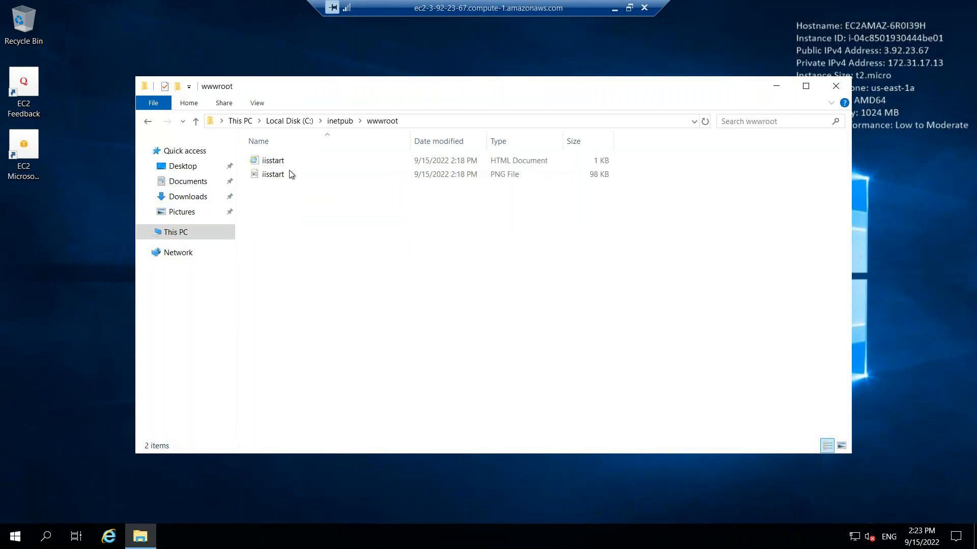
Move both iisstart files, the HTML document and the PNG image, from wwwroot to the desktop
{"action": "left_click", "coordinate": [280, 164]}
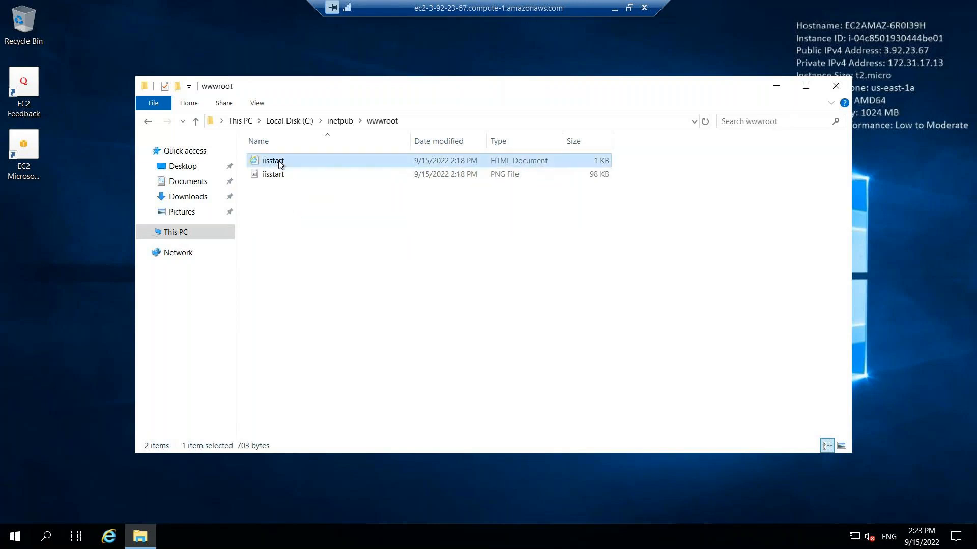
{"action": "left_click", "coordinate": [282, 177], "text": "shift"}
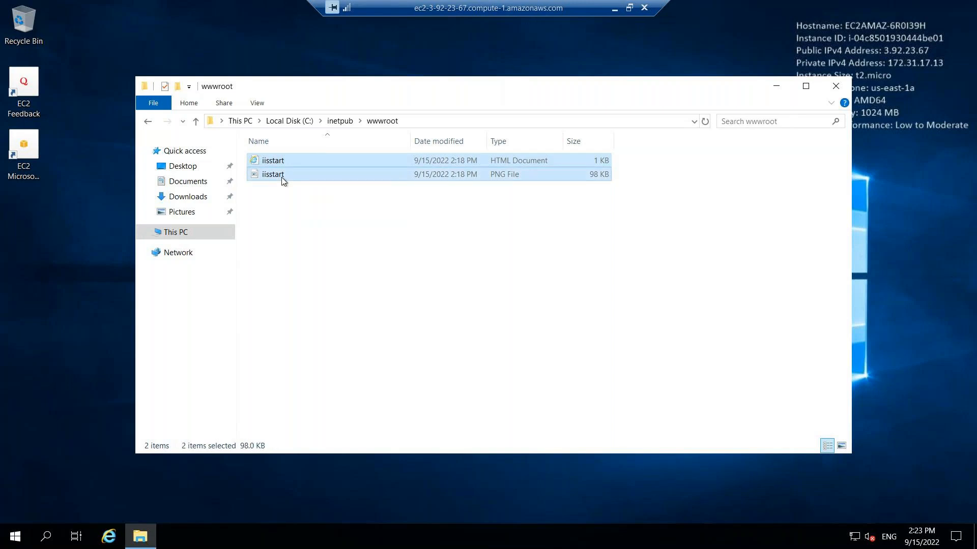
{"action": "left_click", "coordinate": [55, 237]}
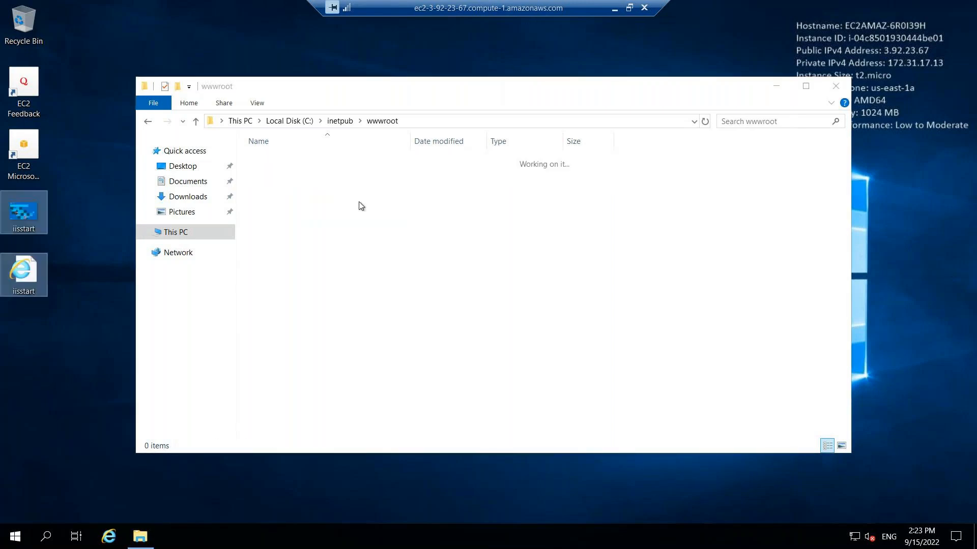
Reload the 3.92.23.67 page in the local browser to check the site without its default files, and return to the remote session
{"action": "left_click", "coordinate": [615, 8]}
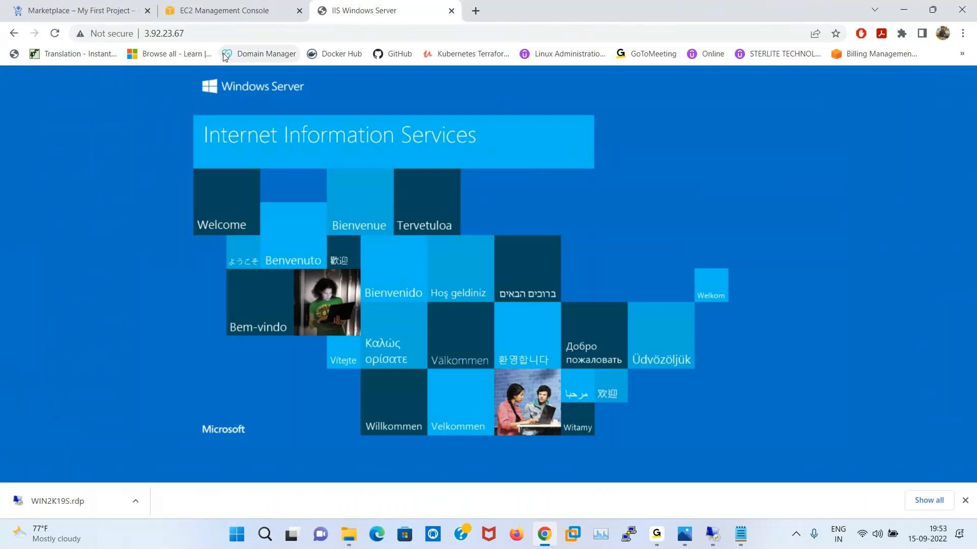
{"action": "left_click", "coordinate": [57, 35]}
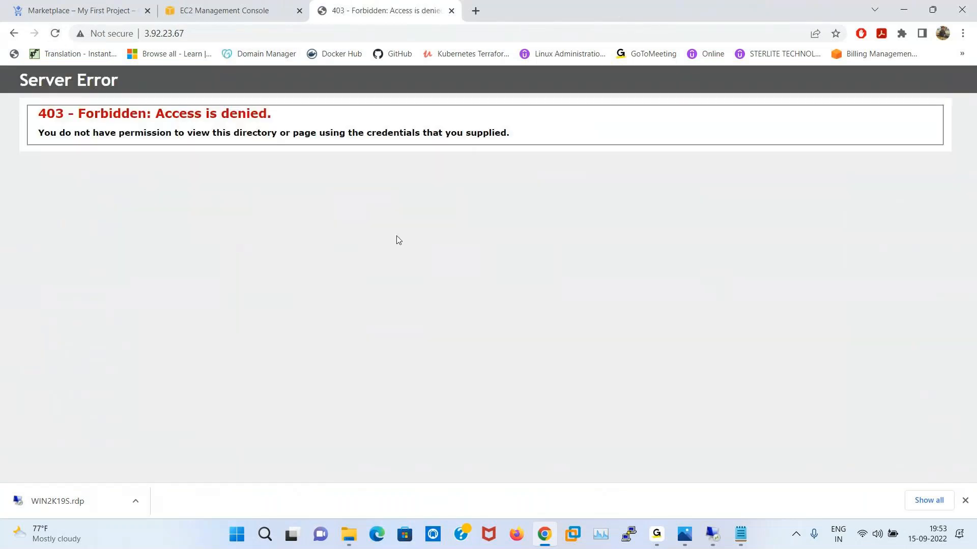
{"action": "key", "text": "alt+Tab"}
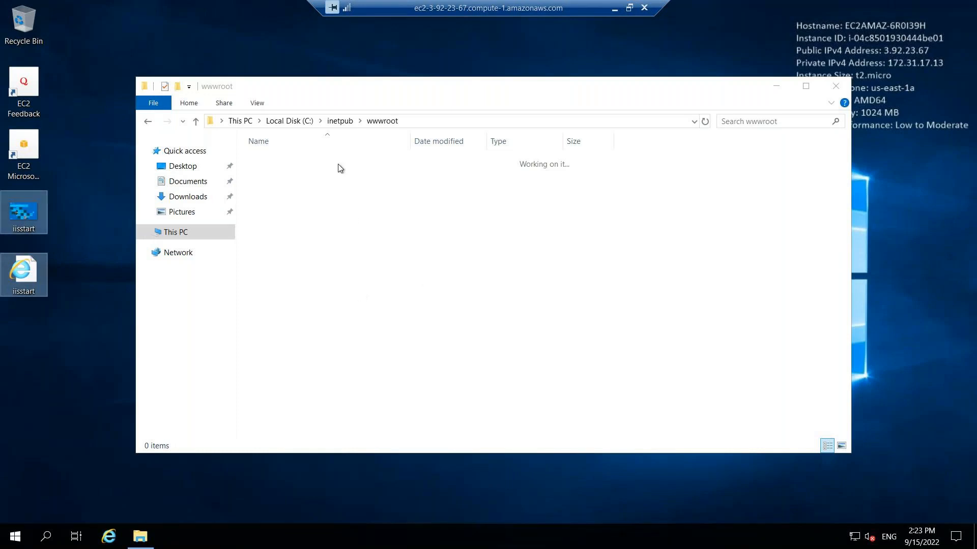
Create a new text document in the wwwroot folder and open it in Notepad
{"action": "left_click", "coordinate": [355, 226]}
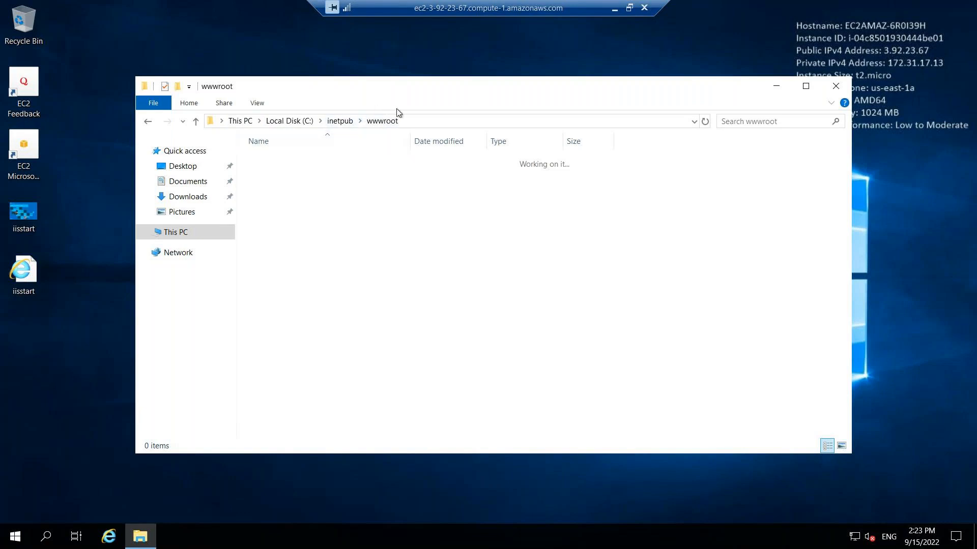
{"action": "right_click", "coordinate": [317, 225]}
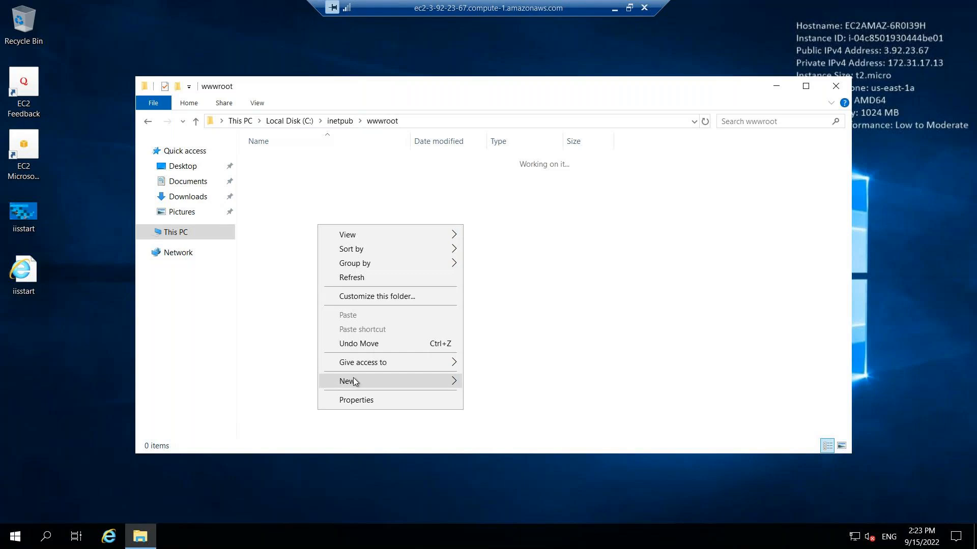
{"action": "mouse_move", "coordinate": [354, 378]}
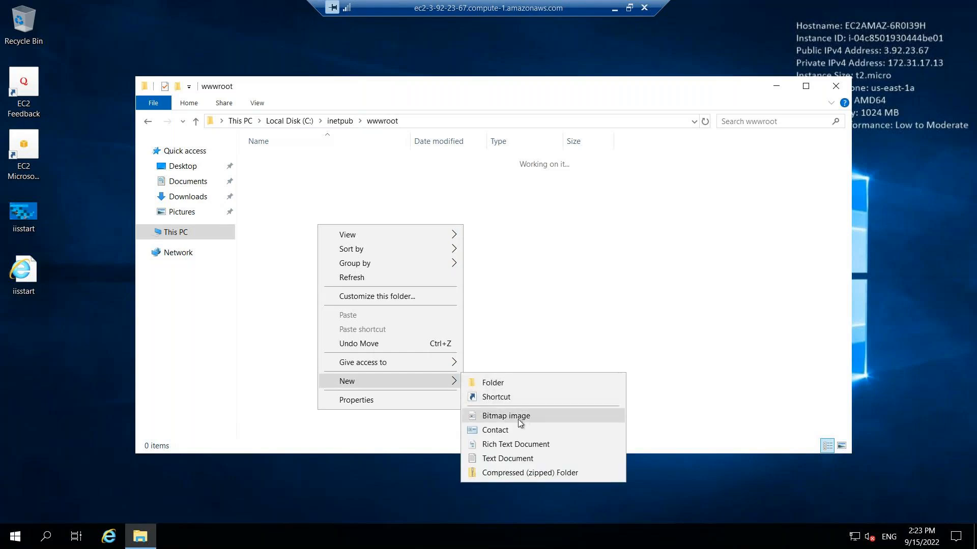
{"action": "left_click", "coordinate": [493, 457]}
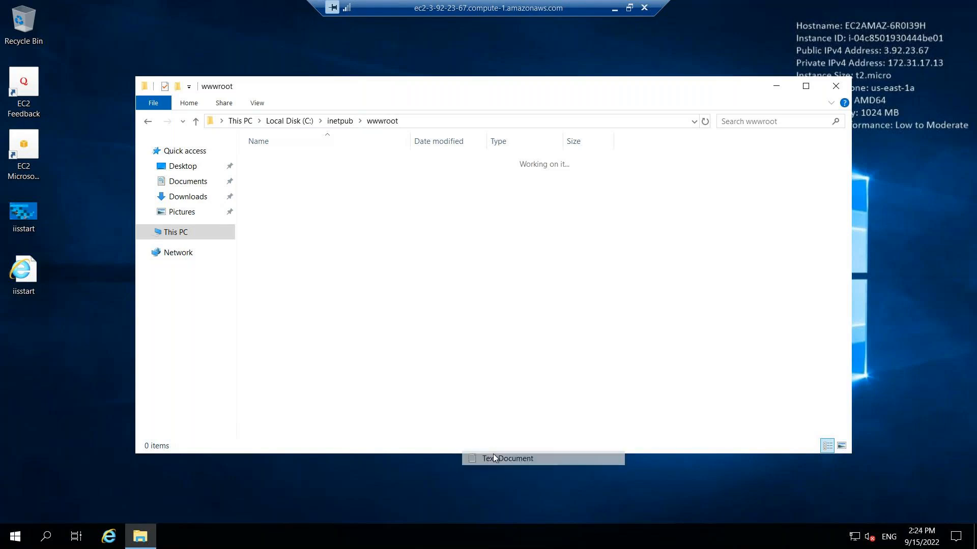
{"action": "left_click", "coordinate": [362, 257]}
{"action": "left_click", "coordinate": [362, 257]}
{"action": "double_click", "coordinate": [296, 161]}
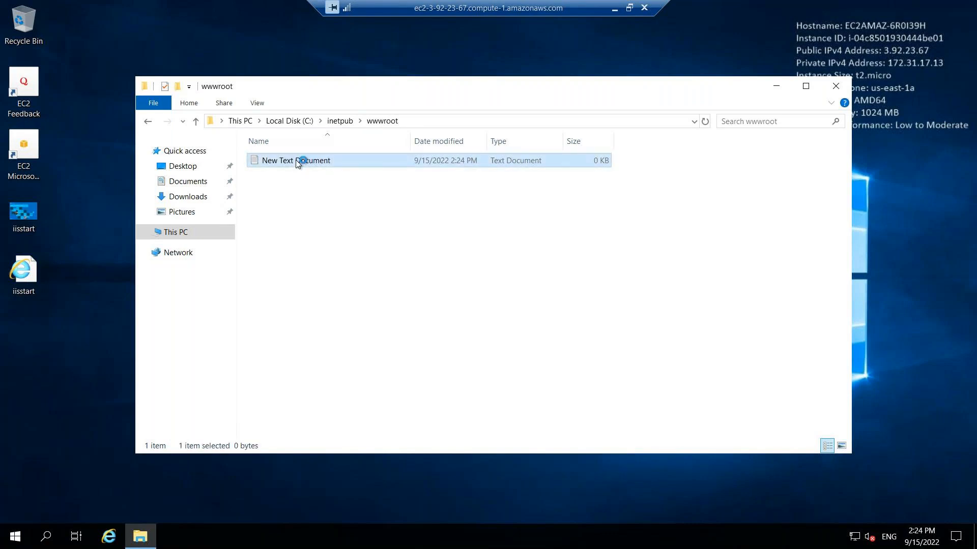
Write an HTML page with body attributes "bgcolor=red, text=blue" and a marquee H1 heading reading "WELCOME TO AWS...", closing all tags
{"action": "type", "text": "<html>"}
{"action": "key", "text": "Return"}
{"action": "type", "text": "<"}
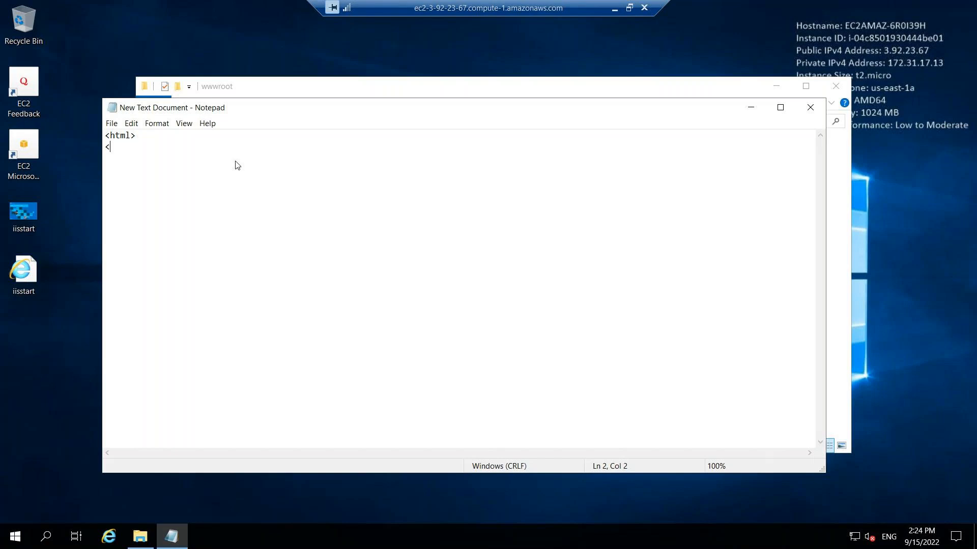
{"action": "type", "text": "body bgcolor=red, text=blue>"}
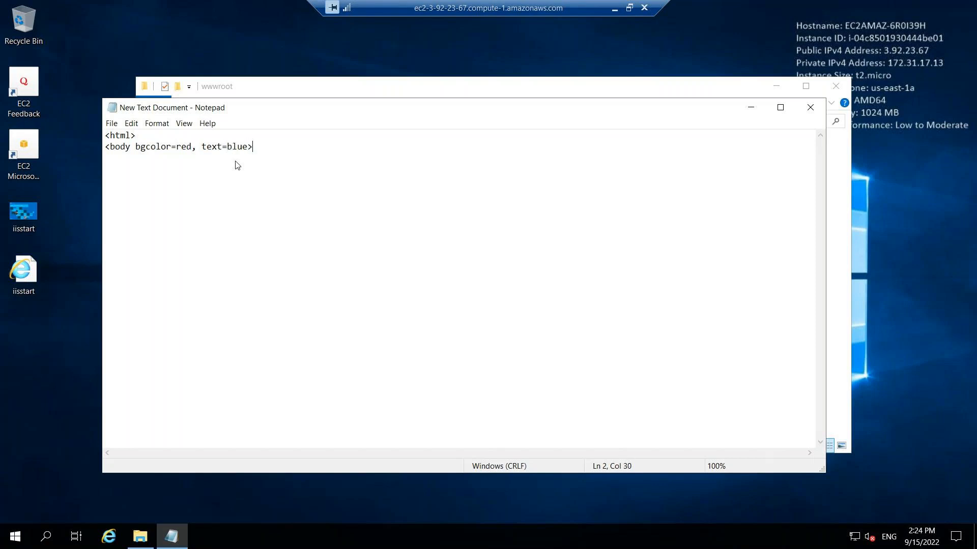
{"action": "key", "text": "Return"}
{"action": "type", "text": "<marquee><H1>WELCOME TO AWS...</H1></marqi"}
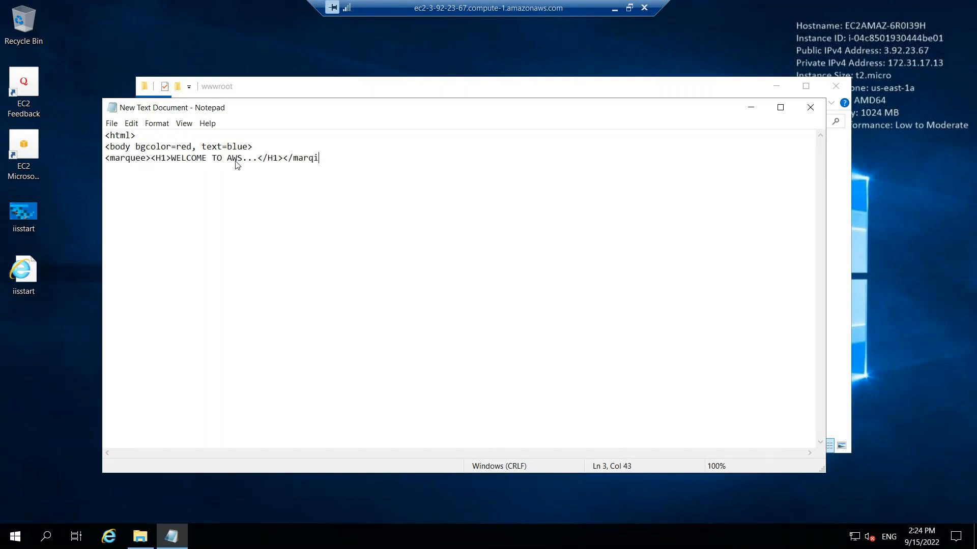
{"action": "key", "text": "BackSpace"}
{"action": "type", "text": "uee>"}
{"action": "key", "text": "Return"}
{"action": "type", "text": "</body>"}
{"action": "key", "text": "Return"}
{"action": "type", "text": "</html>"}
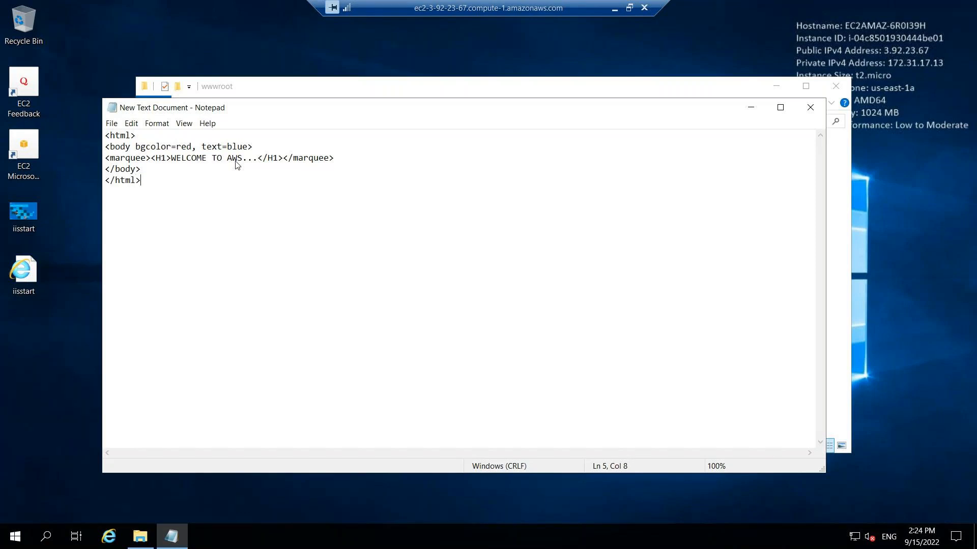
{"action": "key", "text": "Return"}
Save the page in wwwroot as index.html with file type All Files, and close Notepad
{"action": "left_click", "coordinate": [110, 125]}
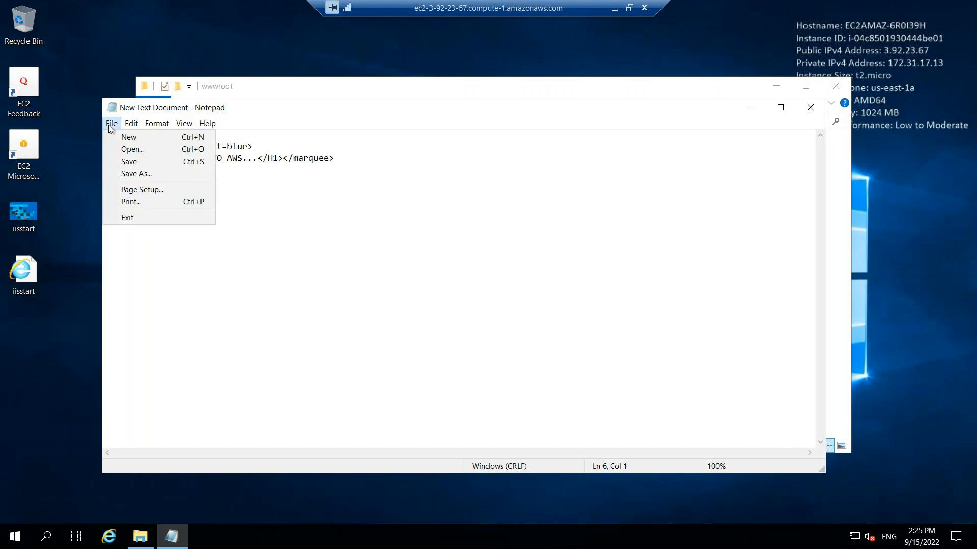
{"action": "left_click", "coordinate": [134, 175]}
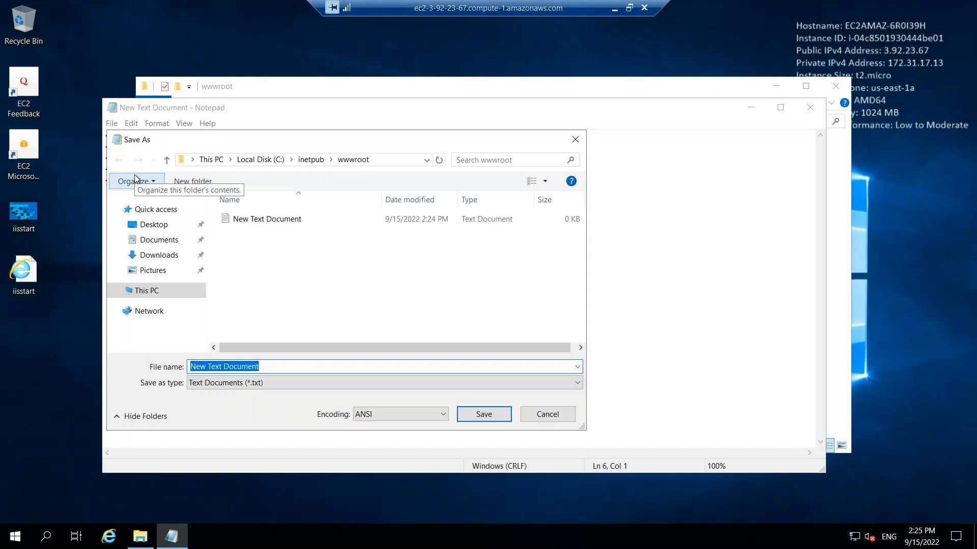
{"action": "left_click", "coordinate": [267, 384]}
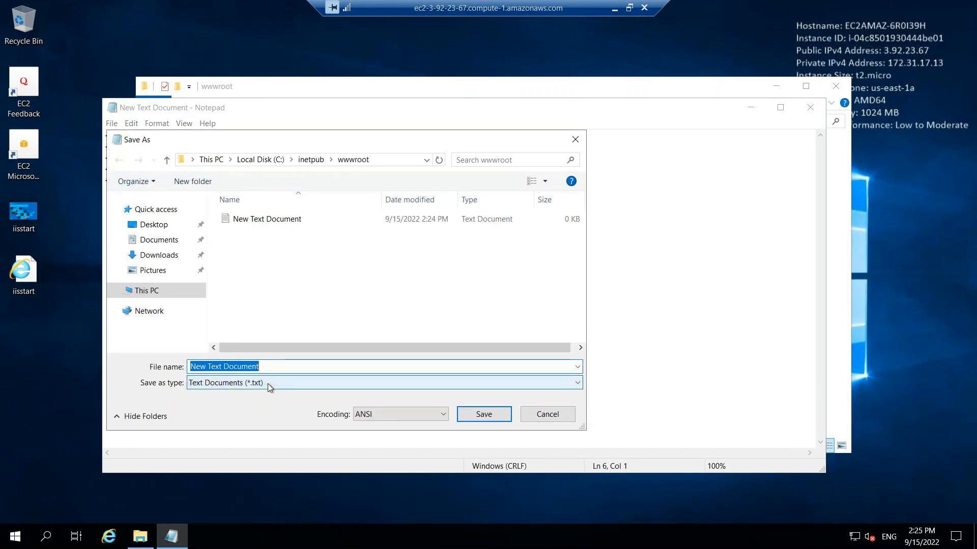
{"action": "left_click", "coordinate": [239, 407]}
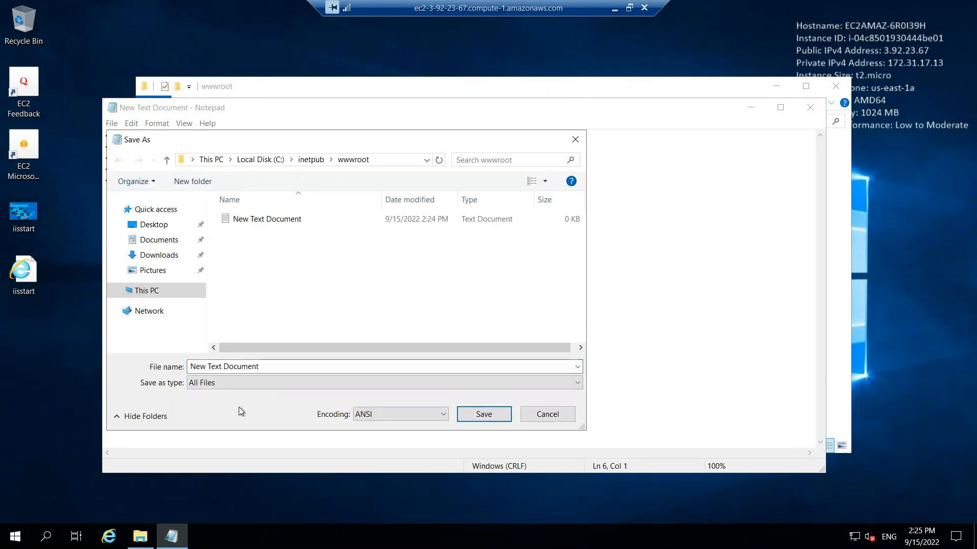
{"action": "left_click", "coordinate": [273, 367]}
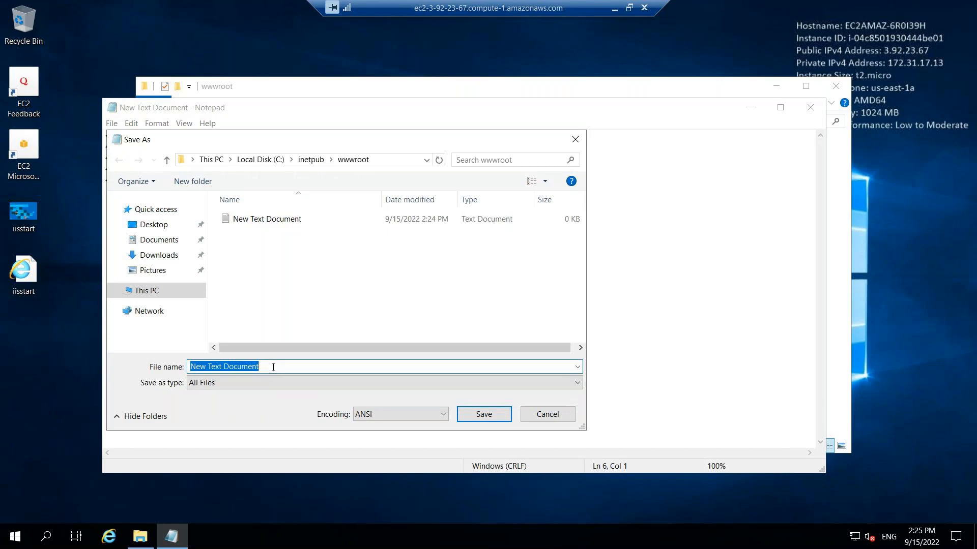
{"action": "type", "text": "inde"}
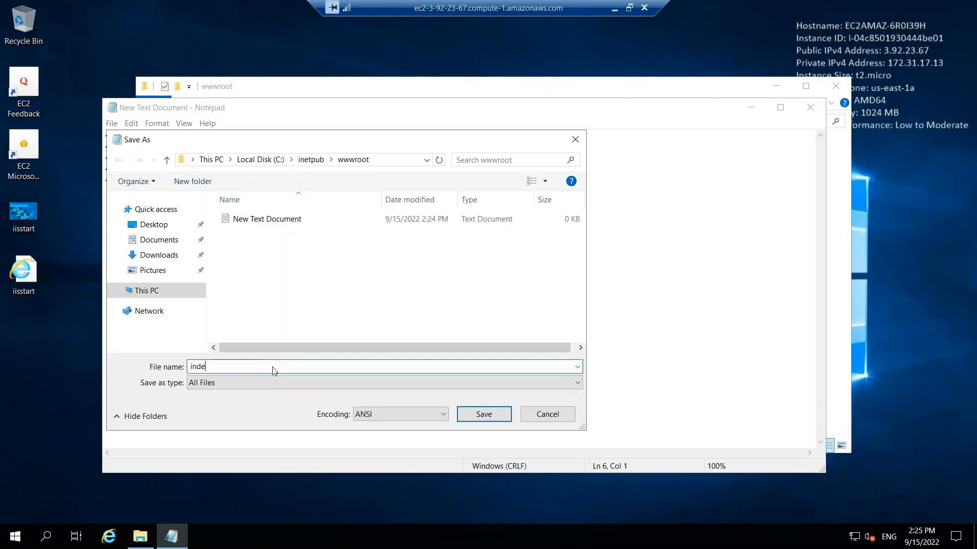
{"action": "type", "text": "x.html"}
{"action": "left_click", "coordinate": [494, 416]}
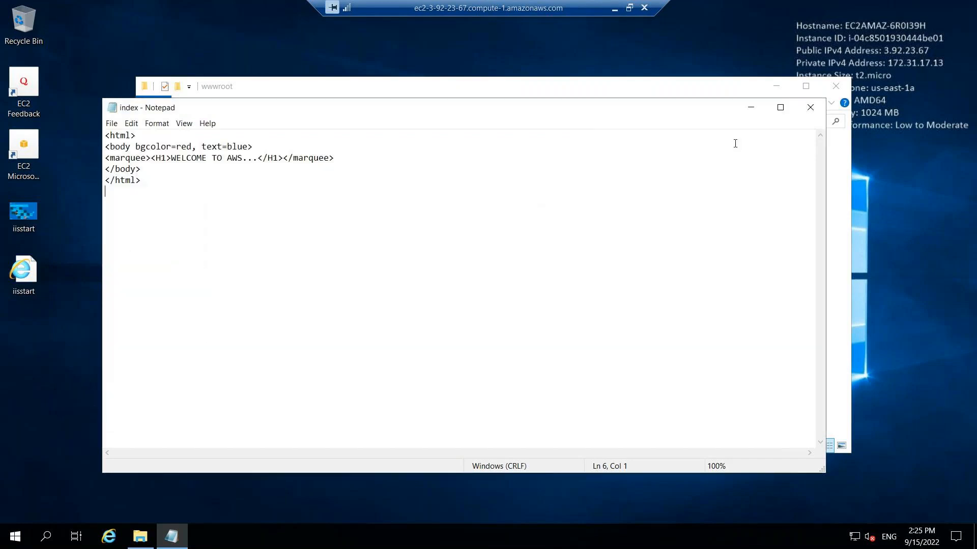
{"action": "left_click", "coordinate": [816, 109]}
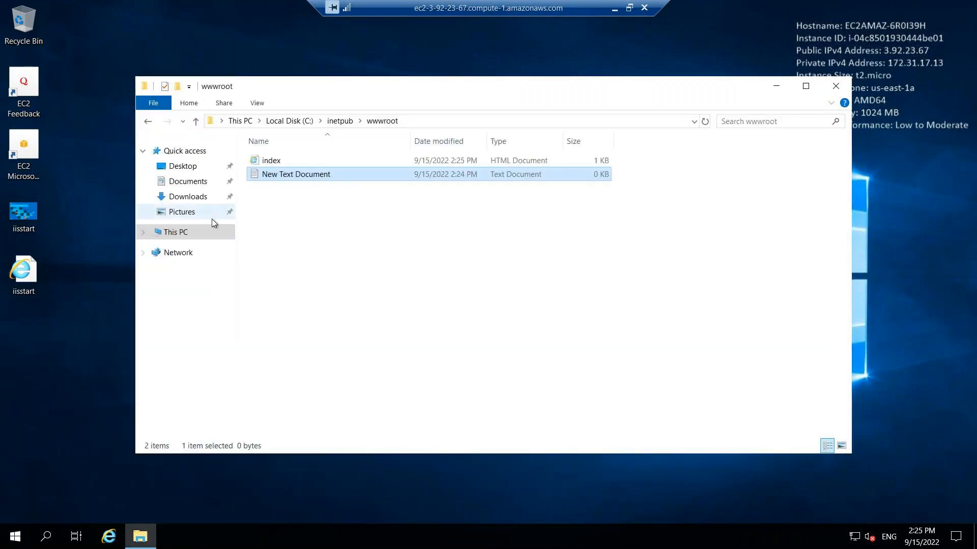
Delete the empty New Text Document from the wwwroot folder
{"action": "left_click", "coordinate": [277, 161]}
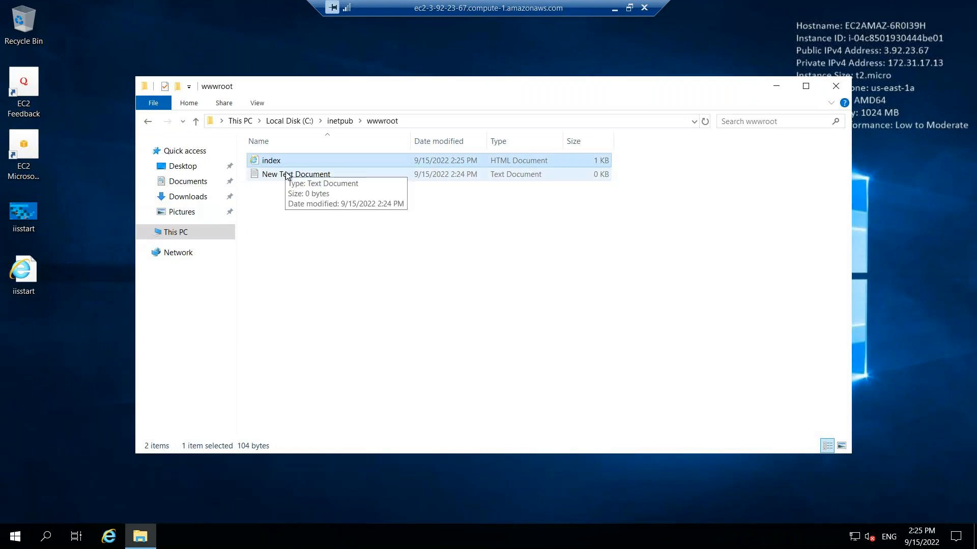
{"action": "left_click", "coordinate": [286, 176]}
{"action": "key", "text": "Delete"}
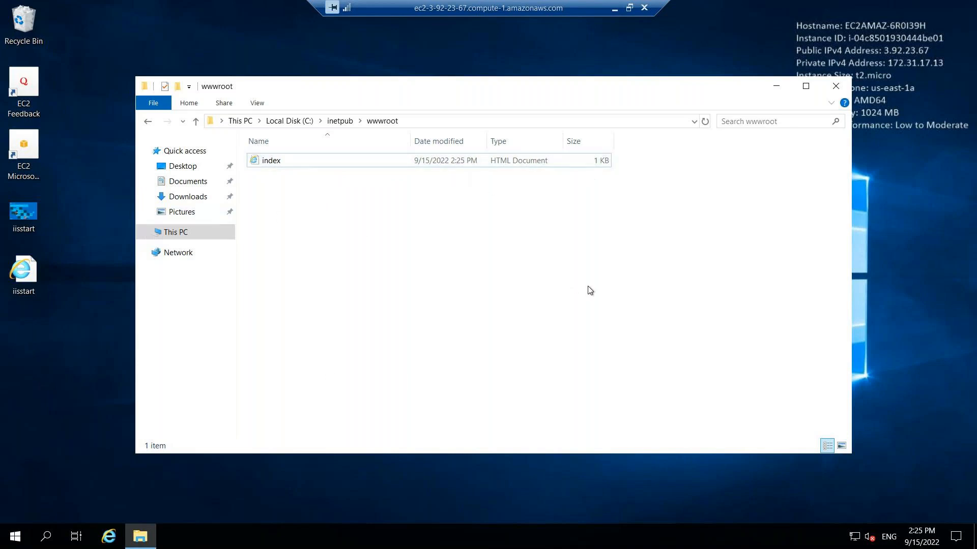
Reload 3.92.23.67 in the local browser to view the custom index page, and return to the remote session
{"action": "left_click", "coordinate": [614, 7]}
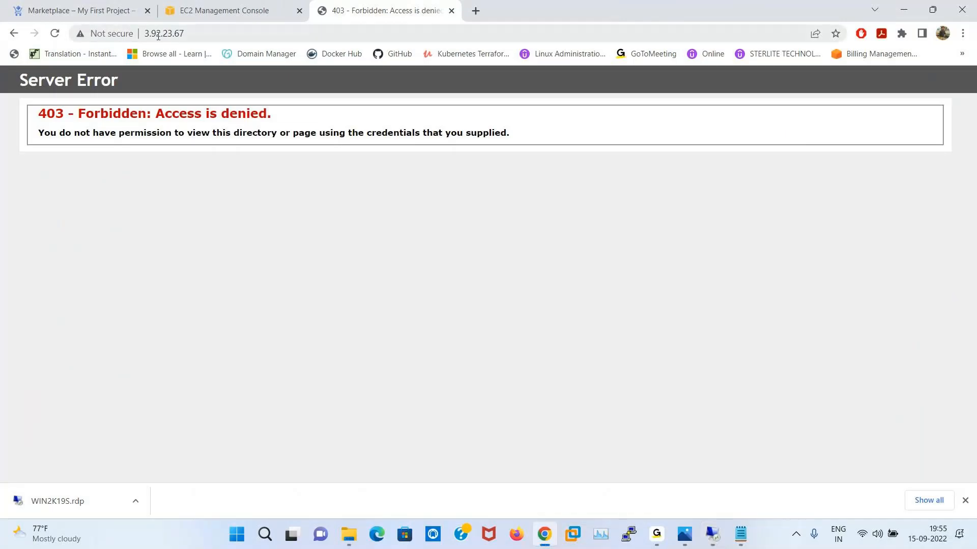
{"action": "left_click", "coordinate": [55, 35]}
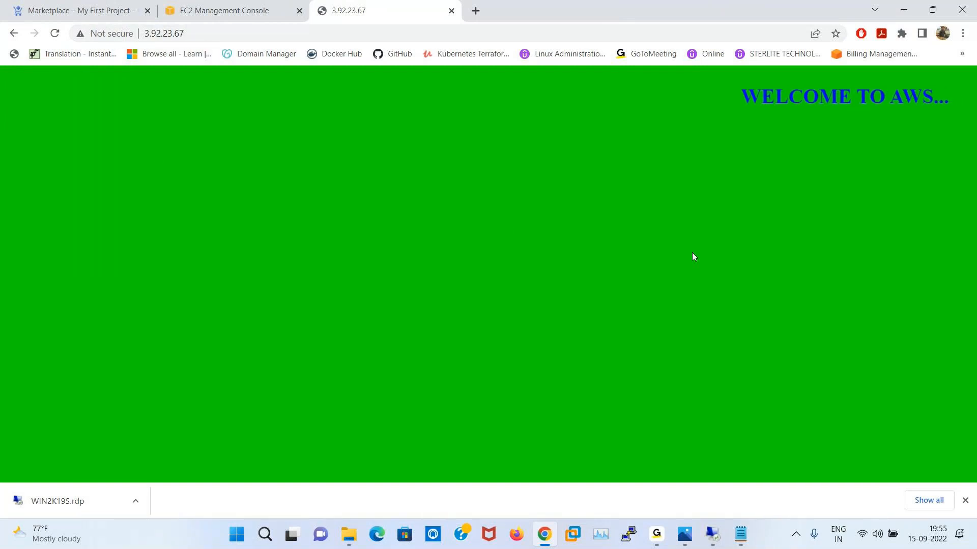
{"action": "key", "text": "alt+Tab"}
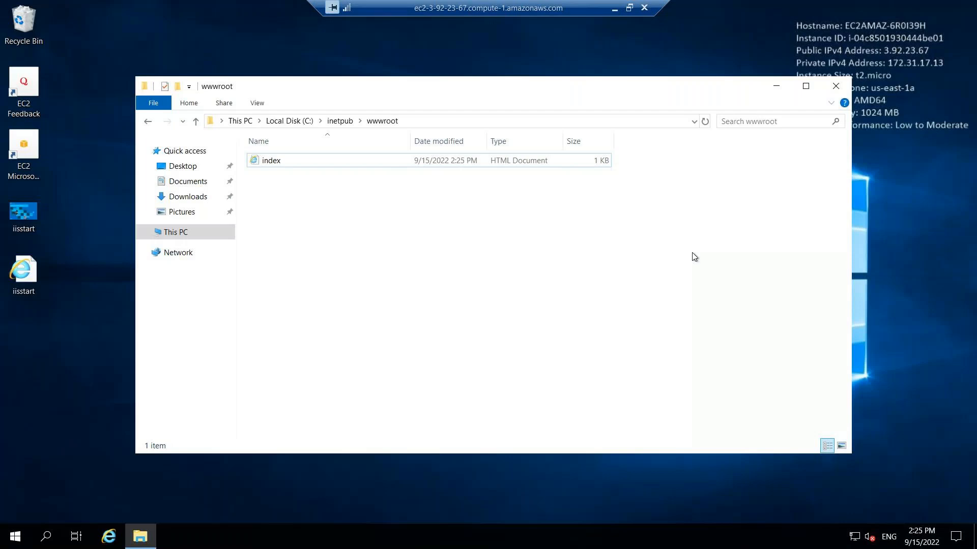
Open the index file in wwwroot with Notepad, keeping it set as the app that always opens .html files
{"action": "left_click", "coordinate": [282, 163]}
{"action": "right_click", "coordinate": [283, 163]}
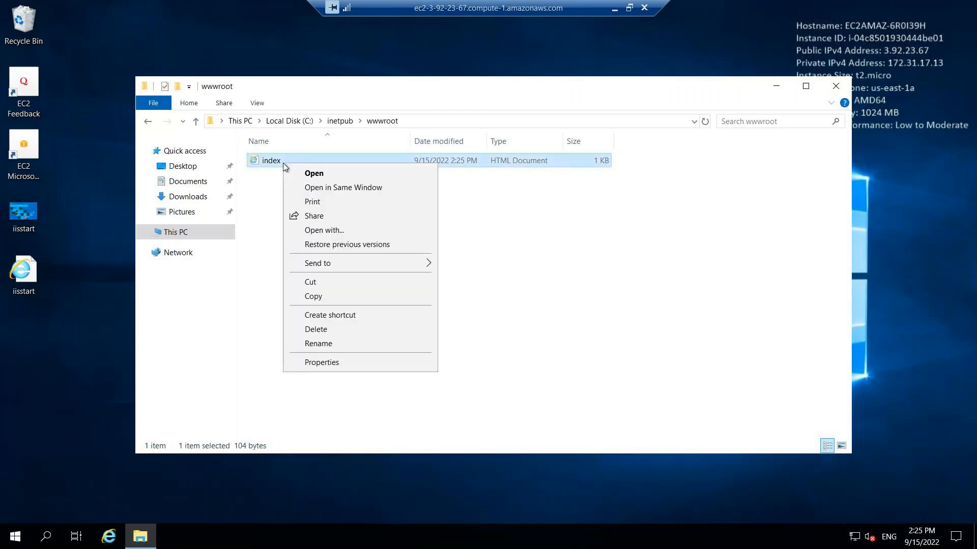
{"action": "left_click", "coordinate": [336, 230]}
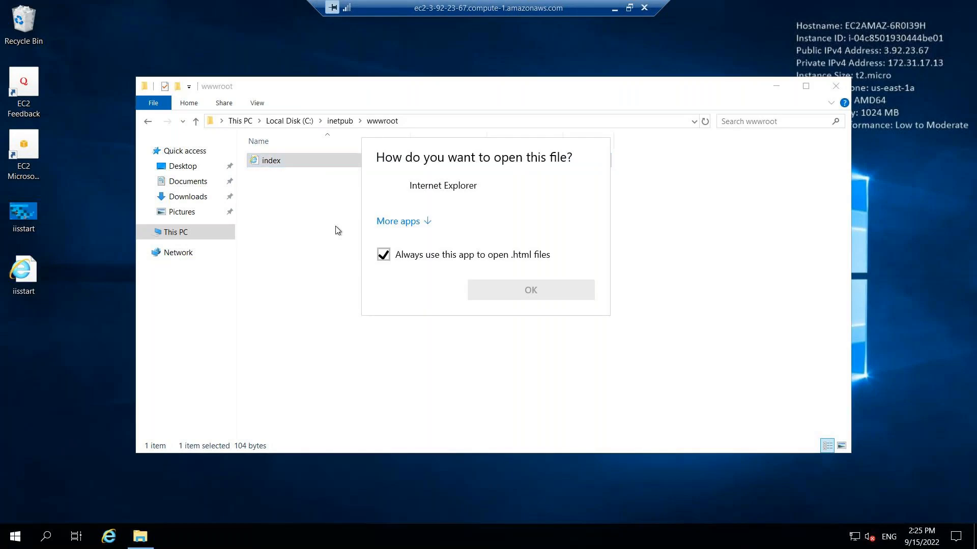
{"action": "left_click", "coordinate": [391, 224]}
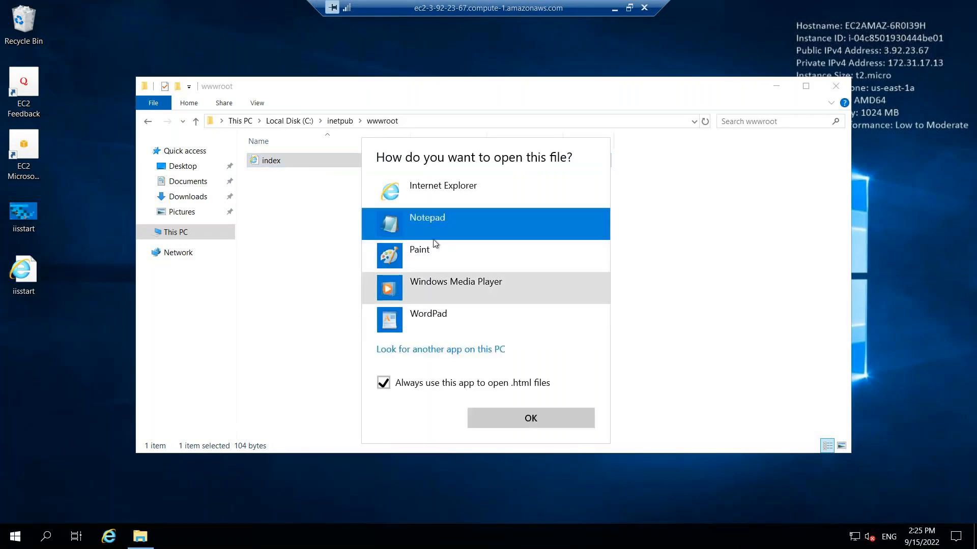
{"action": "left_click", "coordinate": [529, 416]}
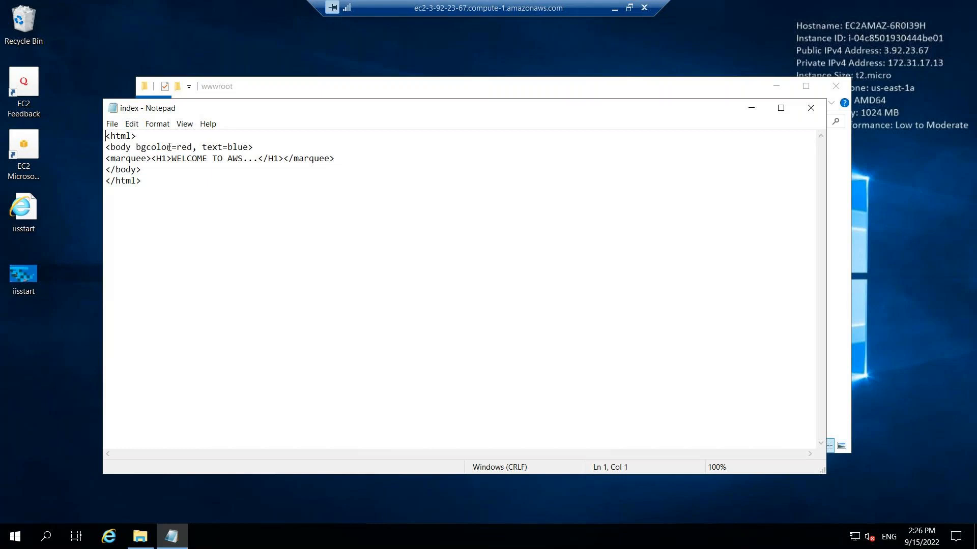
Retype the end of the bgcolor attribute name in the body tag and reload 3.92.23.67 in the local browser
{"action": "key", "text": "BackSpace"}
{"action": "type", "text": "ur"}
{"action": "key", "text": "BackSpace"}
{"action": "key", "text": "BackSpace"}
{"action": "type", "text": "r"}
{"action": "left_click", "coordinate": [610, 10]}
{"action": "left_click", "coordinate": [407, 31]}
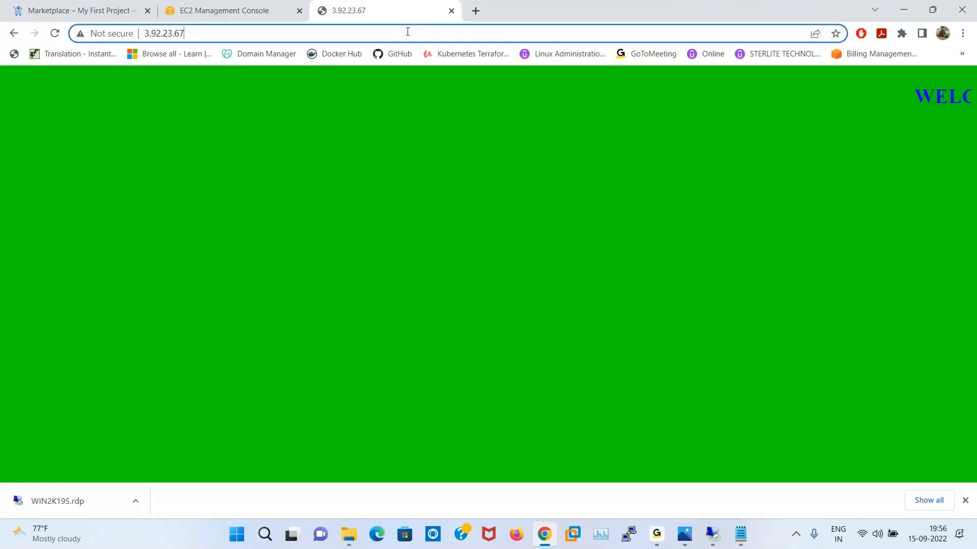
{"action": "key", "text": "Return"}
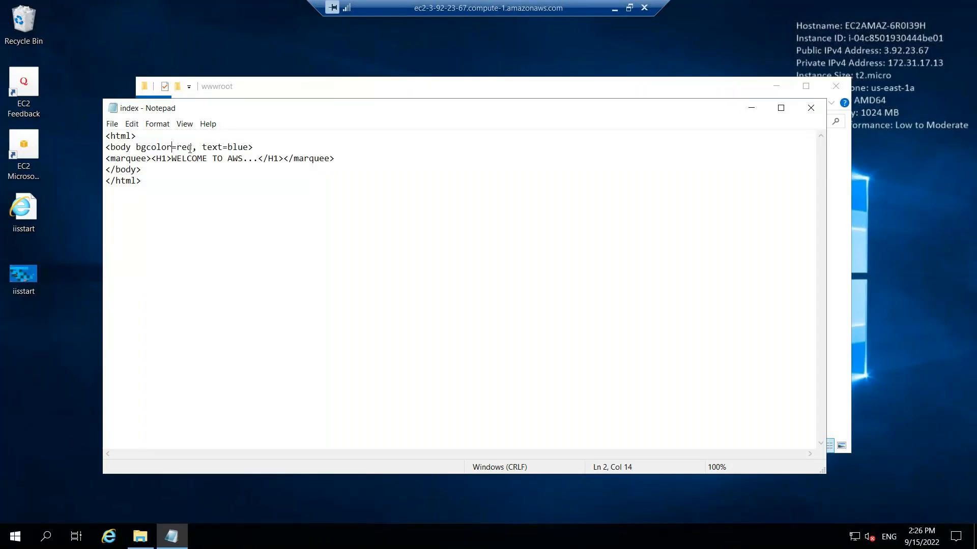
Remove the comma between bgcolor=red and text=blue in the body tag, and save the index file
{"action": "key", "text": "BackSpace"}
{"action": "key", "text": "BackSpace"}
{"action": "key", "text": "BackSpace"}
{"action": "type", "text": "d"}
{"action": "key", "text": "alt+Tab"}
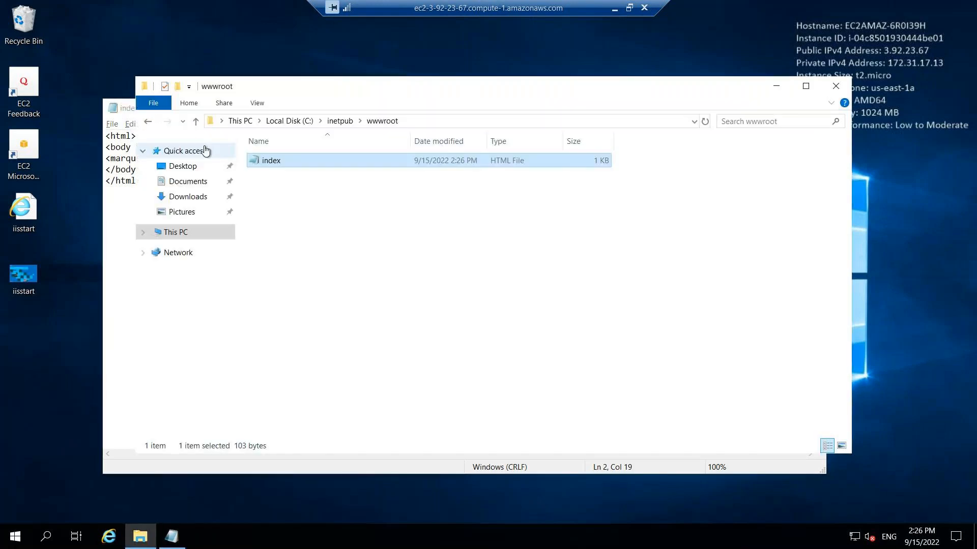
Reload 3.92.23.67 in the local browser to check the page's background colour, and return to the remote session
{"action": "left_click", "coordinate": [612, 8]}
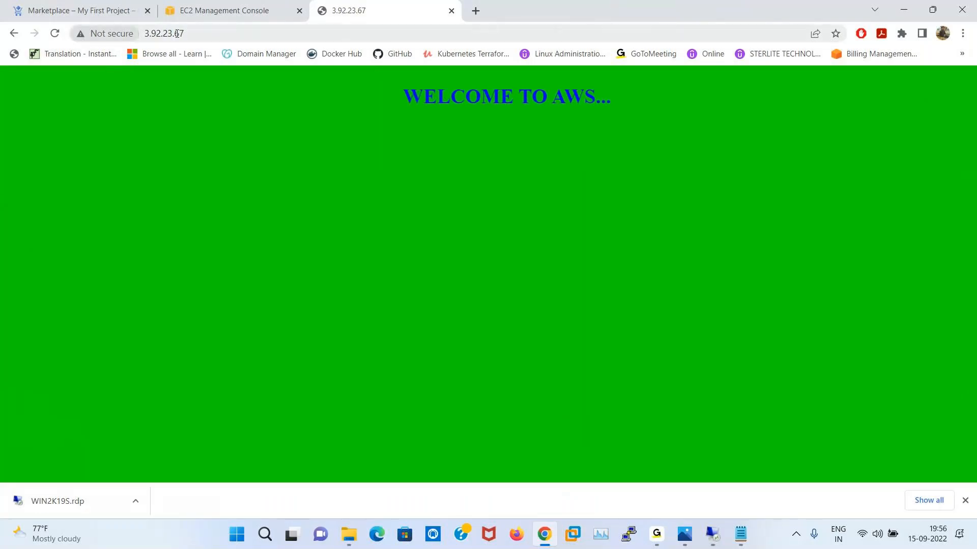
{"action": "left_click", "coordinate": [55, 33]}
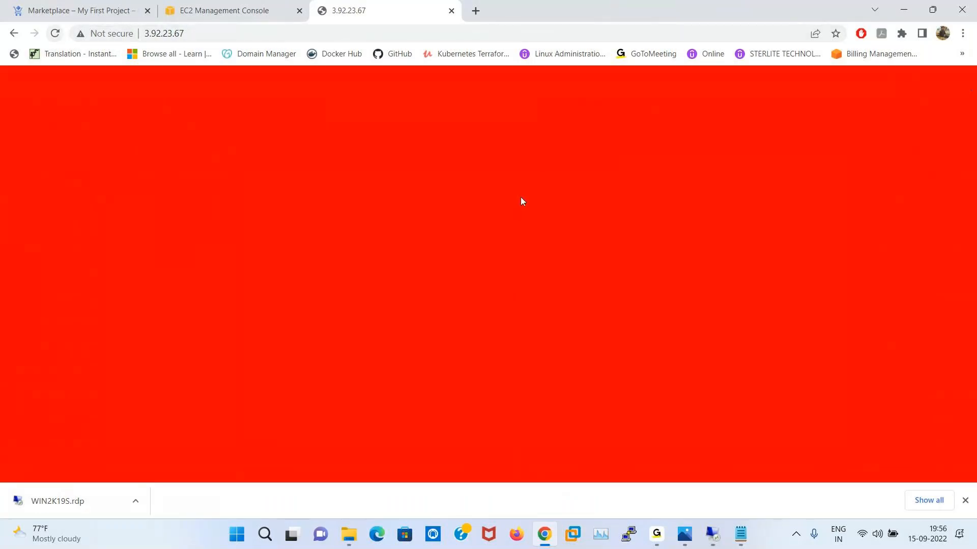
{"action": "key", "text": "alt+Tab"}
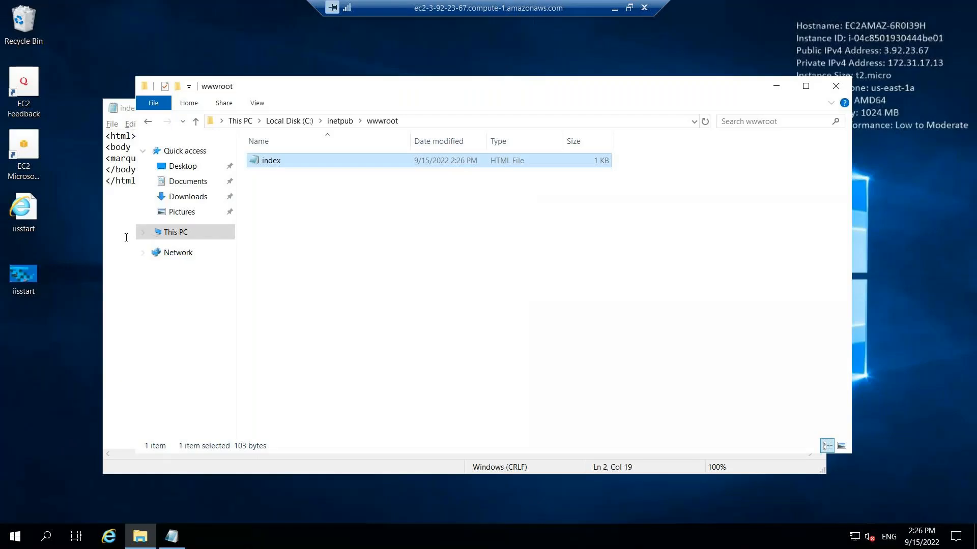
Close Notepad and the wwwroot folder window on the server, and minimize the remote session
{"action": "left_click", "coordinate": [126, 238]}
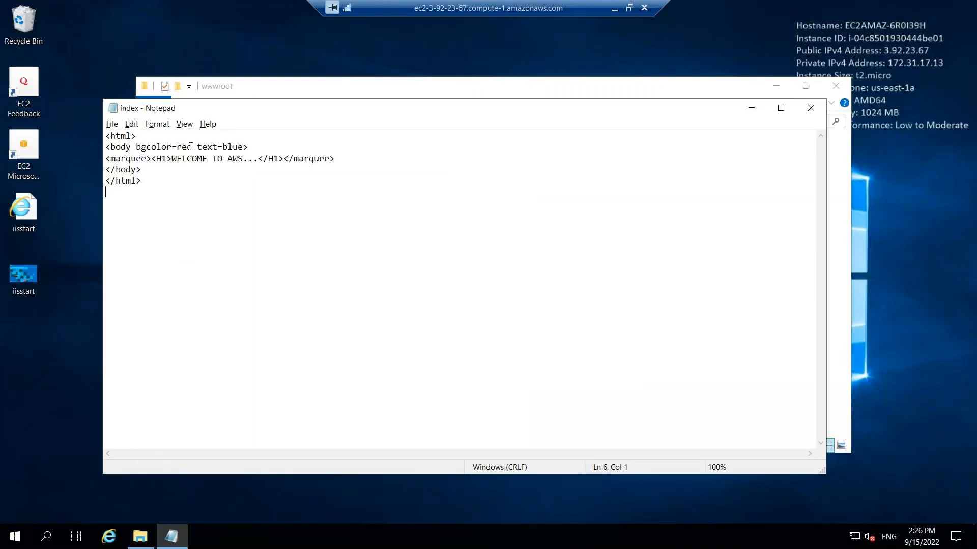
{"action": "left_click", "coordinate": [815, 114]}
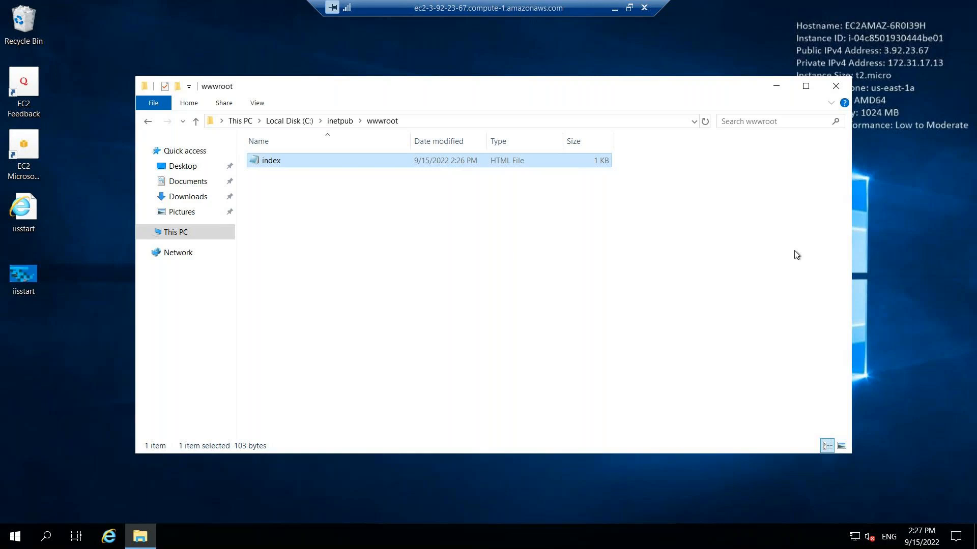
{"action": "left_click", "coordinate": [835, 86]}
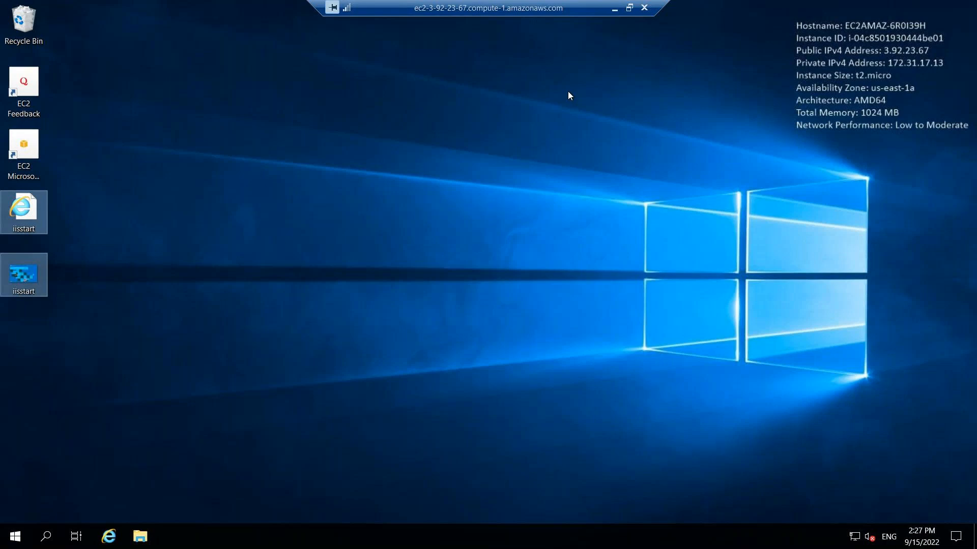
{"action": "left_click", "coordinate": [616, 13]}
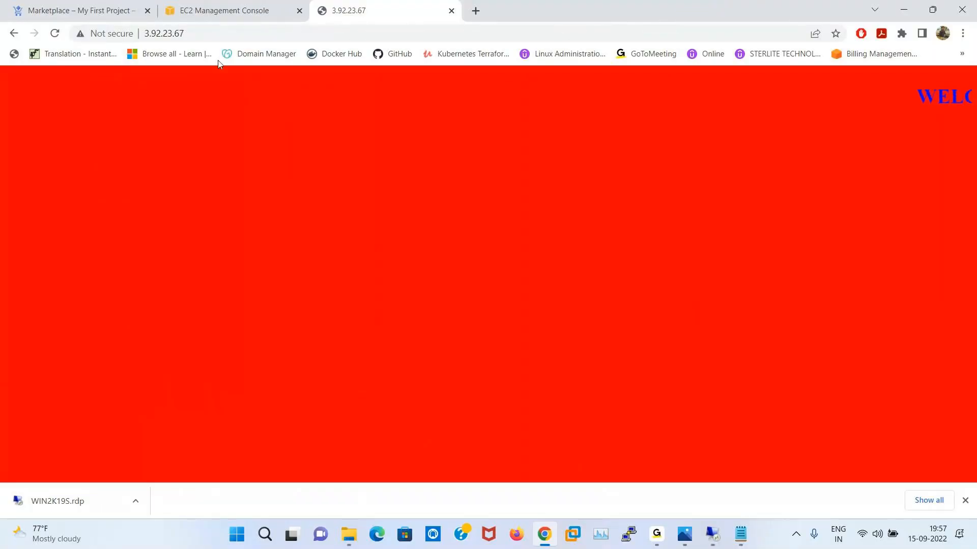
{"action": "left_click", "coordinate": [191, 33]}
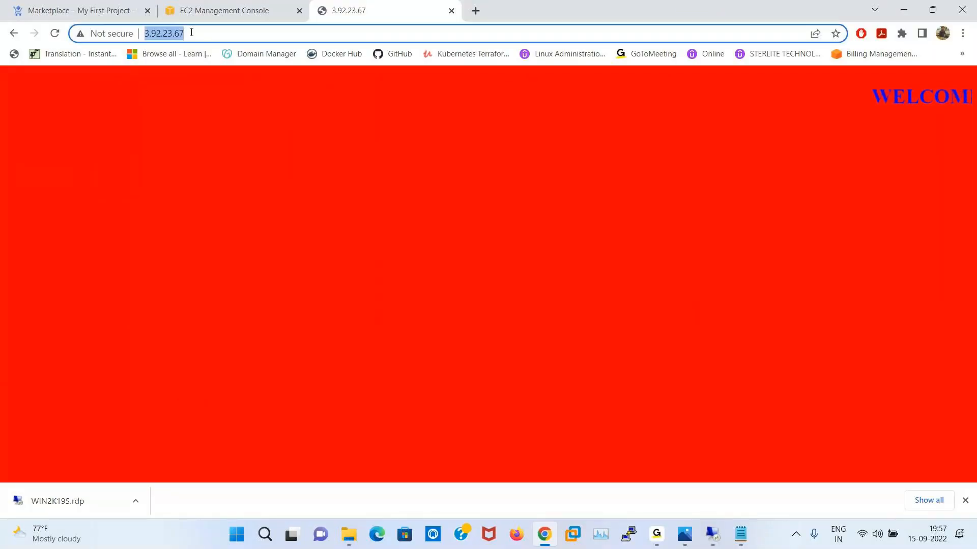
{"action": "left_click", "coordinate": [222, 36]}
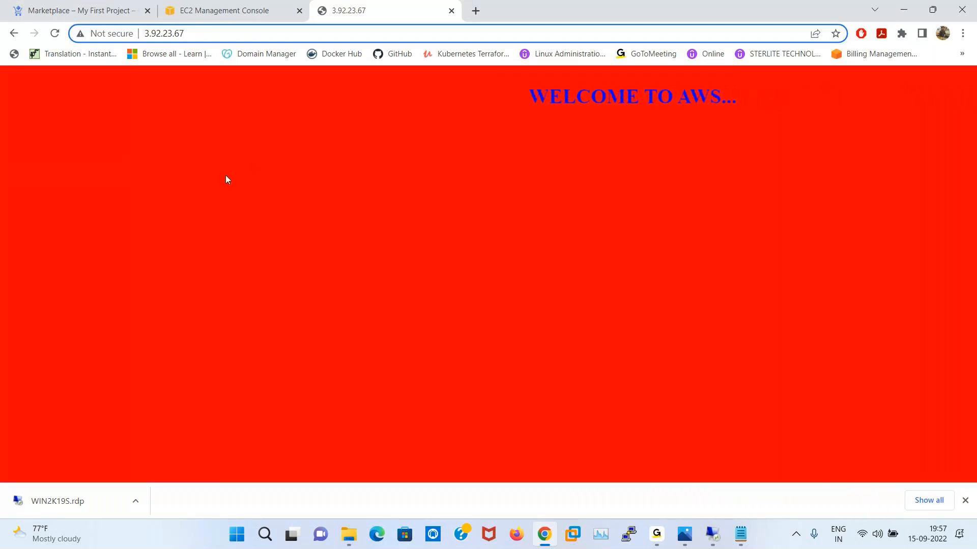
{"action": "left_click", "coordinate": [229, 31]}
{"action": "left_click", "coordinate": [229, 31]}
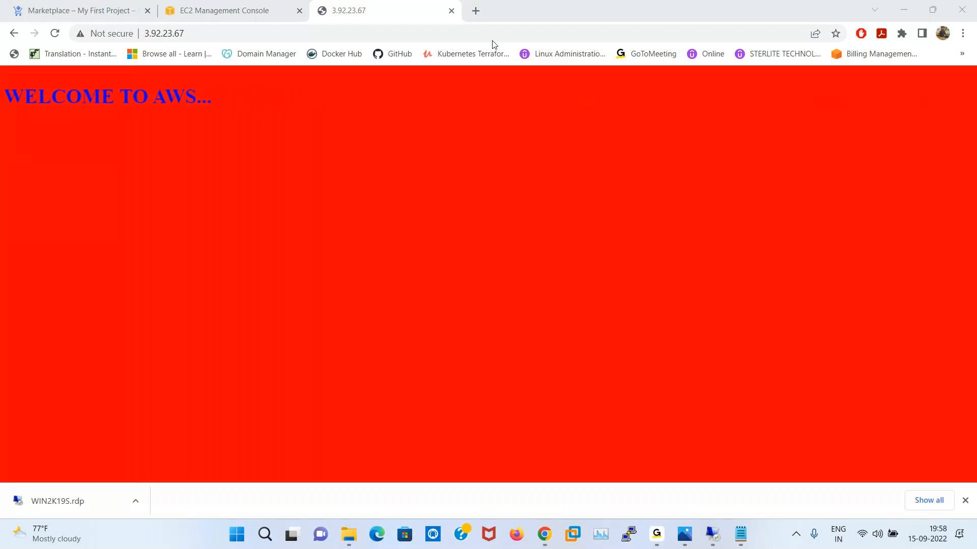
Close the browser tab showing the 3.92.23.67 page and open the Instances list in the EC2 console
{"action": "left_click", "coordinate": [452, 11]}
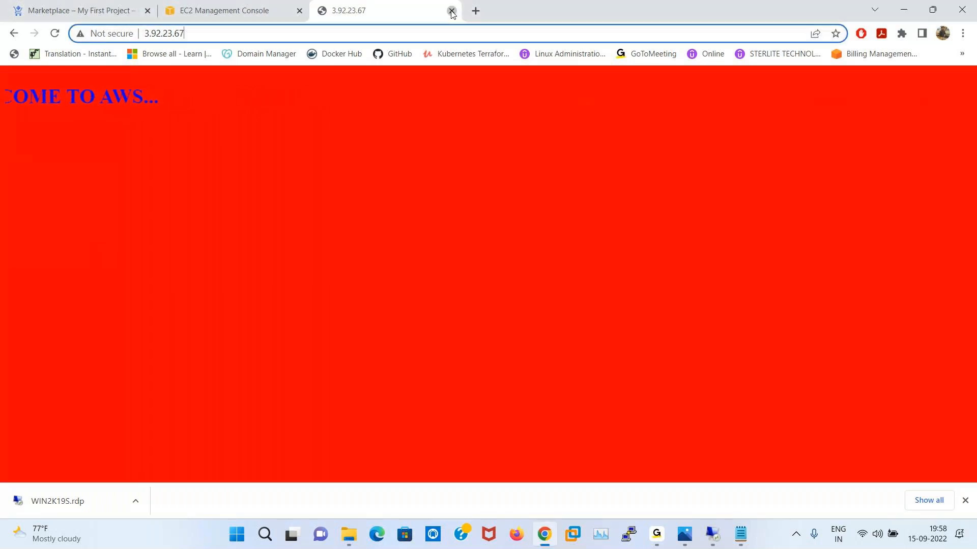
{"action": "left_click", "coordinate": [451, 12]}
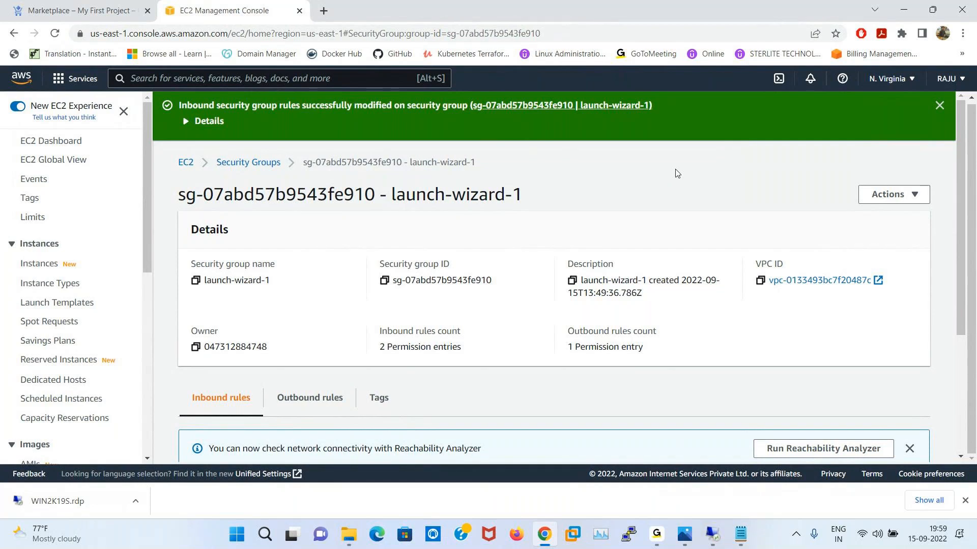
{"action": "left_click", "coordinate": [39, 265]}
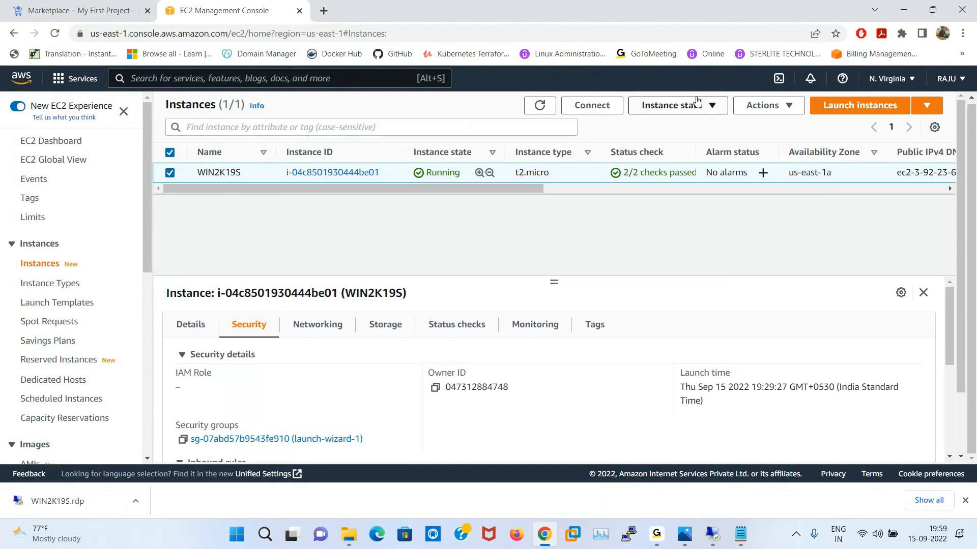
Terminate the WIN2K19S instance, confirm the termination, and refresh the instance list
{"action": "left_click", "coordinate": [712, 108]}
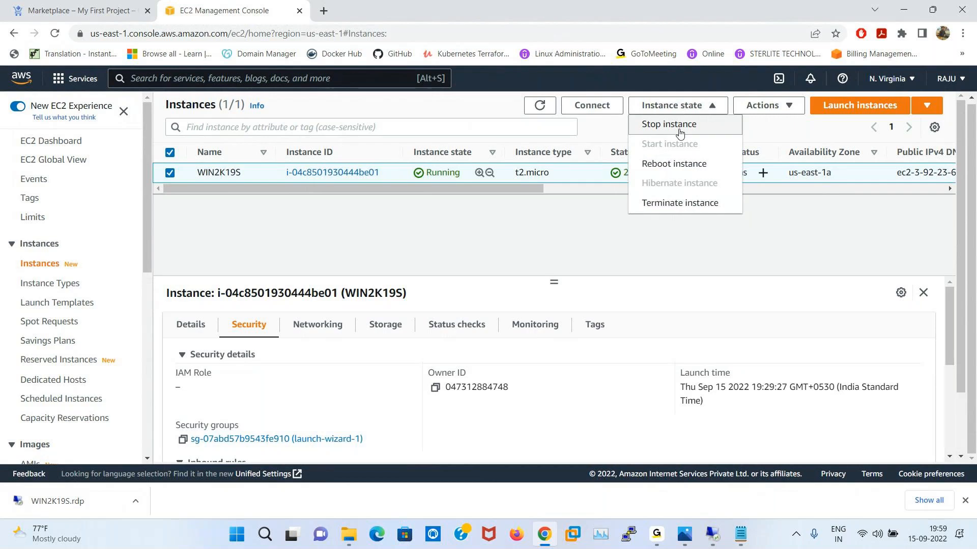
{"action": "left_click", "coordinate": [659, 211]}
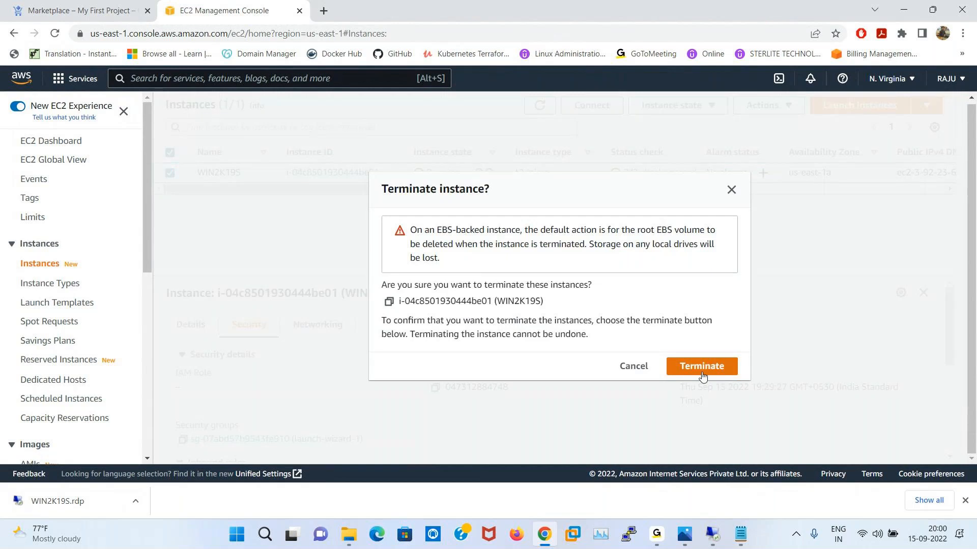
{"action": "left_click", "coordinate": [701, 366]}
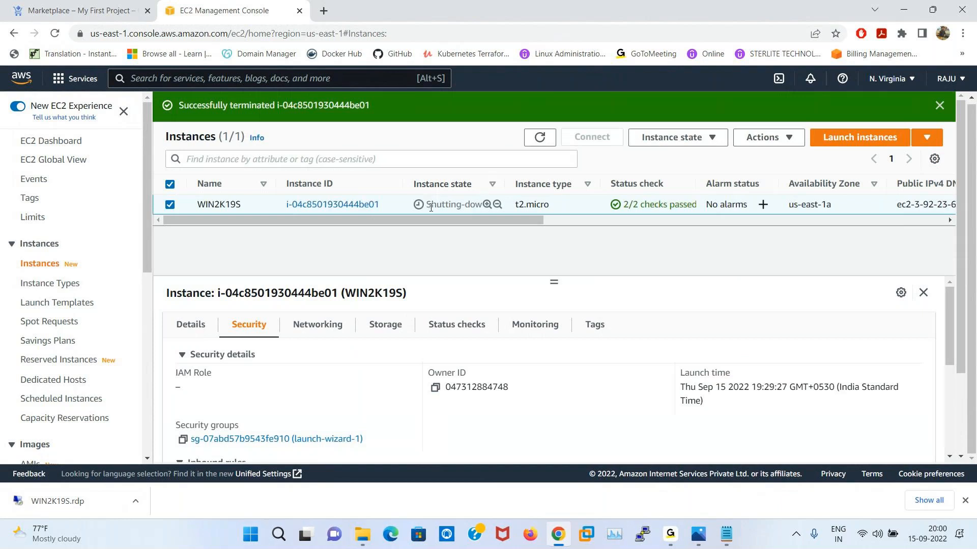
{"action": "left_click", "coordinate": [539, 137]}
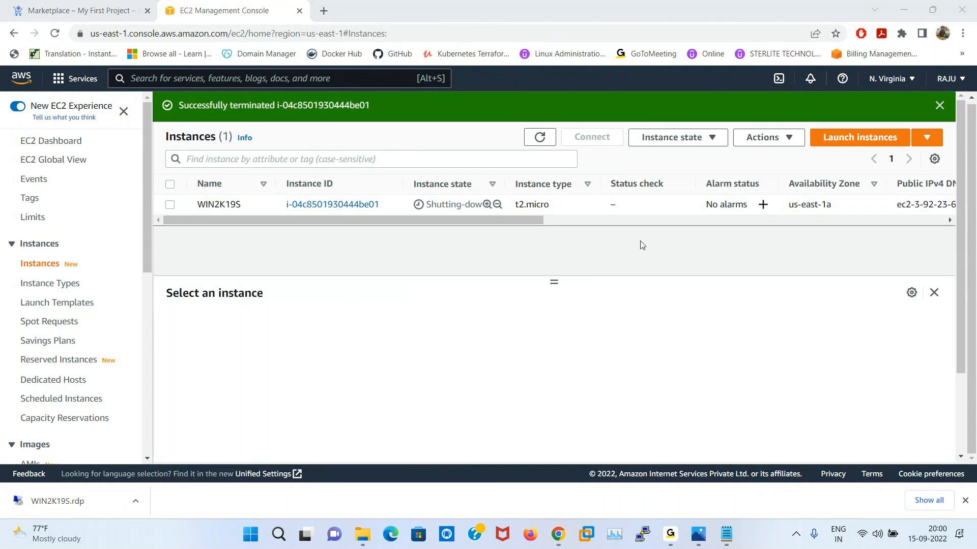
{"action": "key", "text": "F5"}
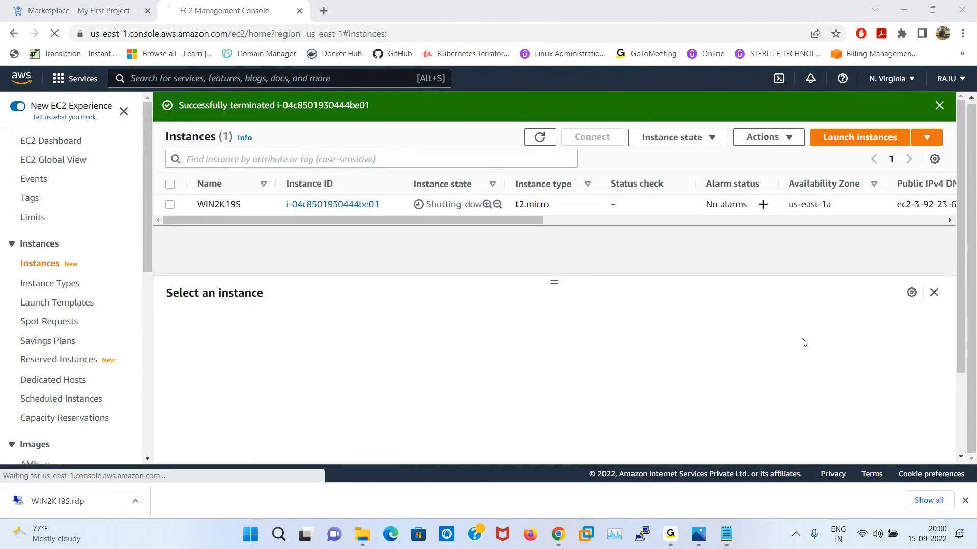